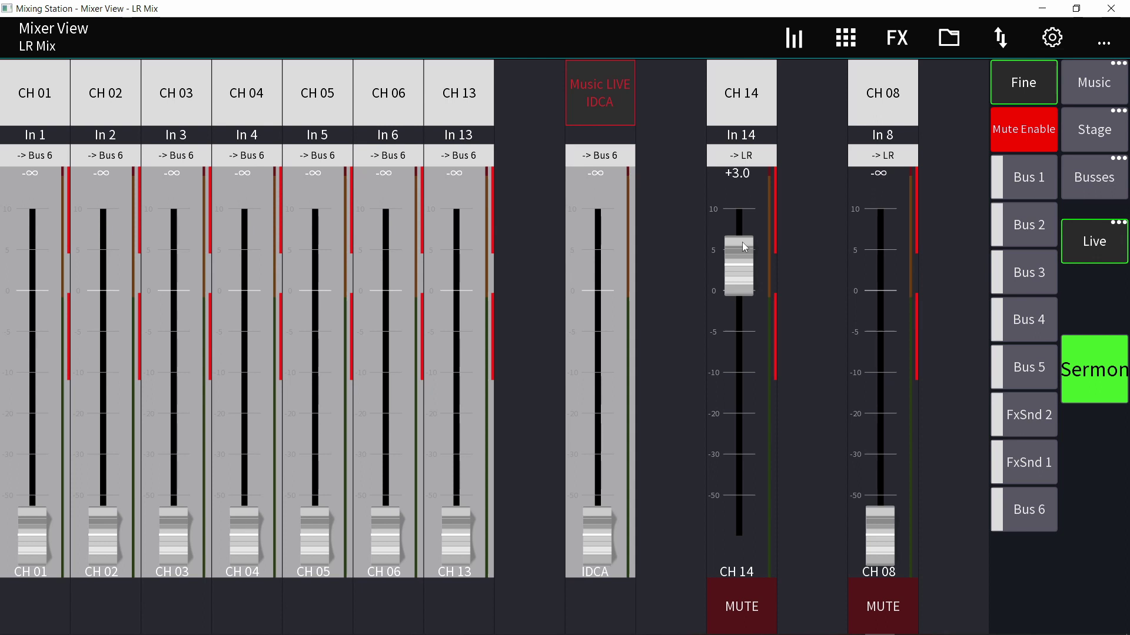
# Toggle the Sermon button off to test its effect on the channel faders
pyautogui.click(1078, 376)
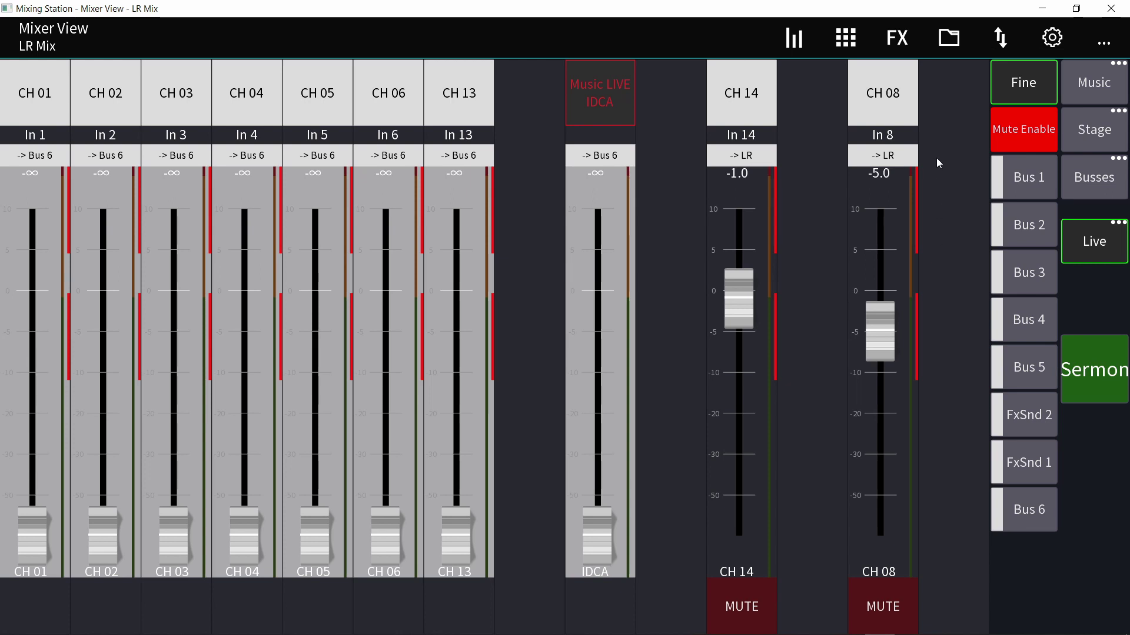
# Bring up the layouts in the app setup and open layout-1 for editing
pyautogui.click(1051, 37)
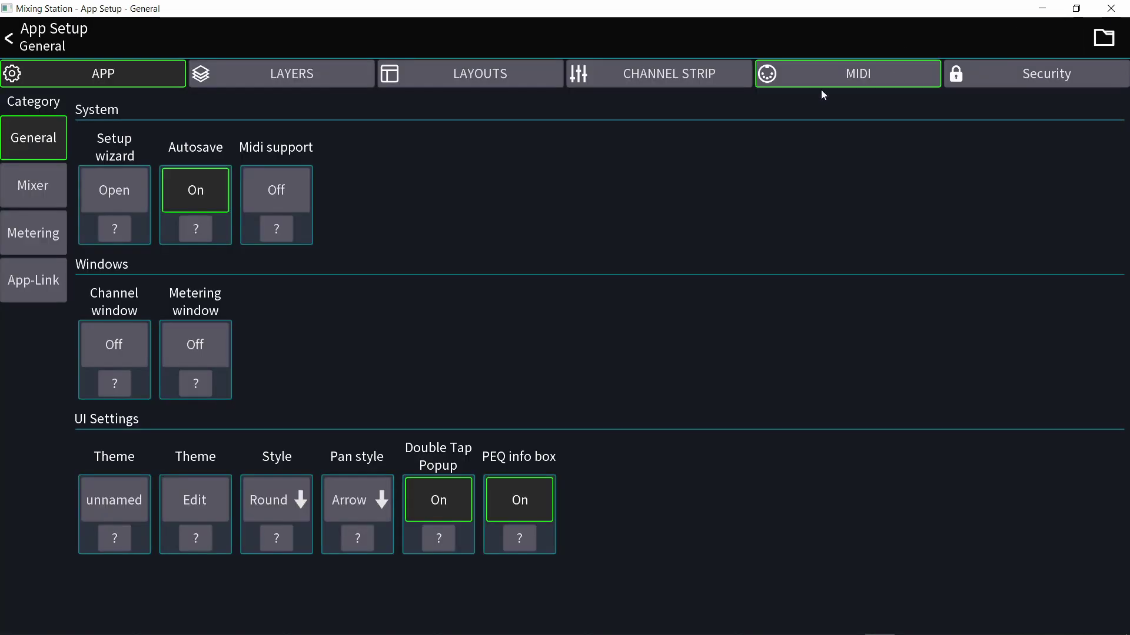
pyautogui.click(488, 82)
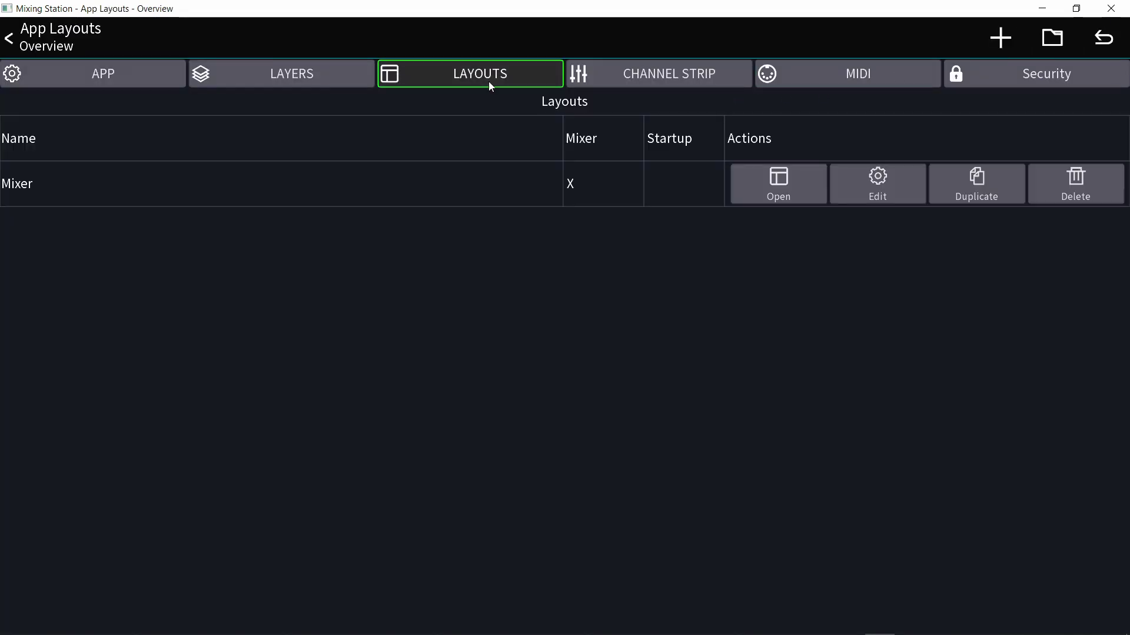
pyautogui.click(1008, 45)
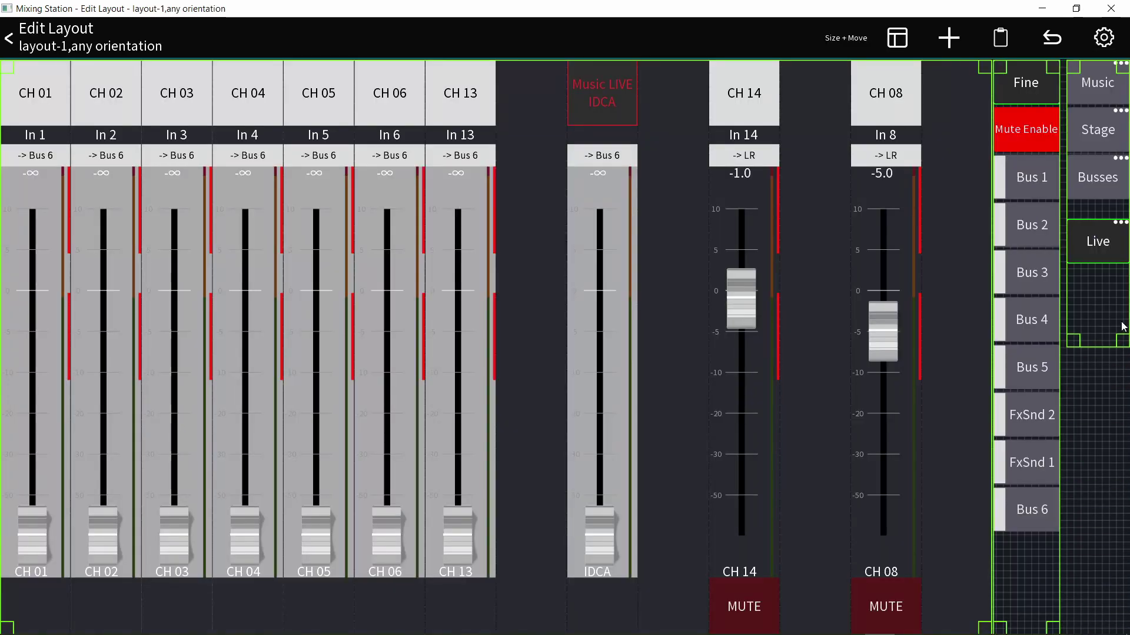
# Add a General button to the layout and place it in the empty area below the Live button
pyautogui.click(949, 42)
pyautogui.click(437, 293)
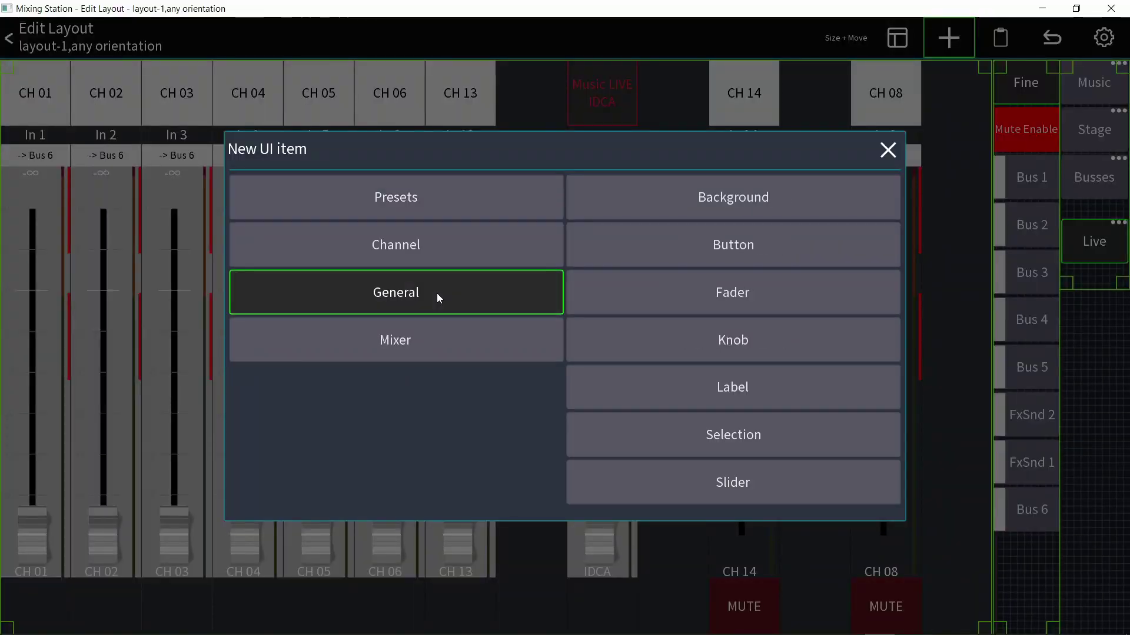
pyautogui.click(642, 242)
pyautogui.moveTo(583, 360); pyautogui.dragTo(1072, 369)
# Replace the new button's label with Song 1
pyautogui.click(1097, 350)
pyautogui.click(600, 281)
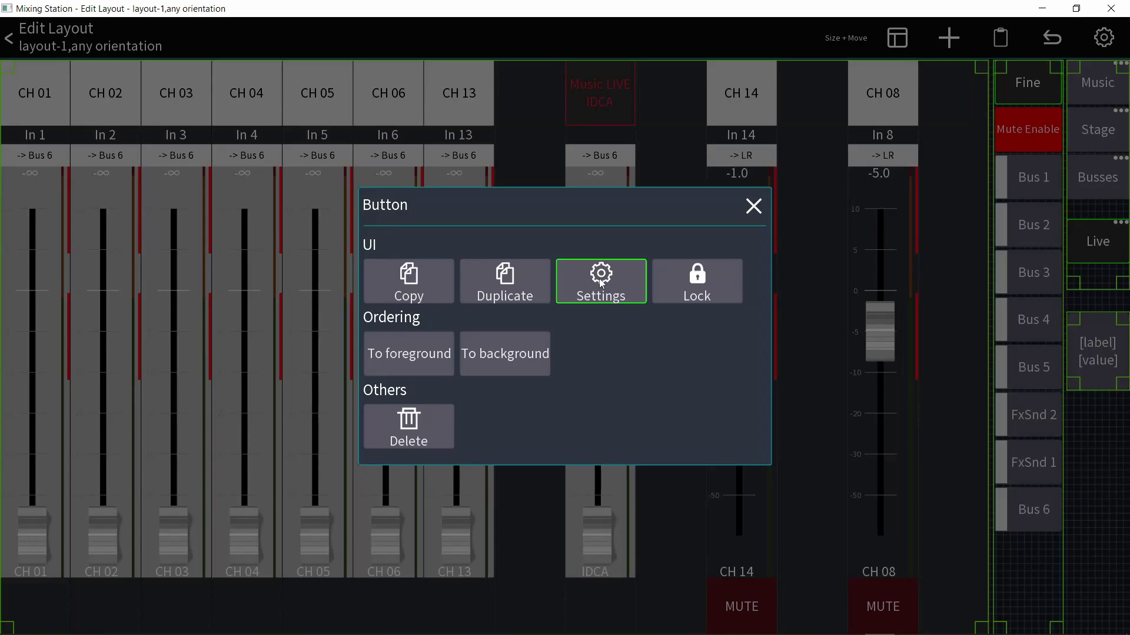
pyautogui.click(474, 126)
pyautogui.press('BackSpace')
pyautogui.press('BackSpace')
pyautogui.press('BackSpace')
pyautogui.press('BackSpace')
pyautogui.press('BackSpace')
pyautogui.press('BackSpace')
pyautogui.press('BackSpace')
pyautogui.press('BackSpace')
pyautogui.press('BackSpace')
pyautogui.press('BackSpace')
pyautogui.press('BackSpace')
pyautogui.press('BackSpace')
pyautogui.press('BackSpace')
pyautogui.press('BackSpace')
pyautogui.press('BackSpace')
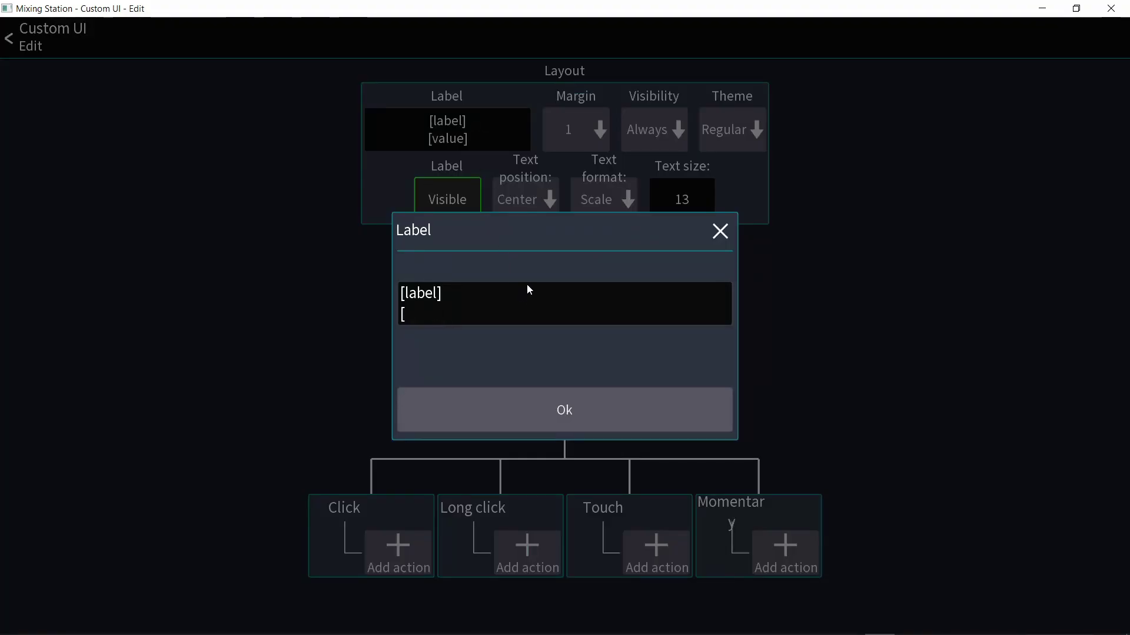
pyautogui.write('Song 1')
pyautogui.press('Return')
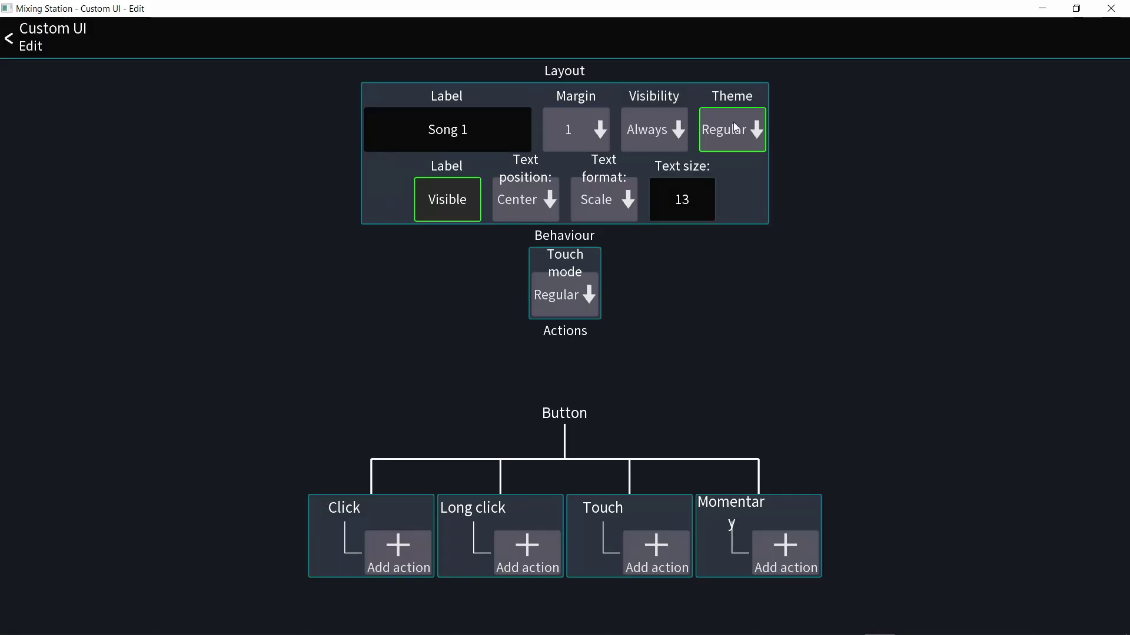
# Give the Song 1 button the Magenta theme and a text size of 20, and return to the layout
pyautogui.click(725, 129)
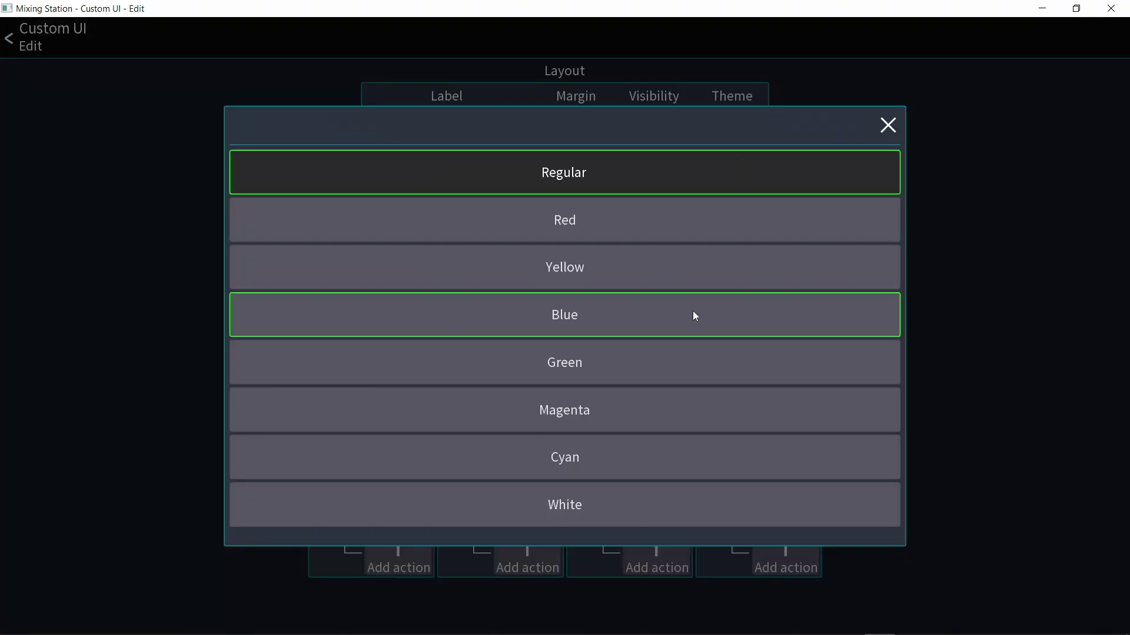
pyautogui.click(611, 410)
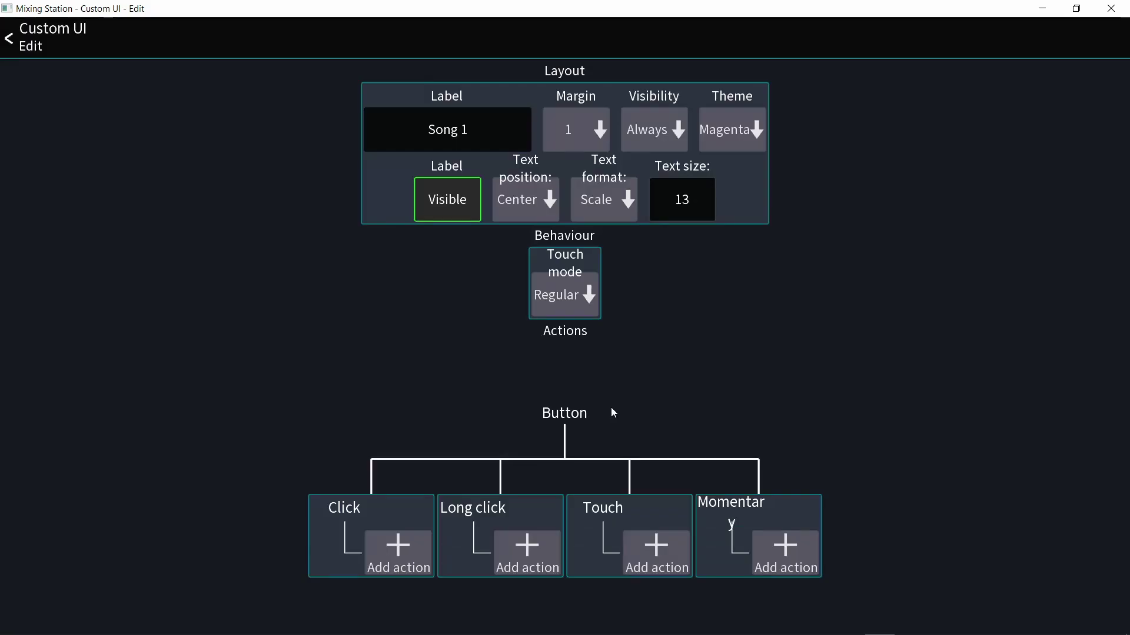
pyautogui.click(690, 199)
pyautogui.press('BackSpace')
pyautogui.press('BackSpace')
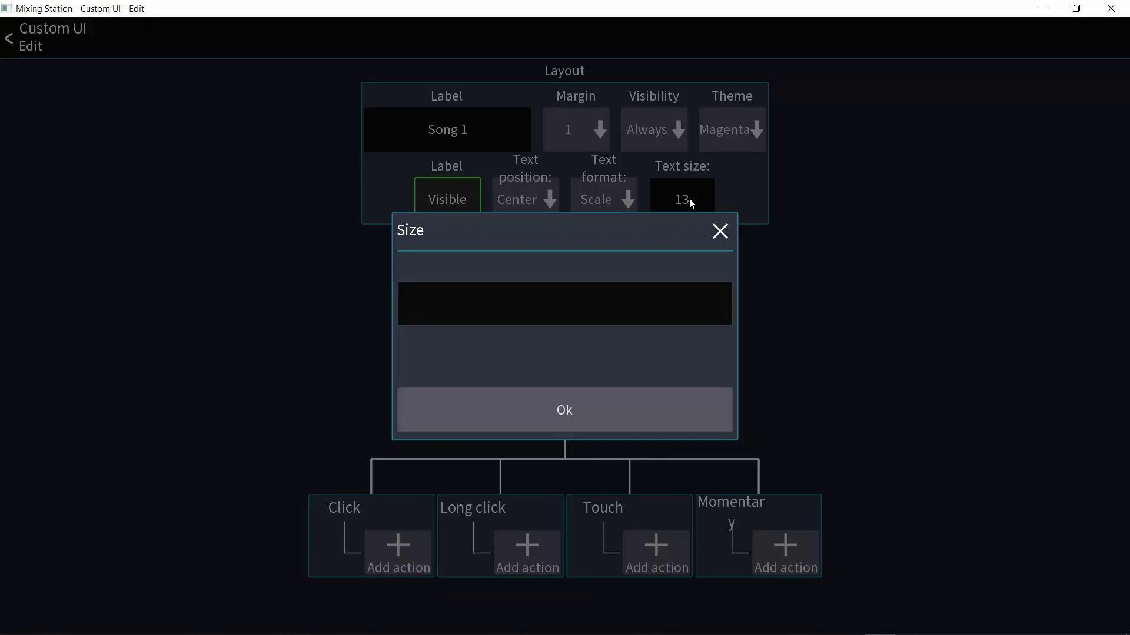
pyautogui.write('20')
pyautogui.press('Return')
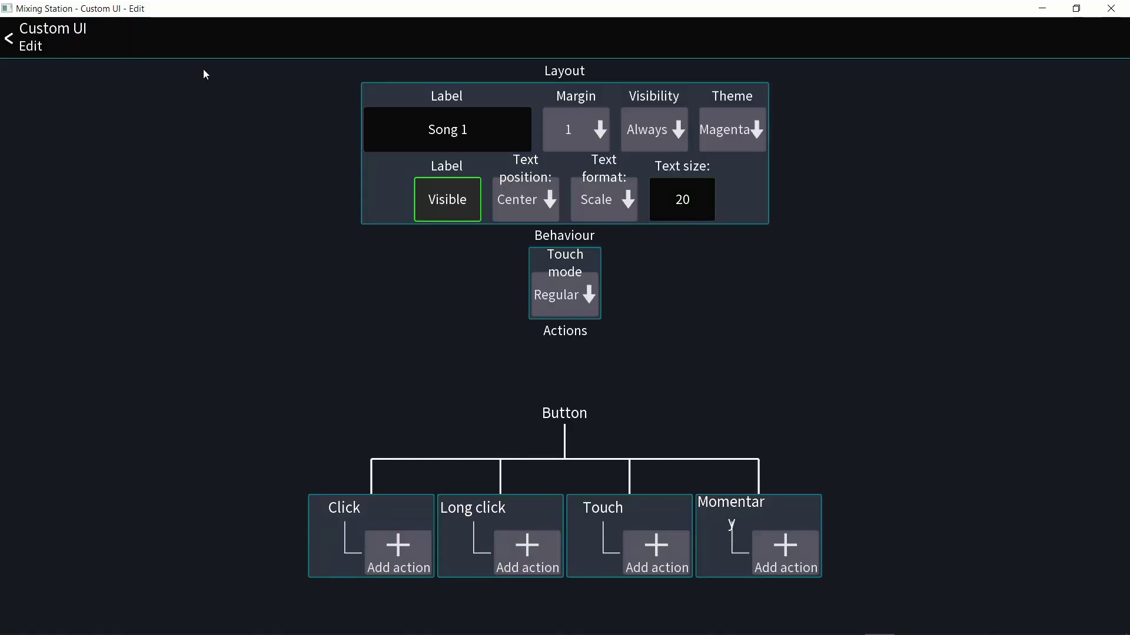
pyautogui.click(33, 43)
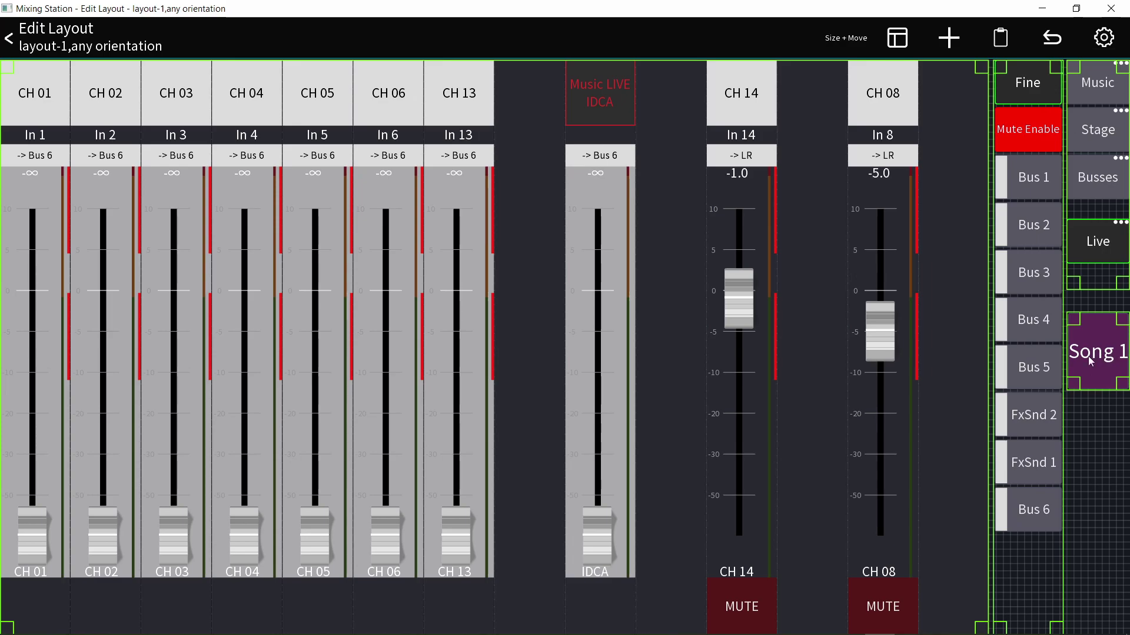
# Add a click action for the current channel's Dynamics Auto time to the Song 1 button and return to the mixer
pyautogui.click(1112, 377)
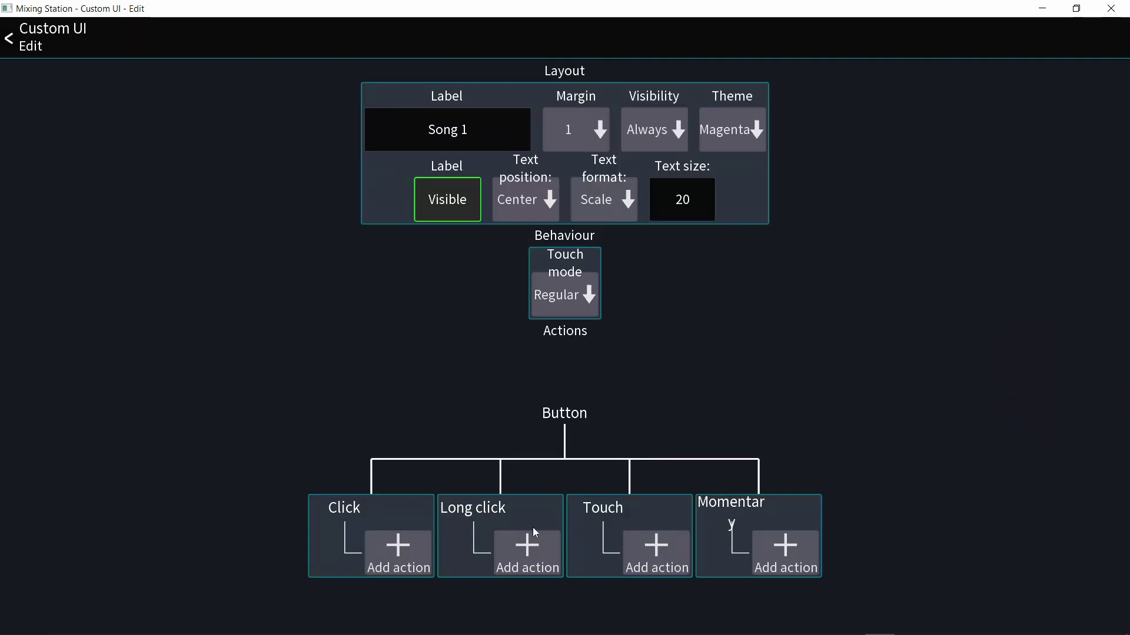
pyautogui.click(391, 542)
pyautogui.press('Escape')
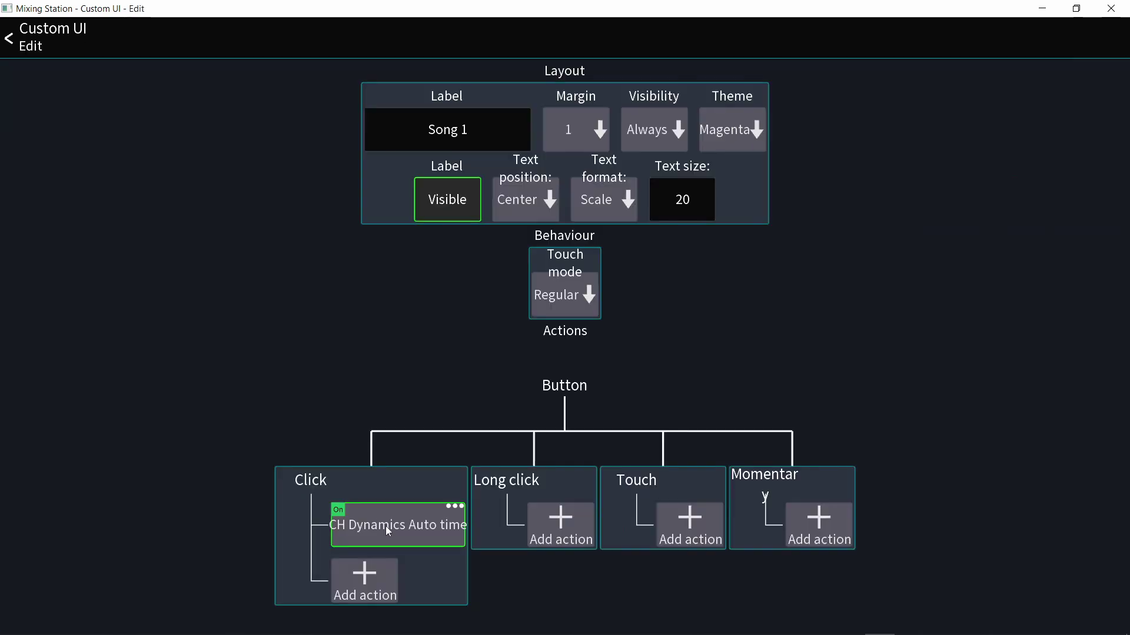
pyautogui.press('Escape')
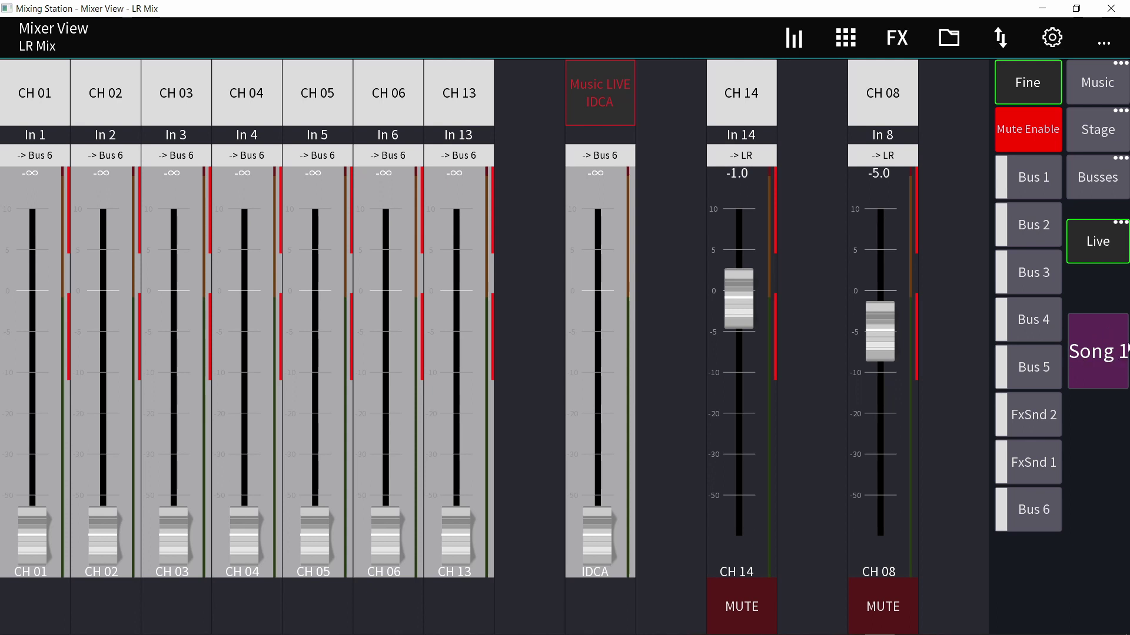
# Test the Song 1 button's click and long-click behaviour in the mixer view
pyautogui.click(1086, 347)
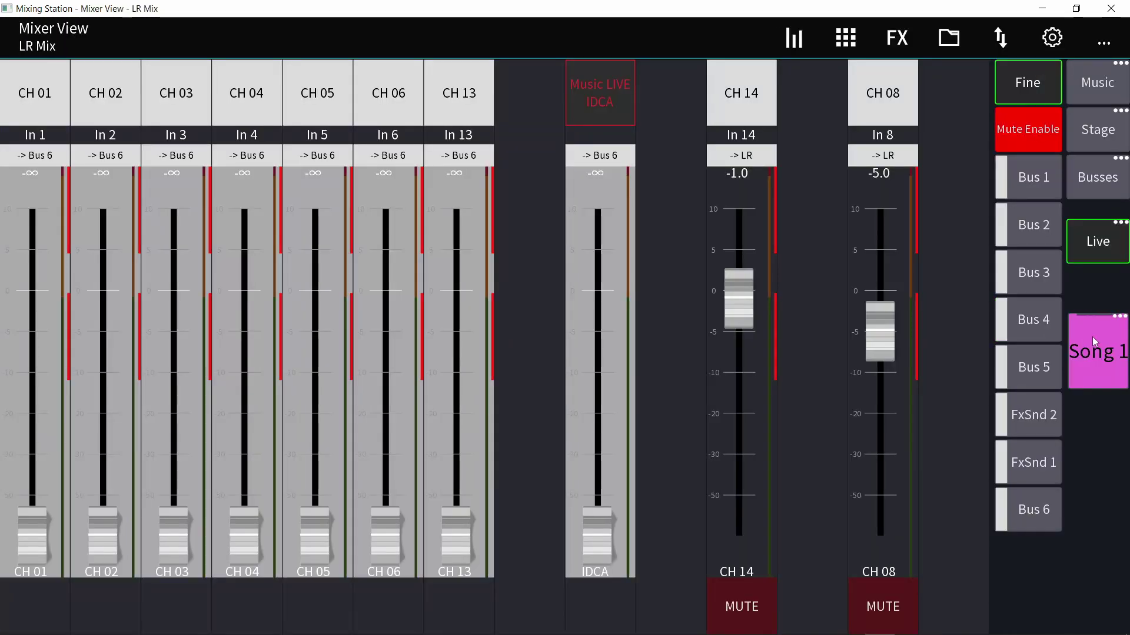
pyautogui.click(1092, 339)
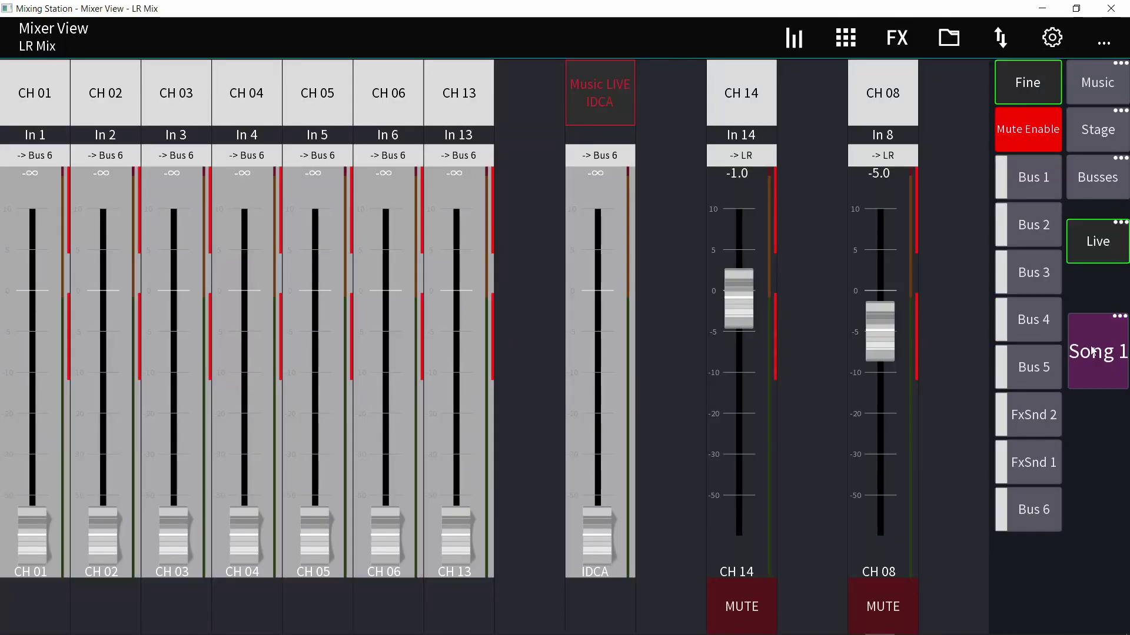
pyautogui.click(1087, 360)
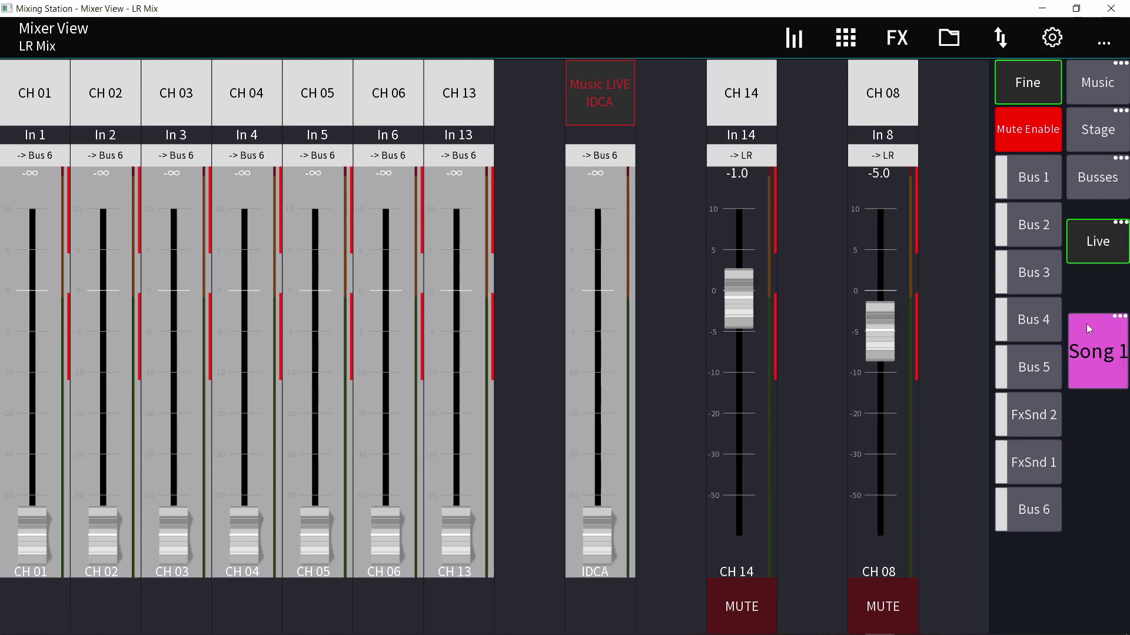
pyautogui.click(1093, 324)
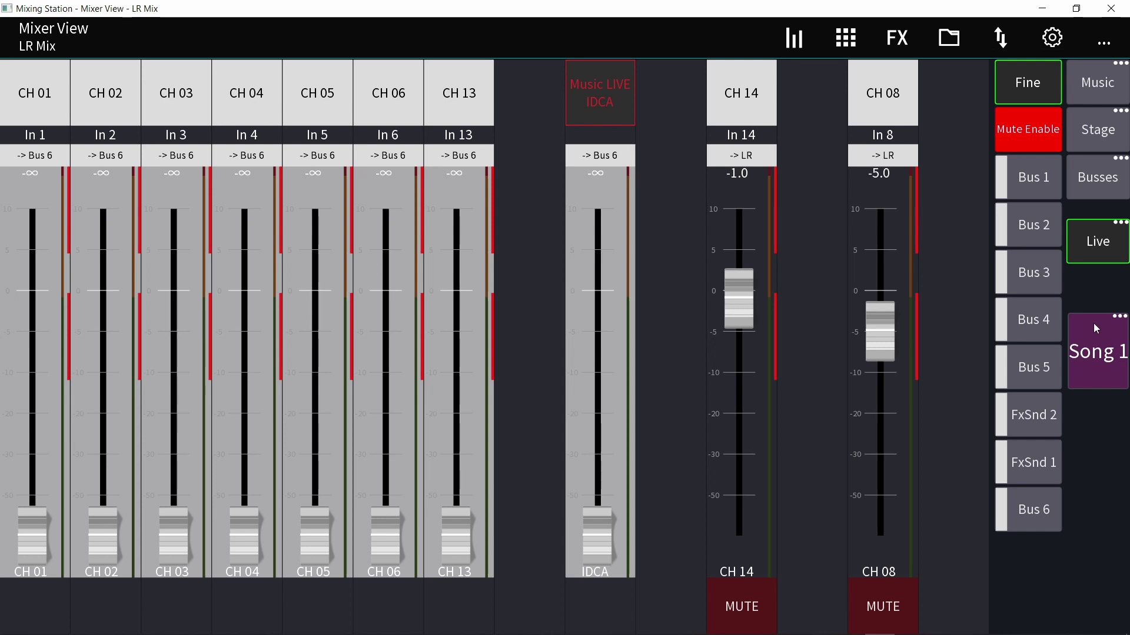
pyautogui.rightClick(1094, 325)
pyautogui.click(8, 25)
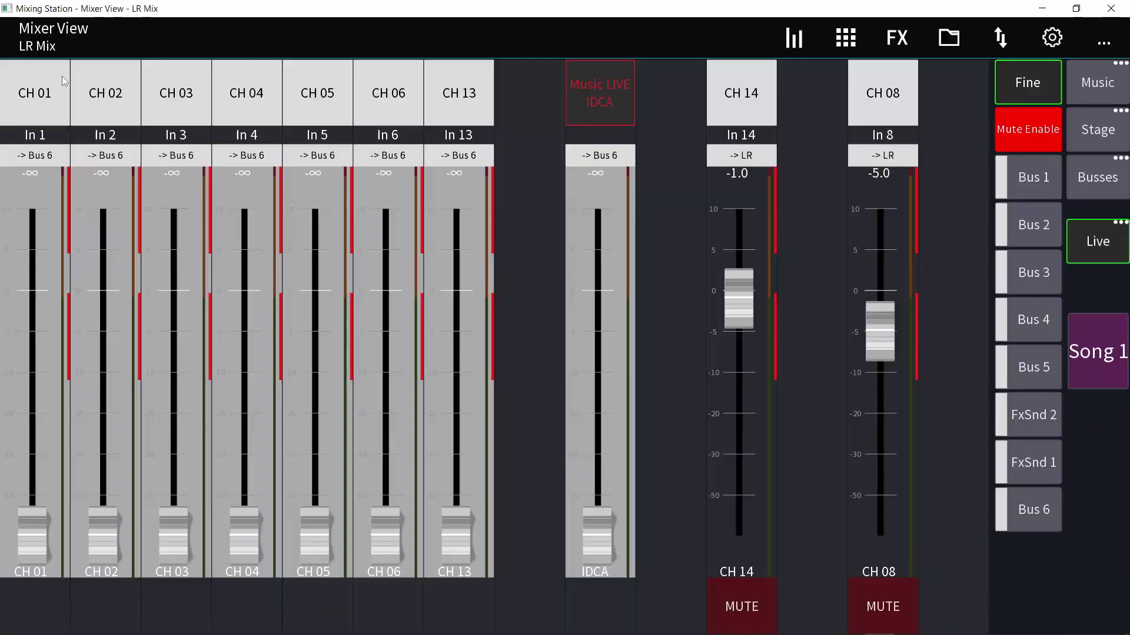
# Switch the Song 1 button on and off repeatedly to check how it responds
pyautogui.click(1091, 344)
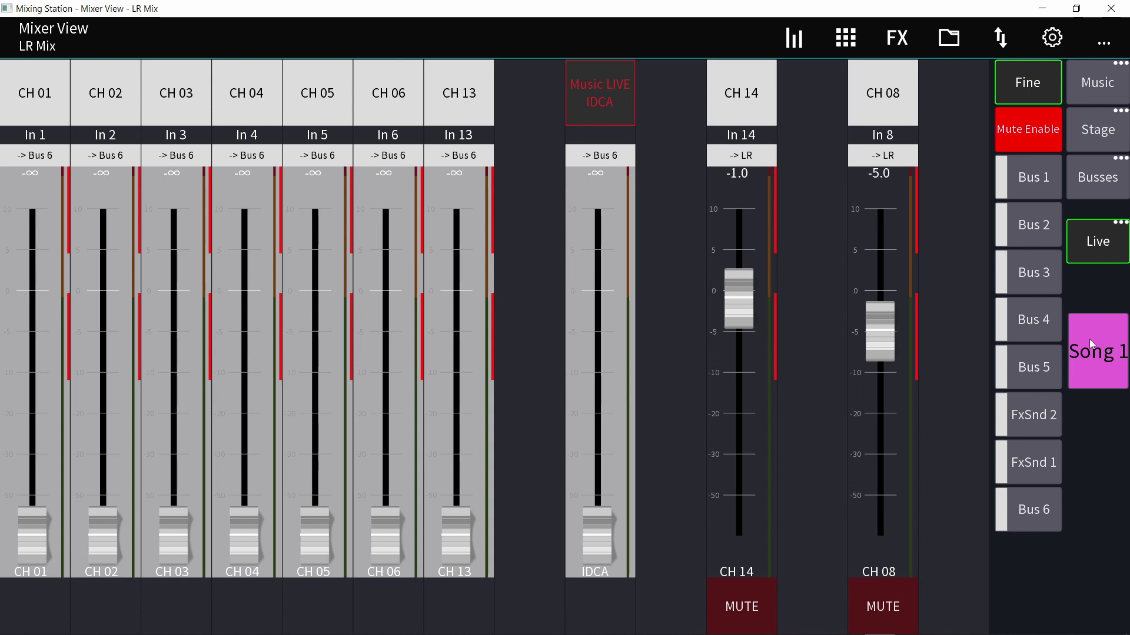
pyautogui.click(1090, 339)
pyautogui.click(1089, 339)
pyautogui.click(1089, 339)
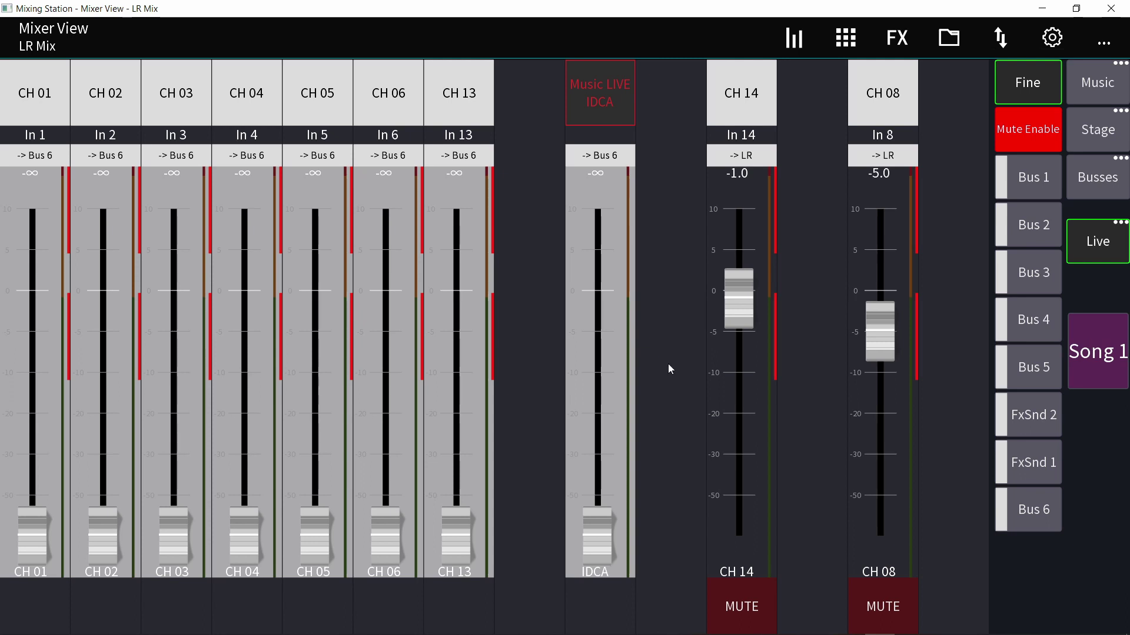
pyautogui.click(1086, 347)
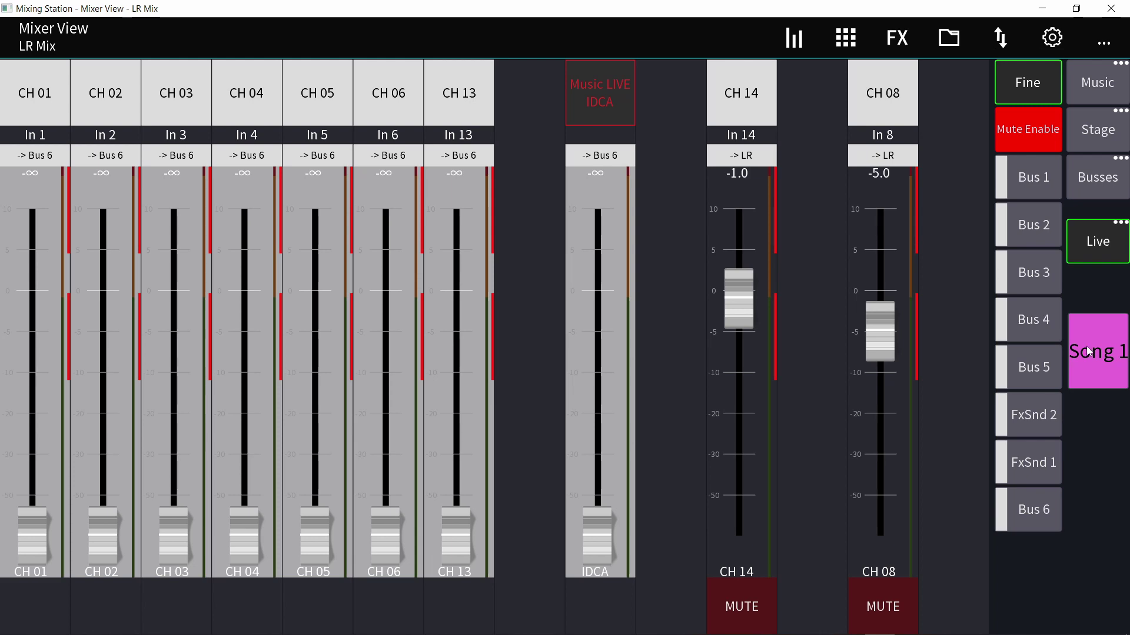
# Add a momentary action for the current channel's Dynamics Auto time to the Song 1 button and test it in the mixer view
pyautogui.rightClick(1086, 346)
pyautogui.click(774, 548)
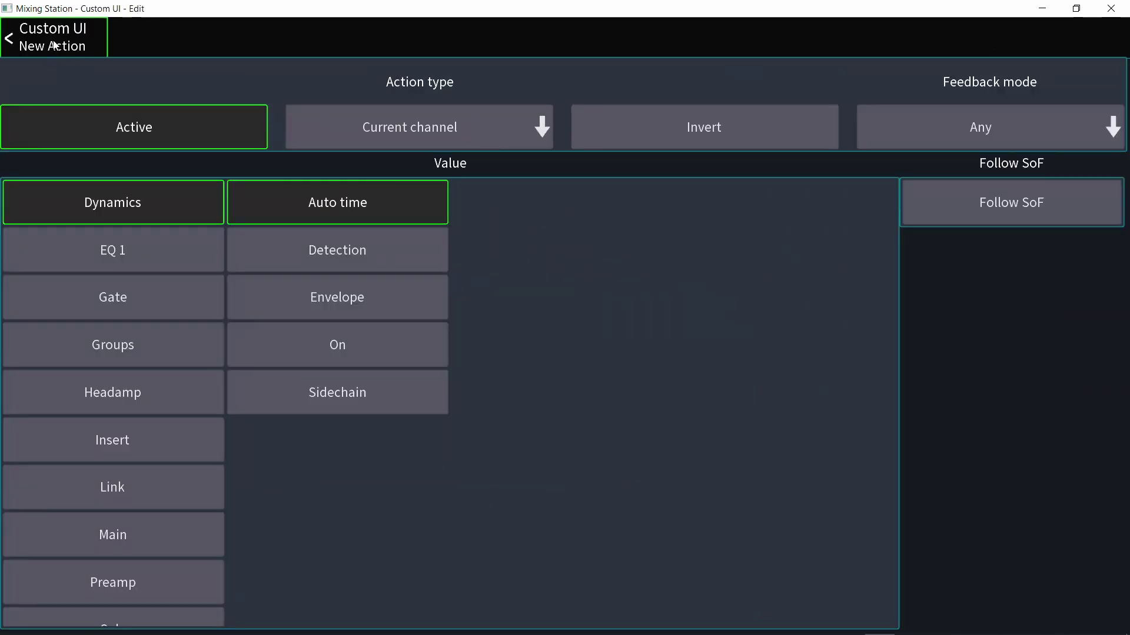
pyautogui.click(54, 46)
pyautogui.click(54, 46)
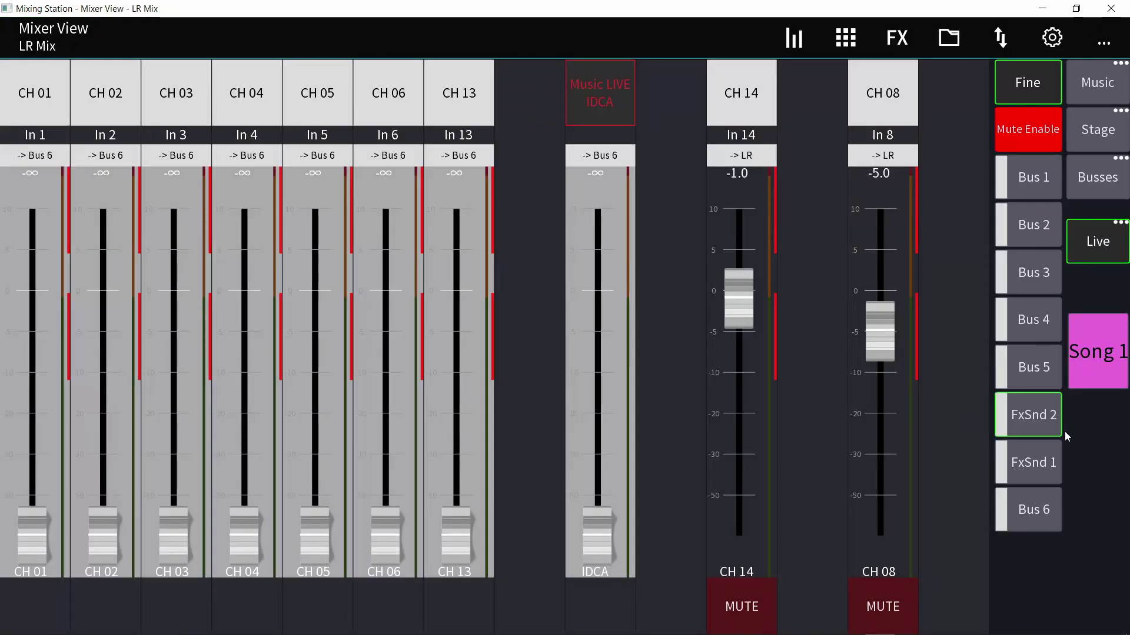
pyautogui.click(1106, 362)
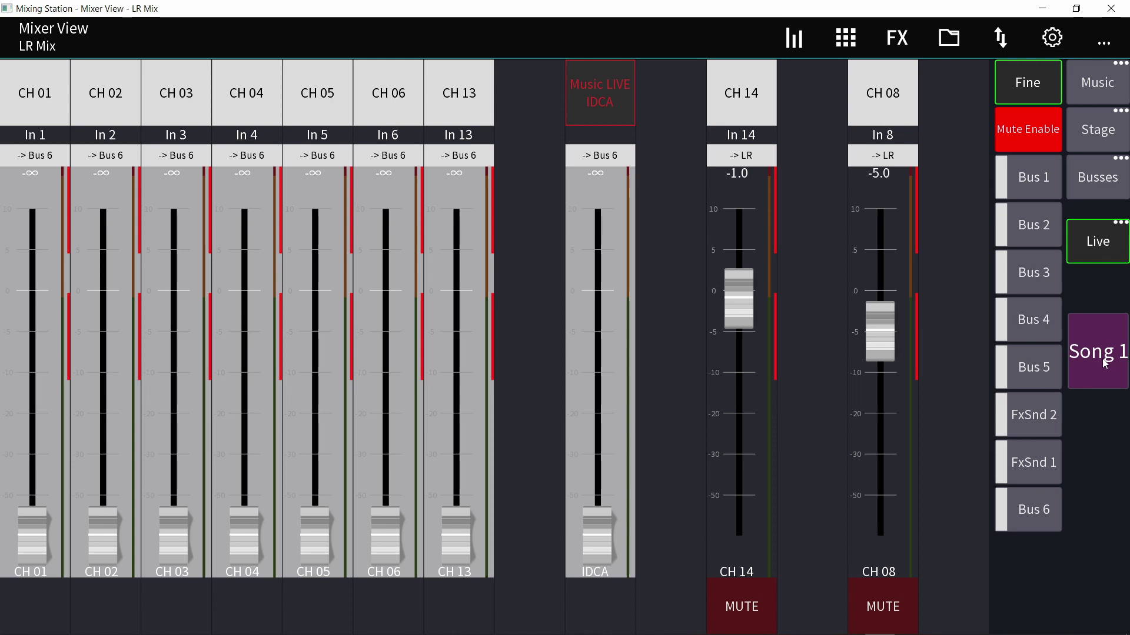
pyautogui.click(1104, 361)
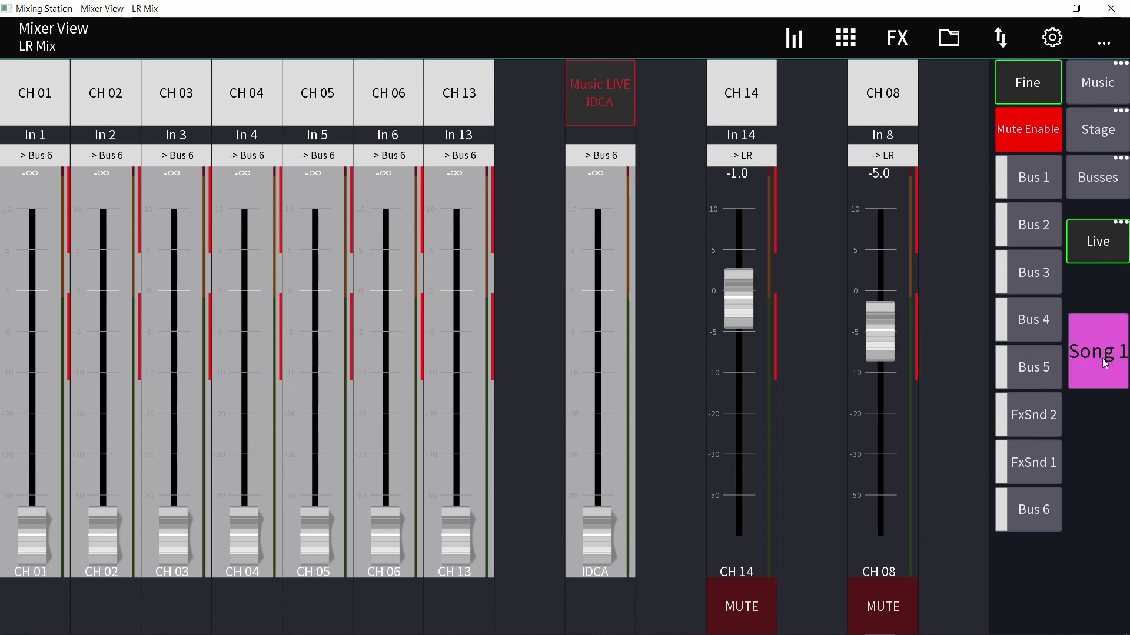
# Add a click action to the Song 1 button with the Modifier type Set value
pyautogui.rightClick(1103, 358)
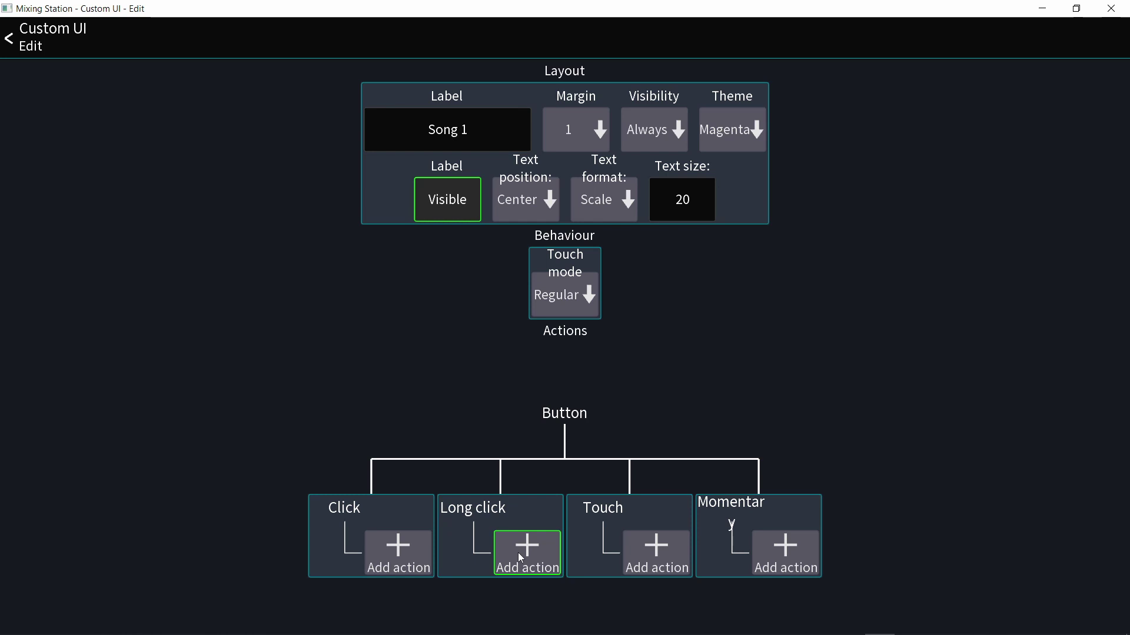
pyautogui.click(394, 547)
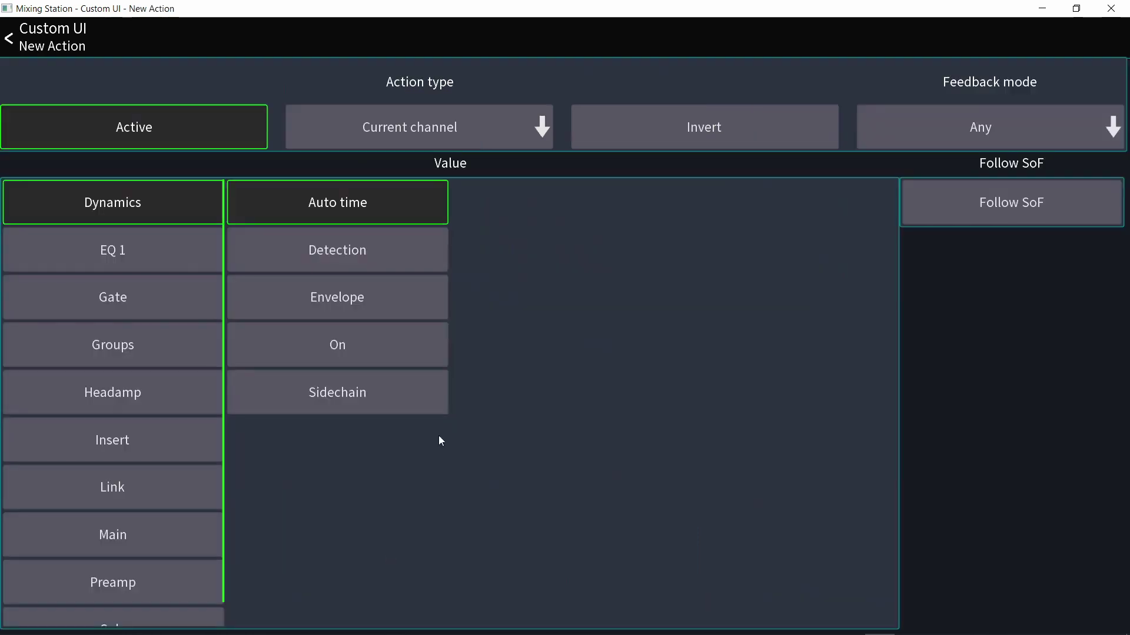
pyautogui.click(411, 124)
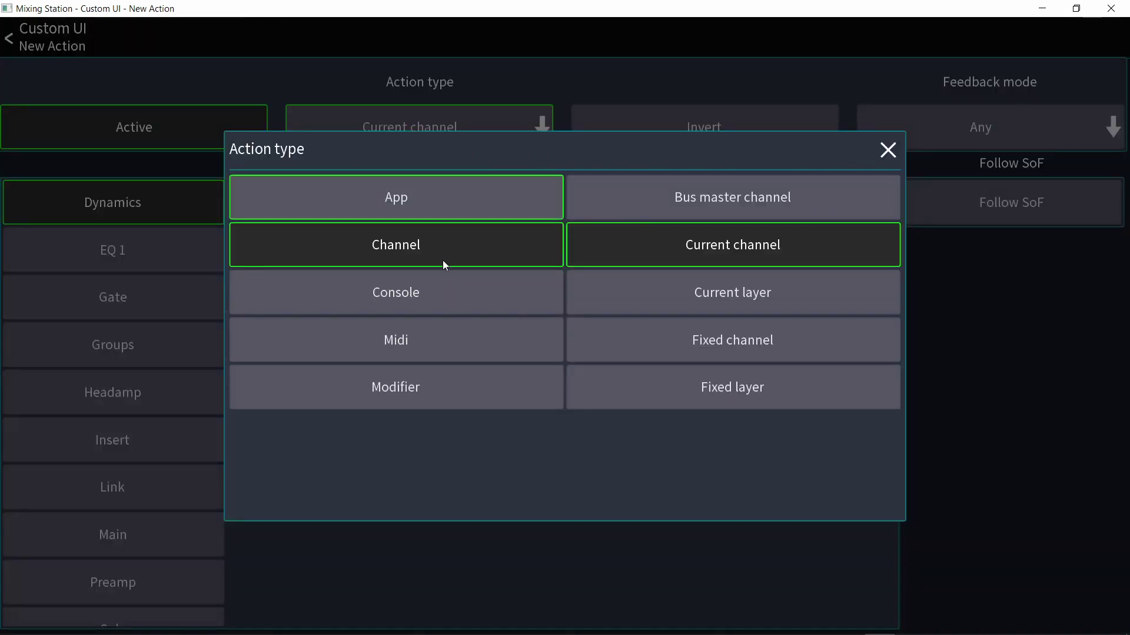
pyautogui.click(452, 390)
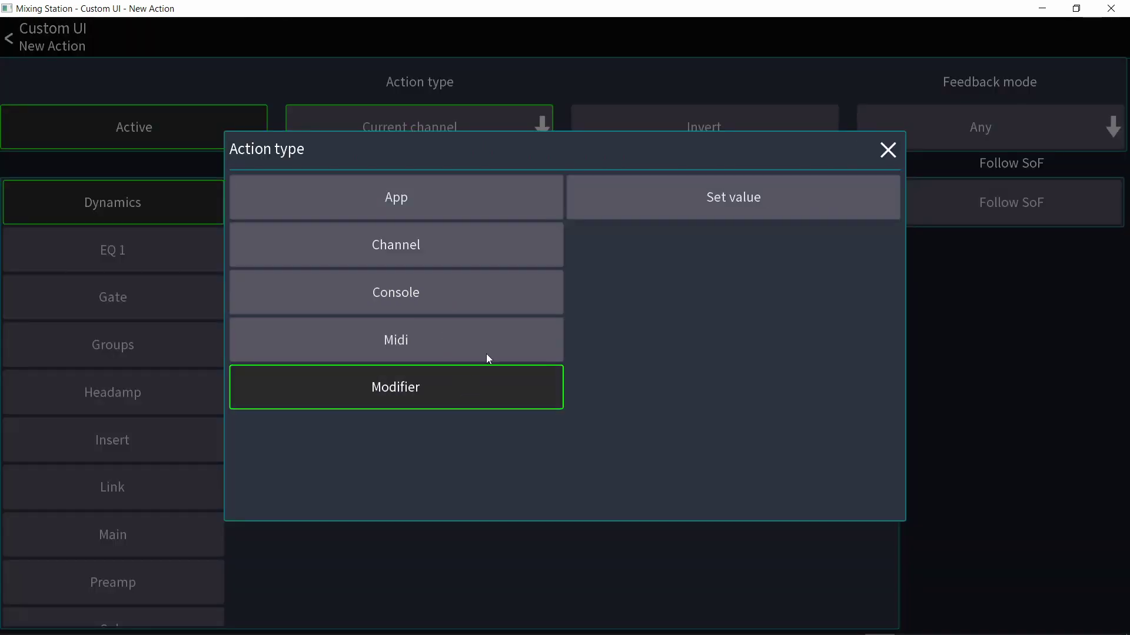
pyautogui.click(663, 200)
# Set the Set value action's on-value to 3
pyautogui.click(446, 203)
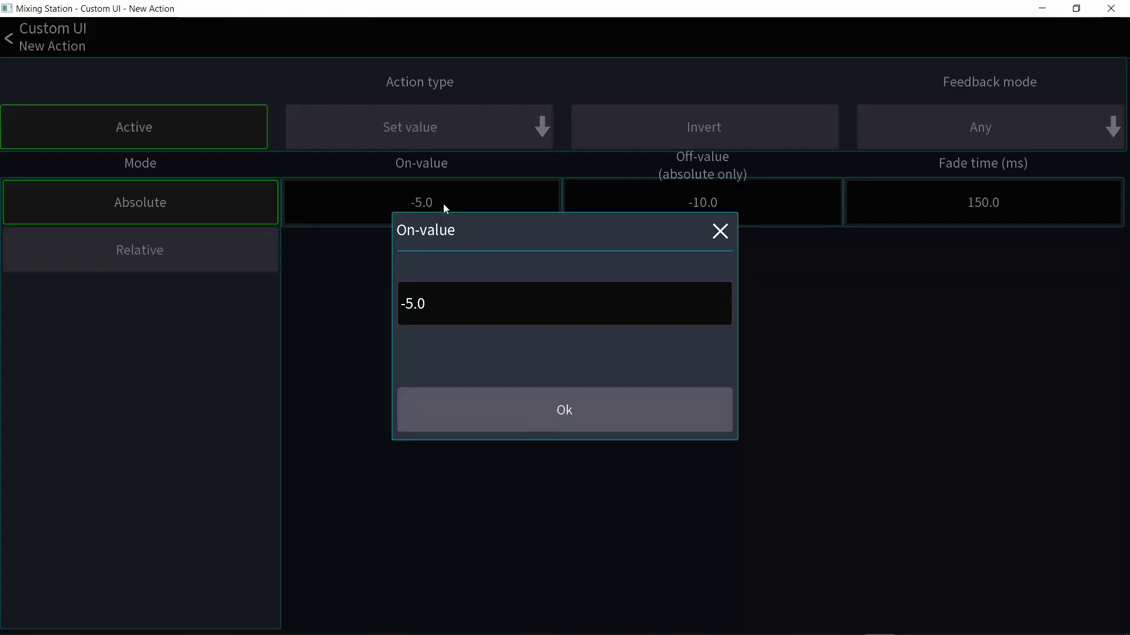
pyautogui.press('BackSpace')
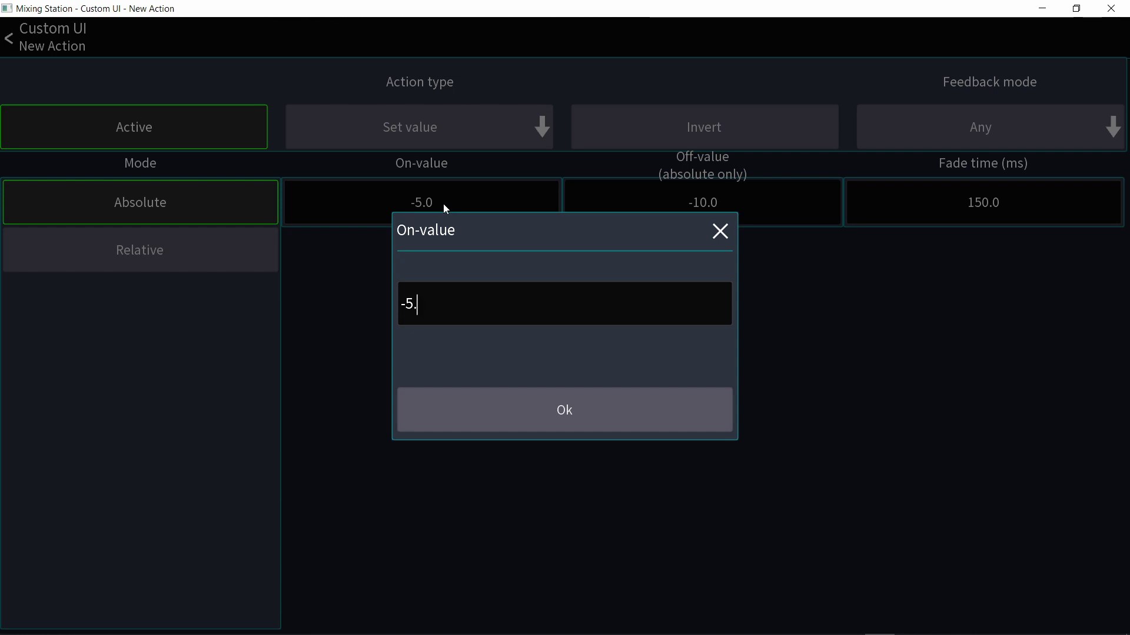
pyautogui.press('BackSpace')
pyautogui.press('BackSpace')
pyautogui.press('BackSpace')
pyautogui.write('3')
pyautogui.press('Return')
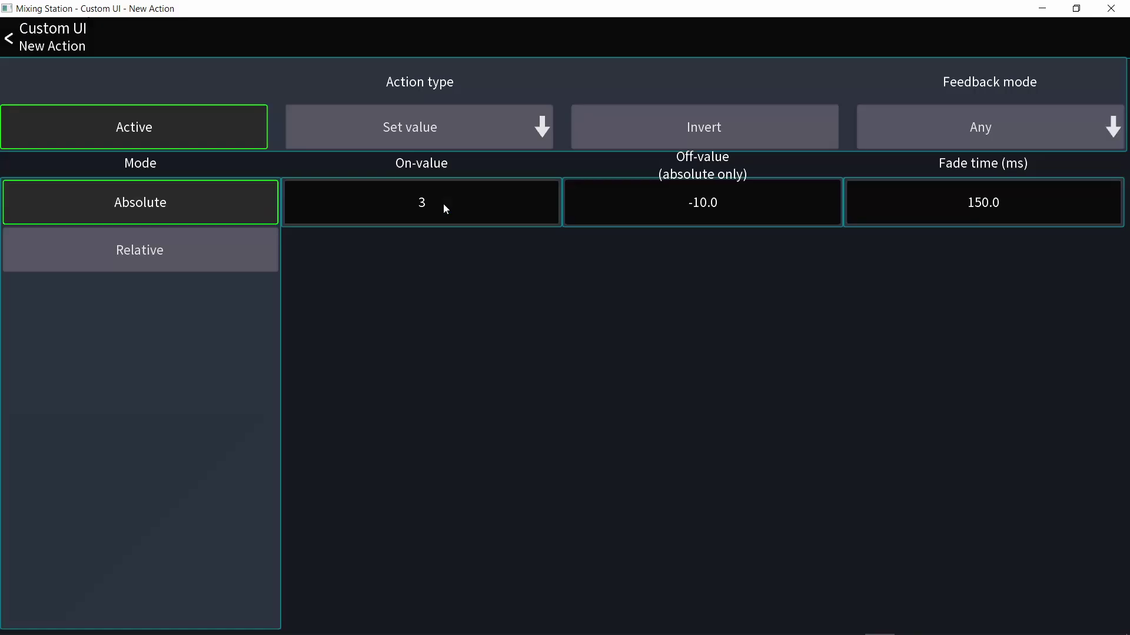
# Set the Set value action's off-value to -8.5
pyautogui.click(707, 200)
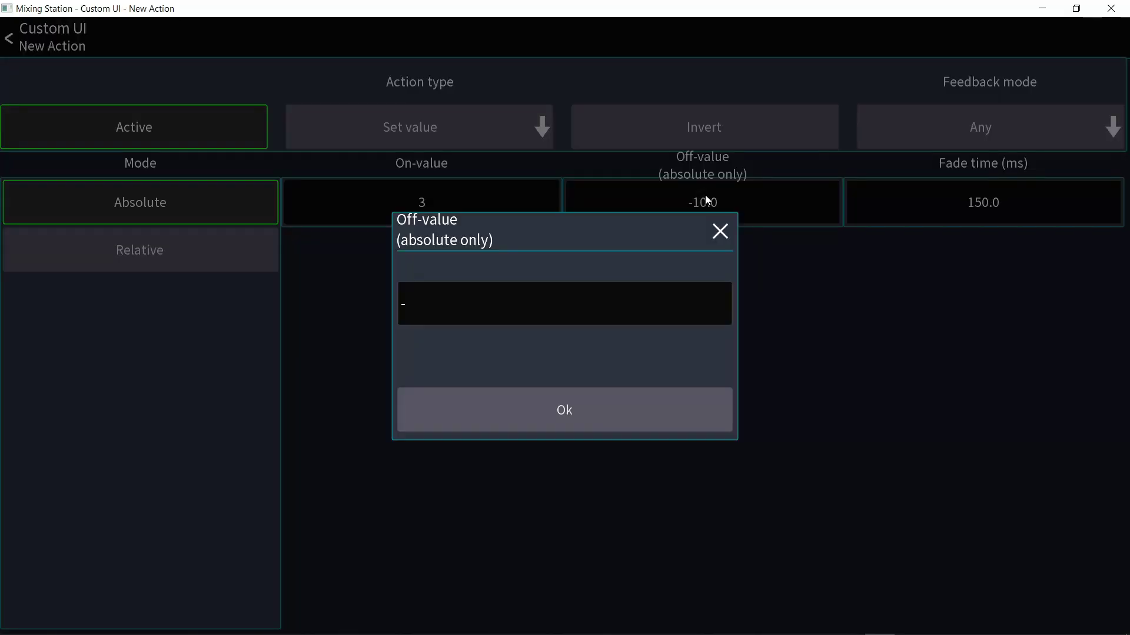
pyautogui.write('8.5')
pyautogui.press('Return')
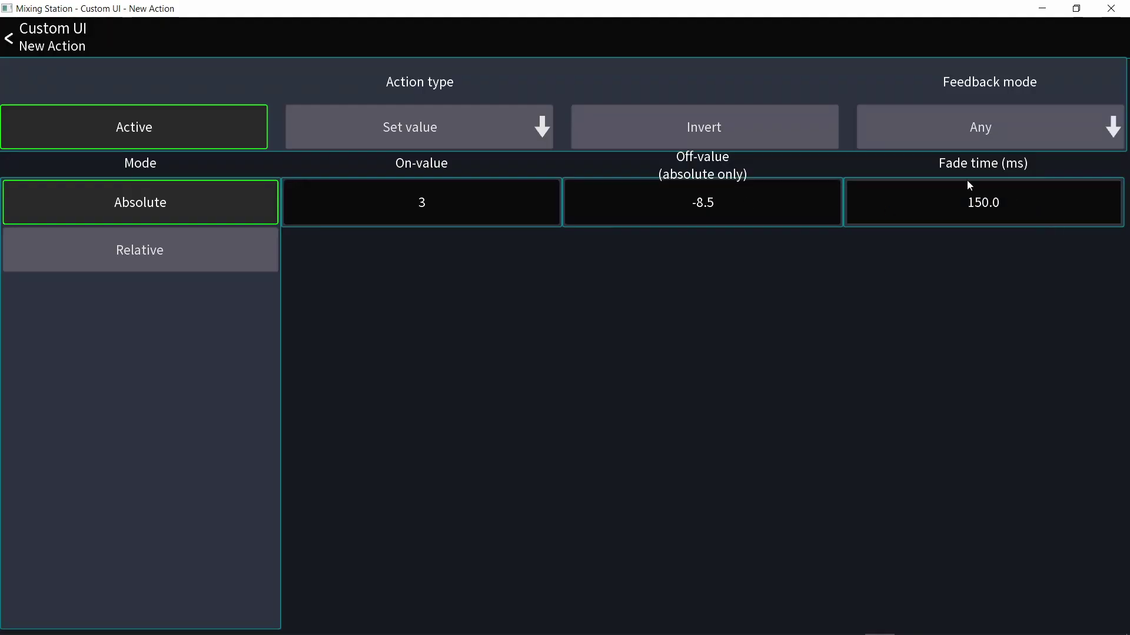
# Set the action's fade time to 500 ms, leave its mode on Absolute, and return to the Song 1 button's settings
pyautogui.click(992, 206)
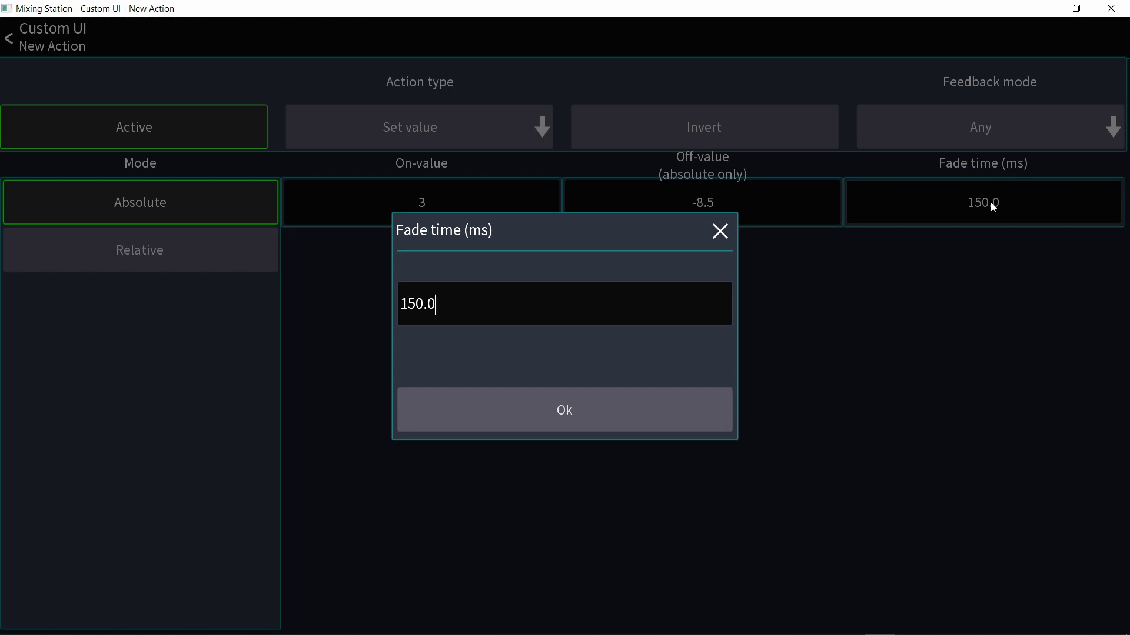
pyautogui.press('BackSpace')
pyautogui.press('BackSpace')
pyautogui.press('BackSpace')
pyautogui.press('BackSpace')
pyautogui.press('BackSpace')
pyautogui.write('500')
pyautogui.press('Return')
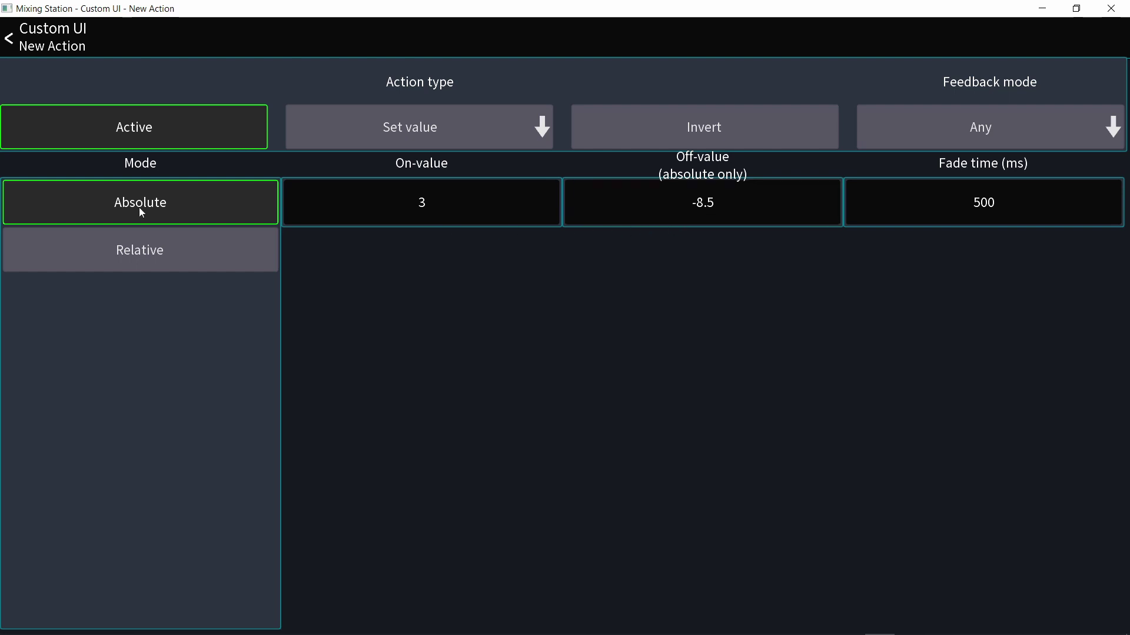
pyautogui.click(142, 250)
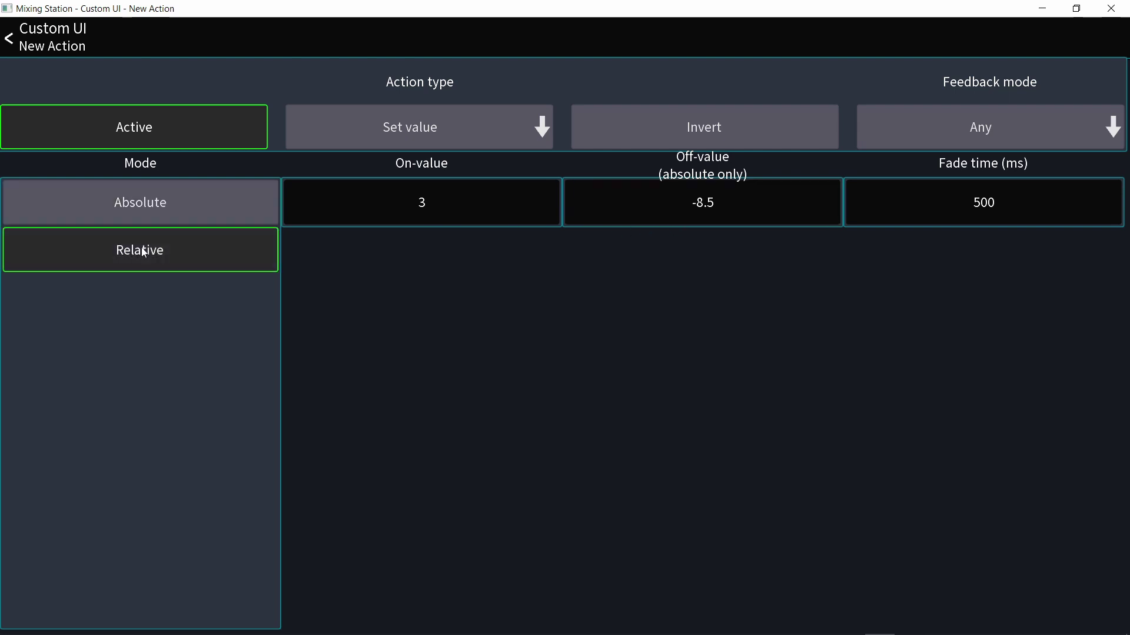
pyautogui.click(137, 210)
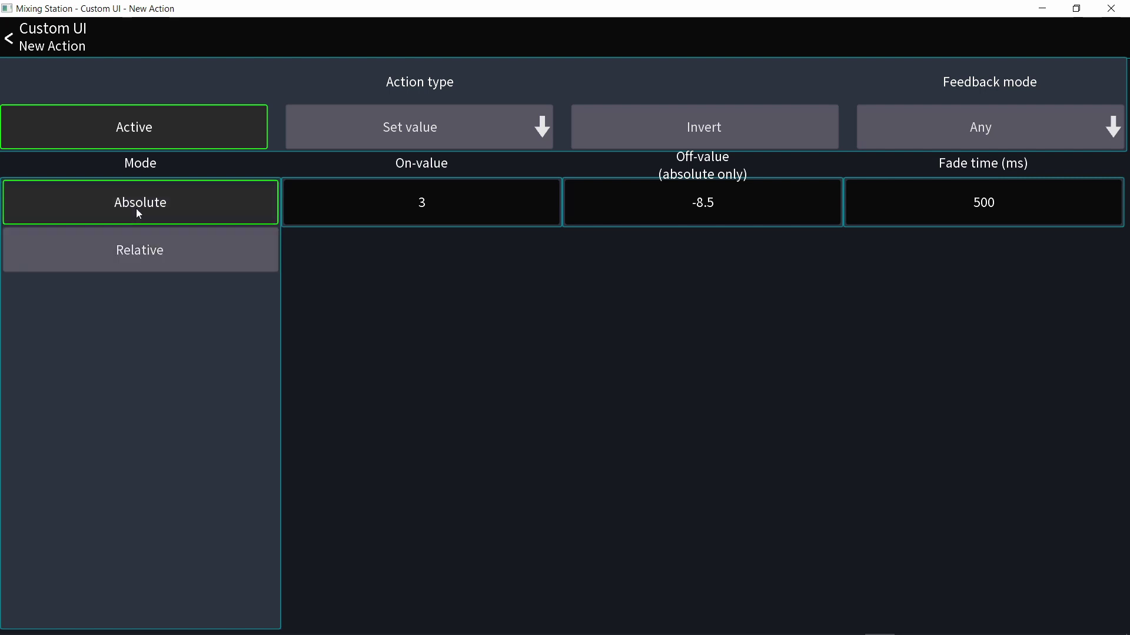
pyautogui.click(46, 51)
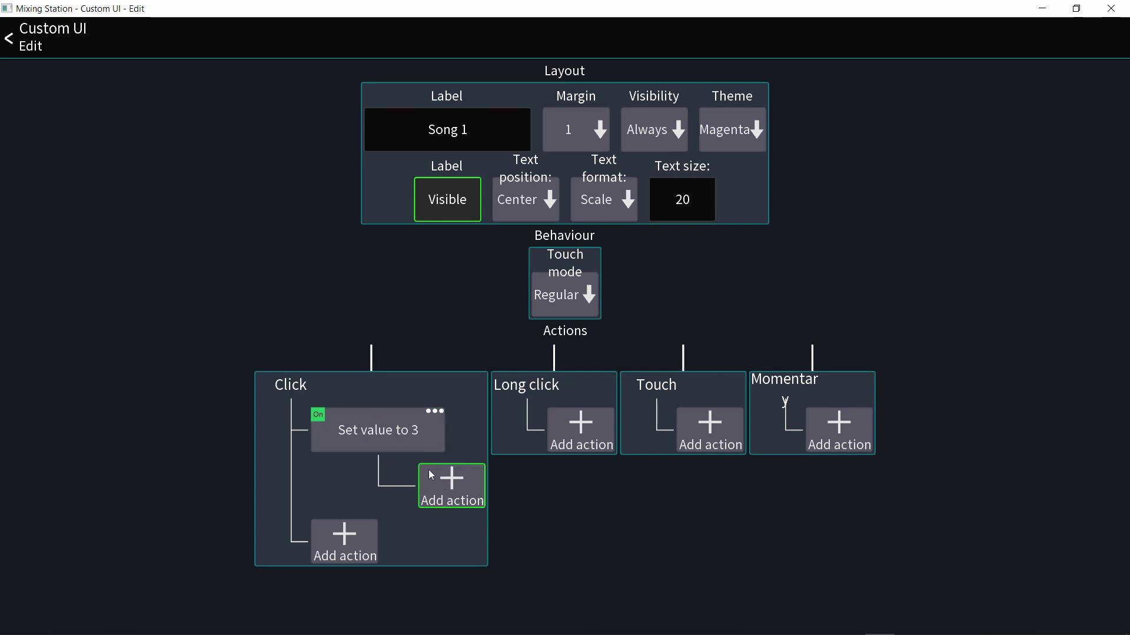
# Nest a Fixed channel action for the CH 05 Main Fader under the "Set value to 3" action
pyautogui.click(441, 486)
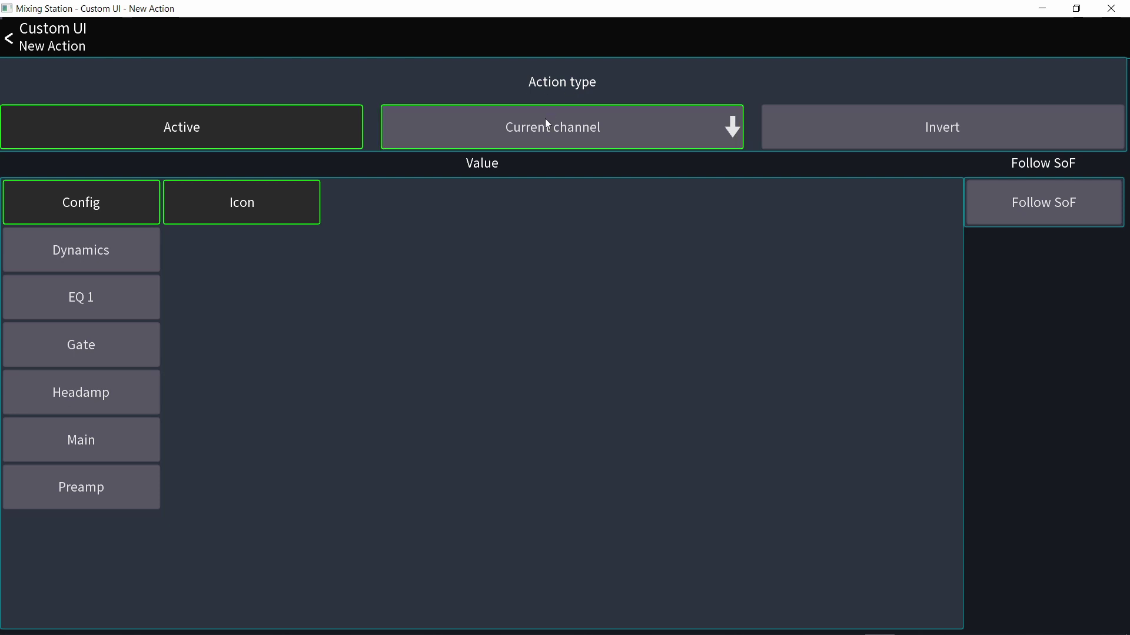
pyautogui.click(545, 118)
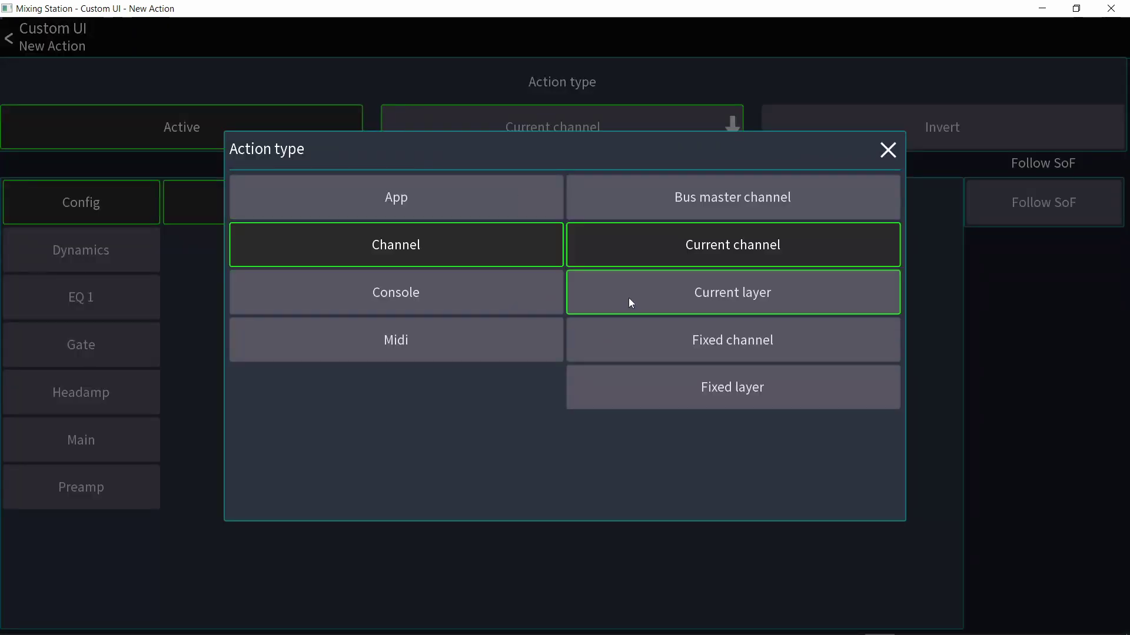
pyautogui.click(636, 338)
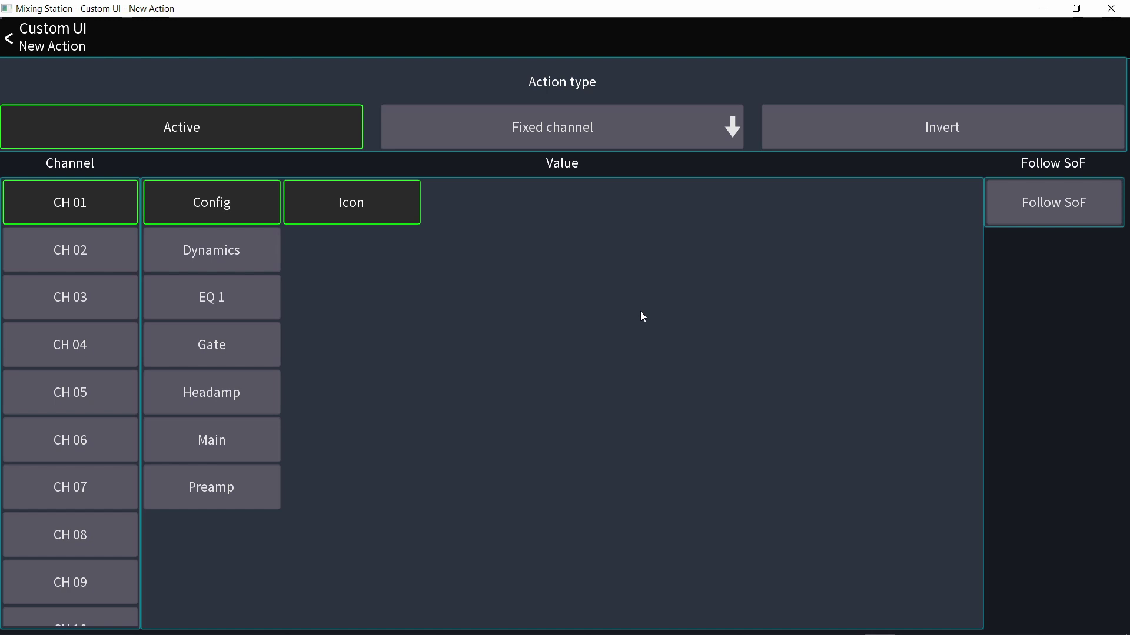
pyautogui.click(118, 397)
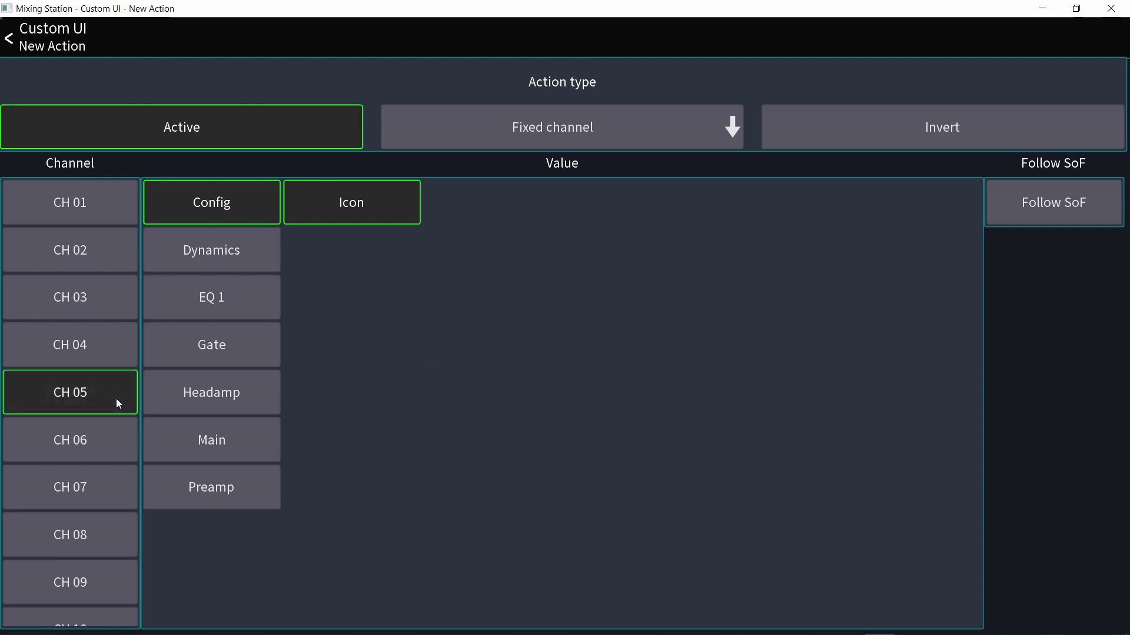
pyautogui.click(205, 448)
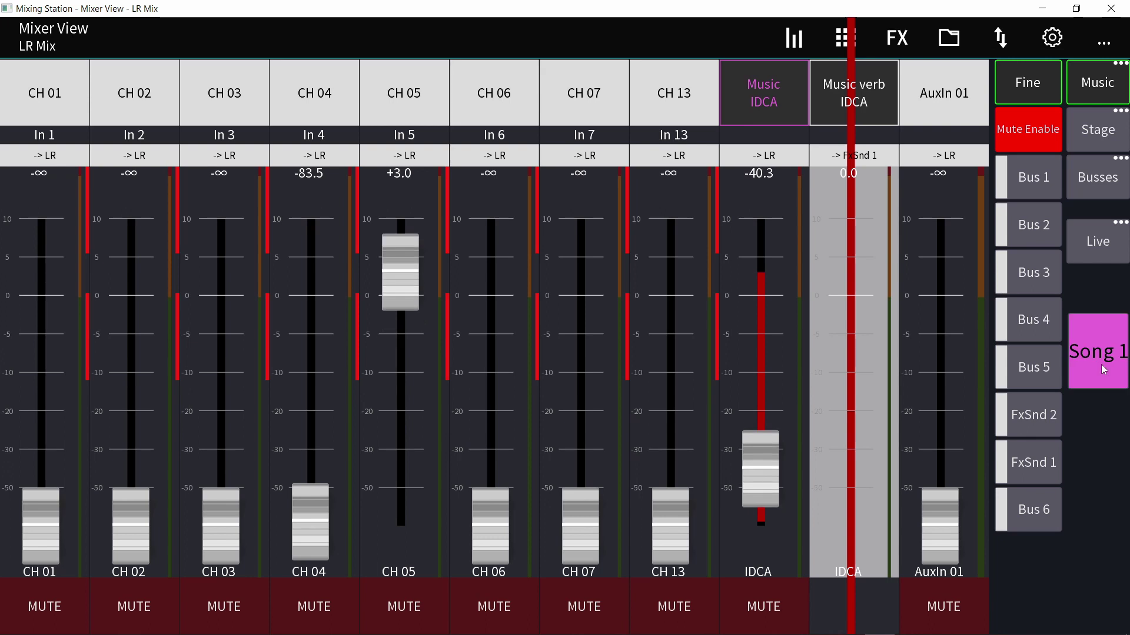
# Toggle the Song 1 button repeatedly in the mixer view to check how the CH 05 fader moves
pyautogui.click(1100, 365)
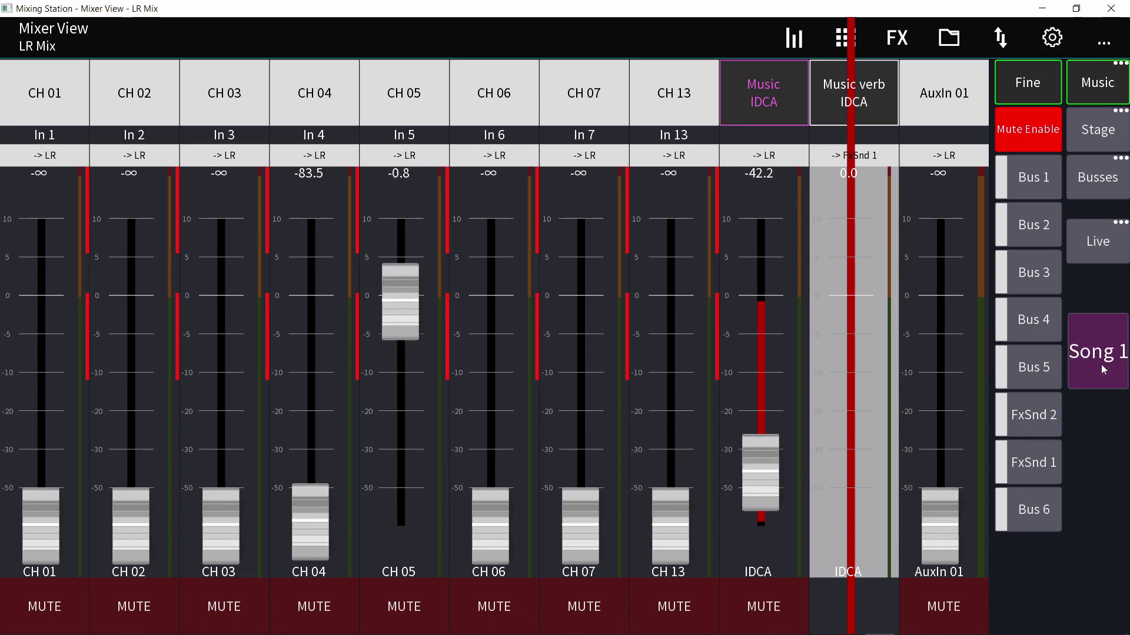
pyautogui.click(1100, 365)
pyautogui.click(1100, 365)
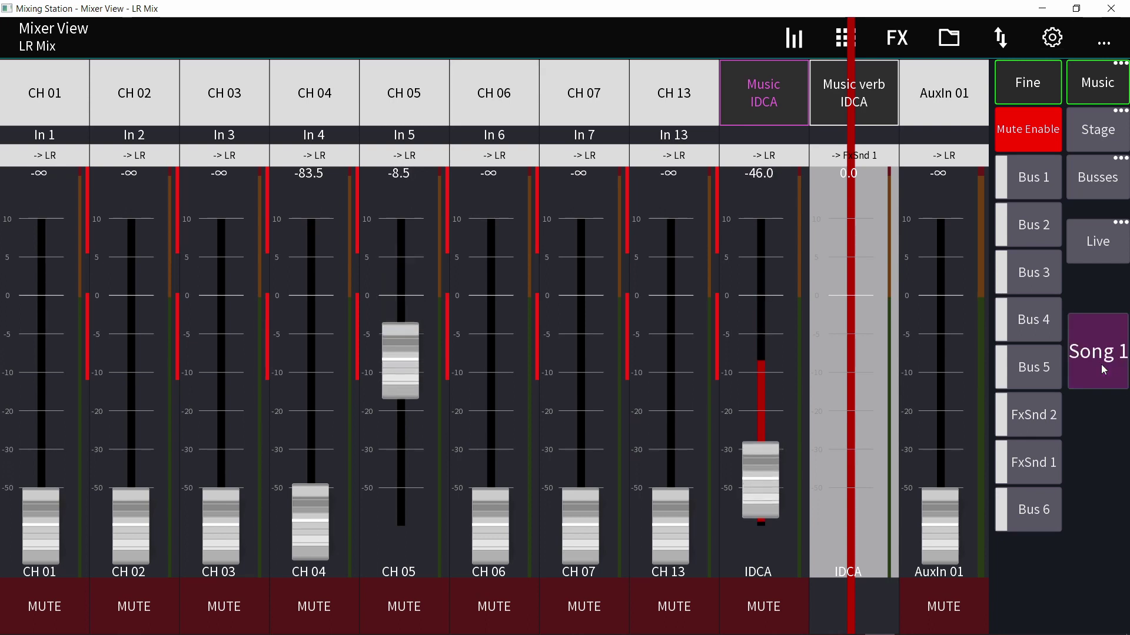
pyautogui.click(1100, 365)
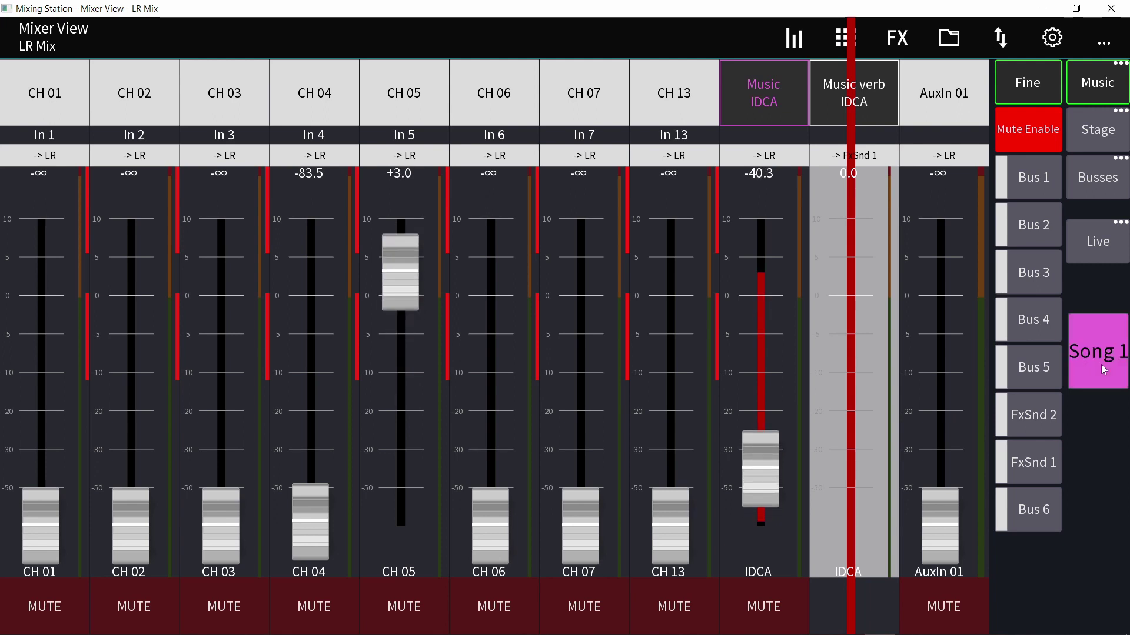
pyautogui.click(1101, 365)
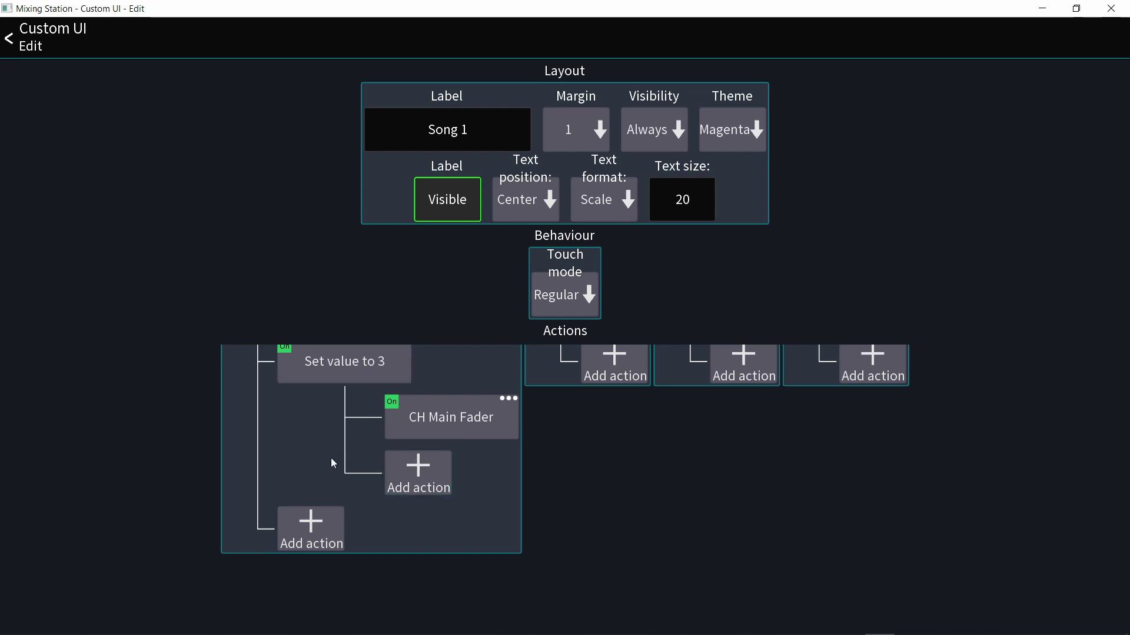
# Add a second click action to the Song 1 button with the Modifier type Set value
pyautogui.scroll(3, 295, 468)
pyautogui.scroll(-2, 256, 476)
pyautogui.click(303, 536)
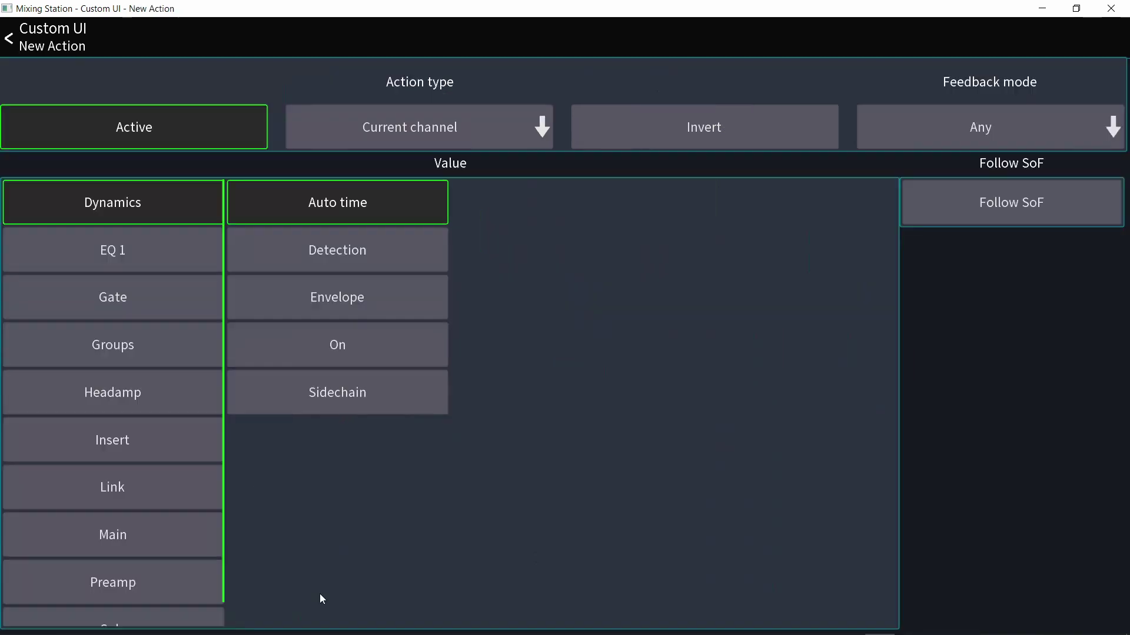
pyautogui.click(431, 126)
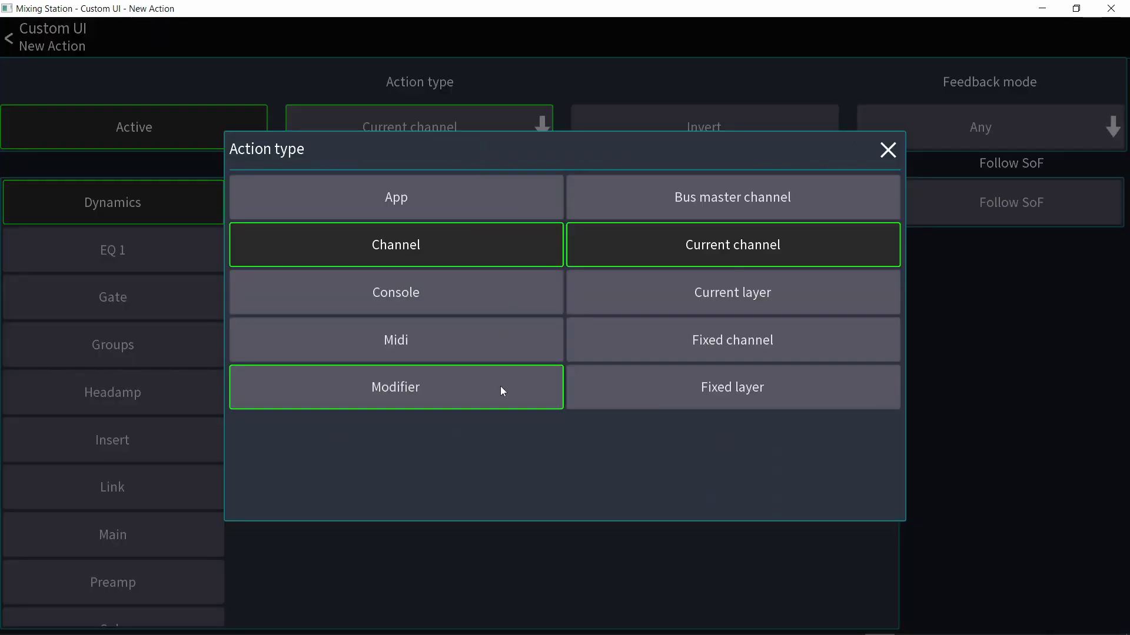
pyautogui.click(500, 386)
pyautogui.click(675, 200)
# Set the second Set value action's on-value to -1 and its off-value to 2
pyautogui.click(443, 208)
pyautogui.write('-1')
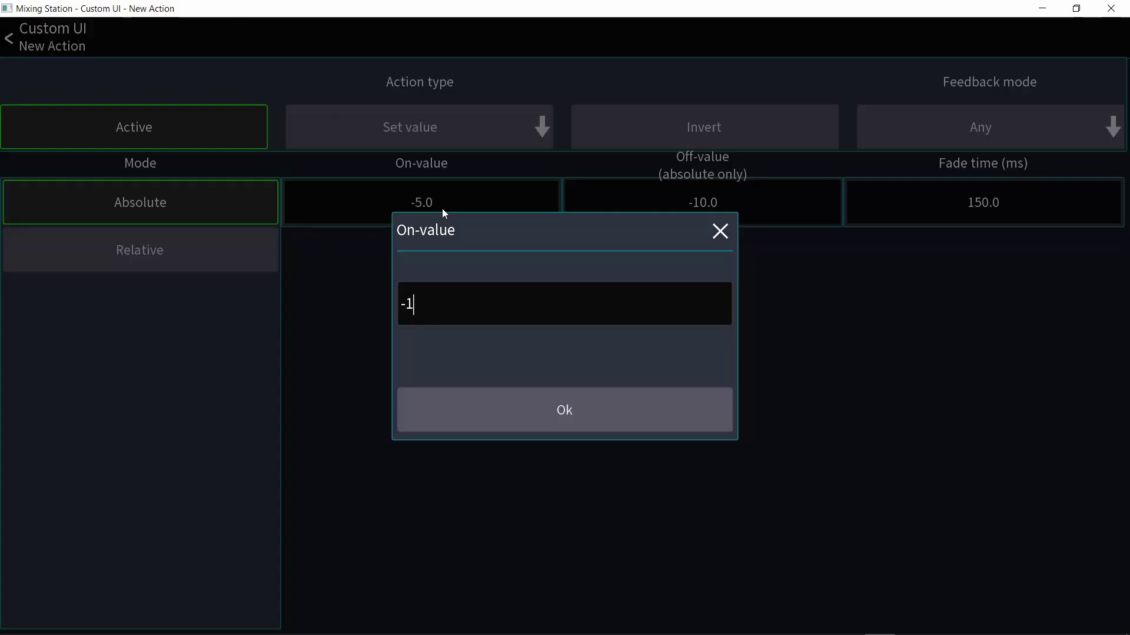
pyautogui.press('Return')
pyautogui.click(694, 206)
pyautogui.write('2')
pyautogui.press('Return')
# Set the second Set value action's fade time to 1500 ms and return to the button's settings
pyautogui.click(993, 206)
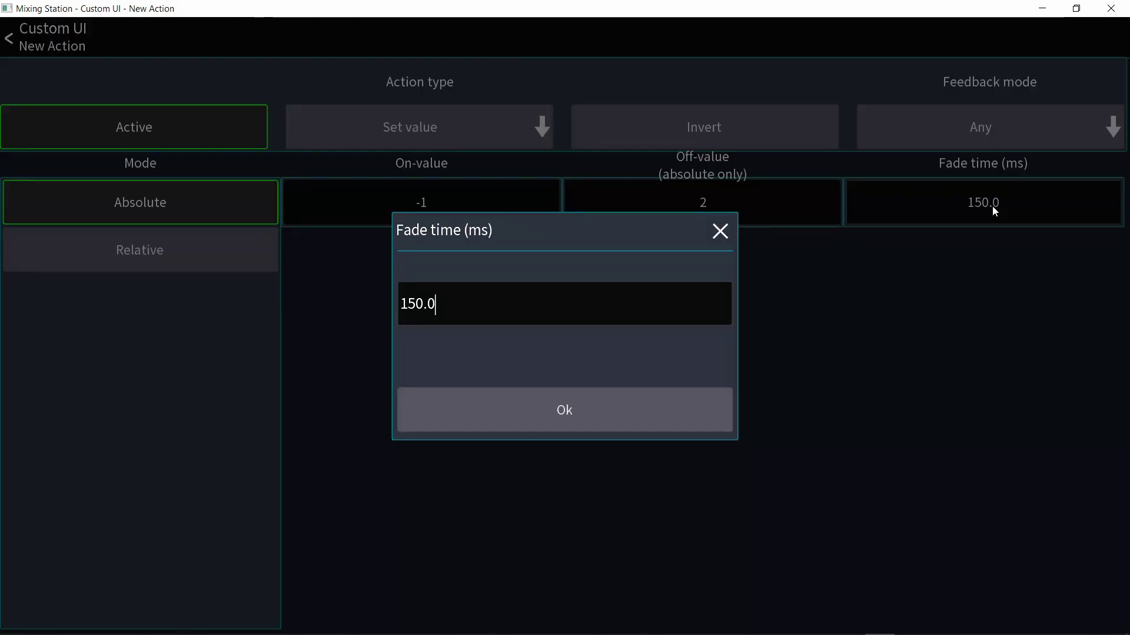
pyautogui.press('BackSpace')
pyautogui.press('BackSpace')
pyautogui.write('0')
pyautogui.press('Return')
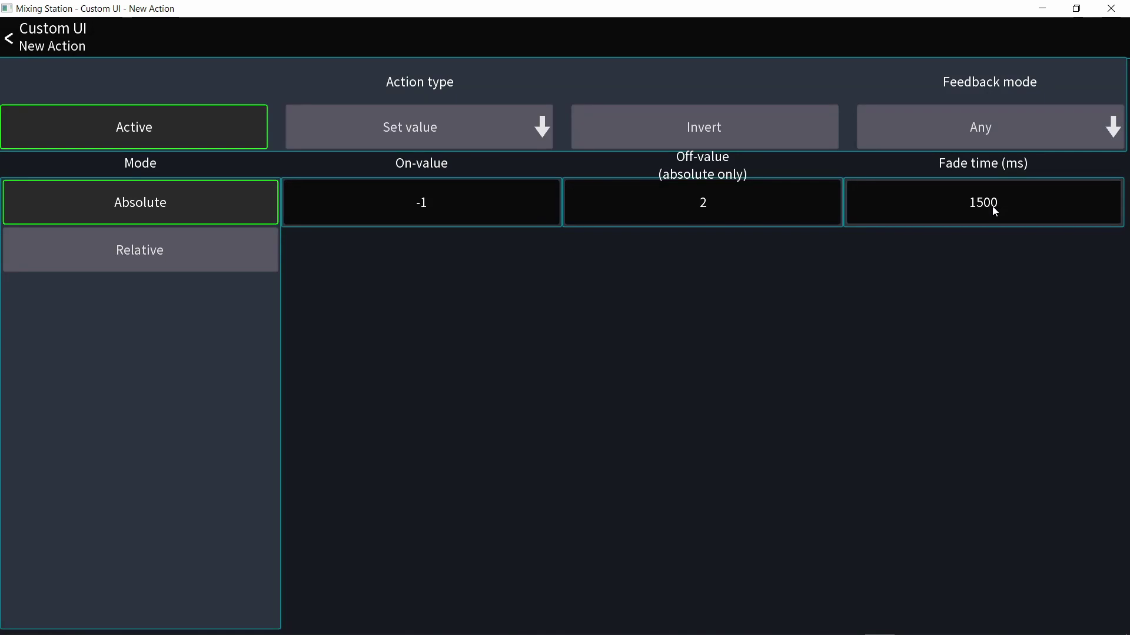
pyautogui.click(23, 39)
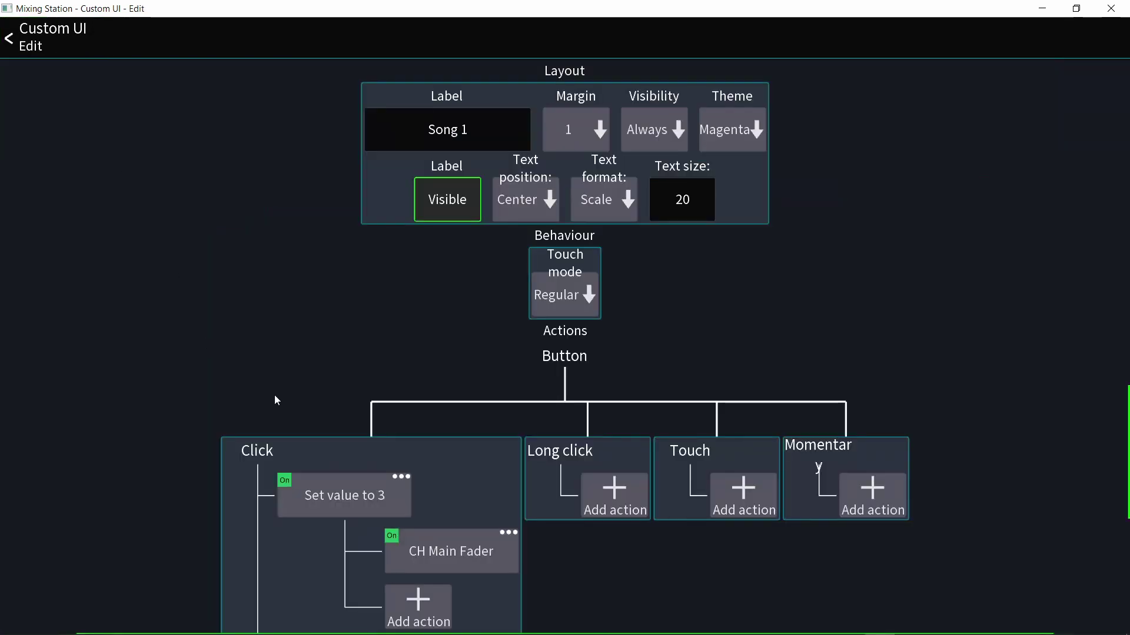
# Add a third Set value click action to the Song 1 button with an on-value of 4
pyautogui.click(313, 523)
pyautogui.click(422, 135)
pyautogui.click(442, 208)
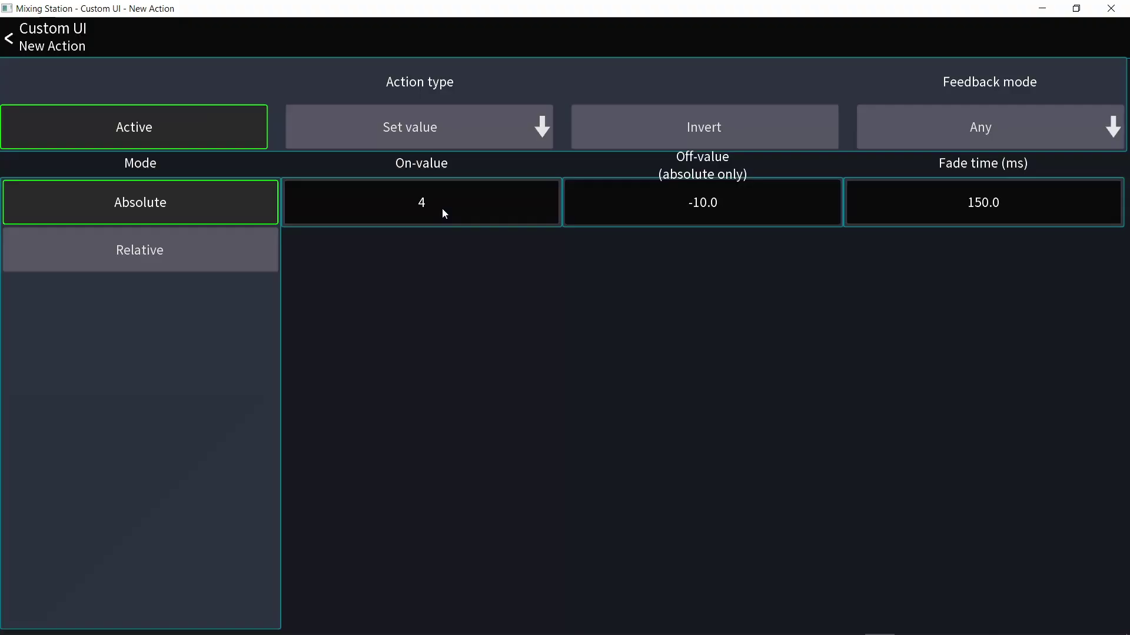
# Set the third Set value action's off-value to -90
pyautogui.click(699, 206)
pyautogui.press('BackSpace')
pyautogui.press('BackSpace')
pyautogui.press('BackSpace')
pyautogui.press('BackSpace')
pyautogui.write('90')
pyautogui.press('Return')
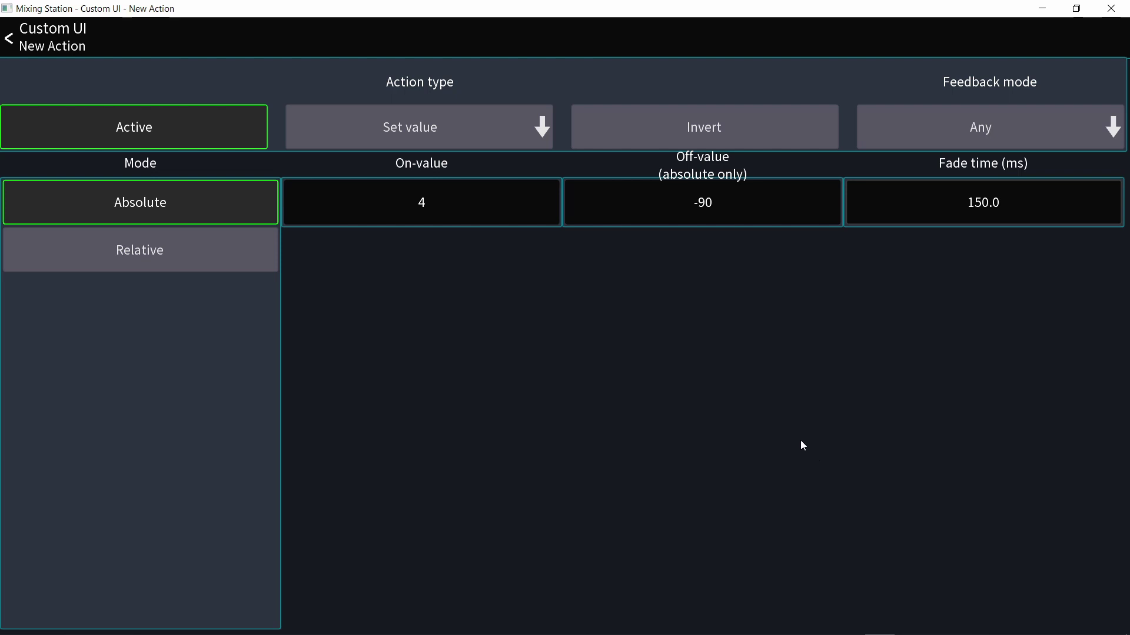
# Set the third Set value action's fade time to 2500 ms and return to the button's settings
pyautogui.click(997, 205)
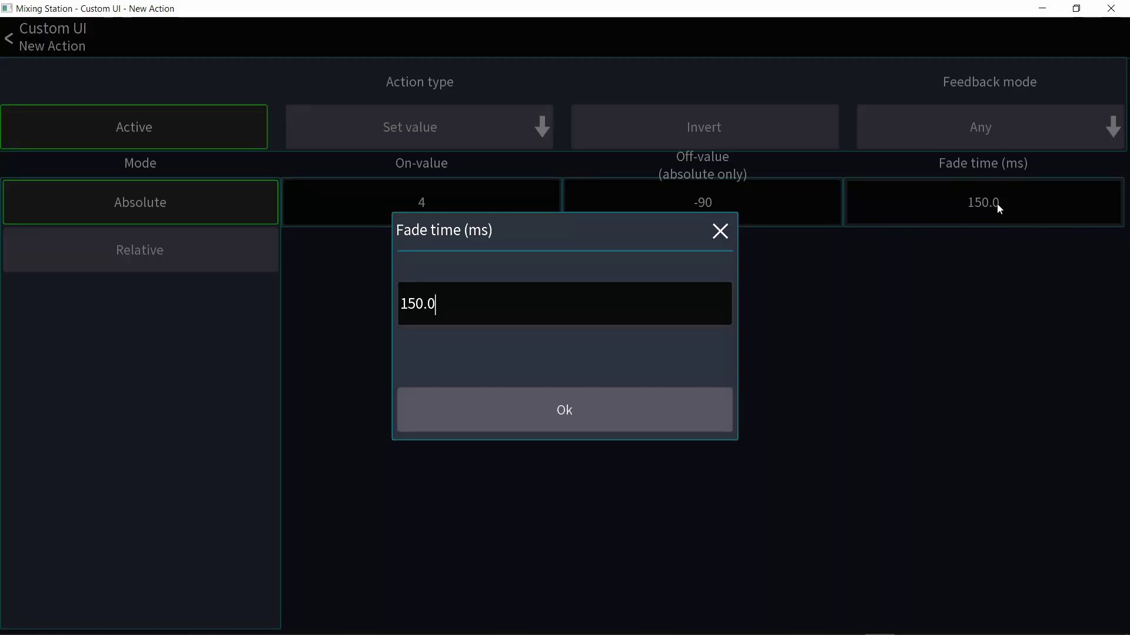
pyautogui.press('BackSpace')
pyautogui.press('BackSpace')
pyautogui.press('BackSpace')
pyautogui.press('BackSpace')
pyautogui.press('BackSpace')
pyautogui.write('2500')
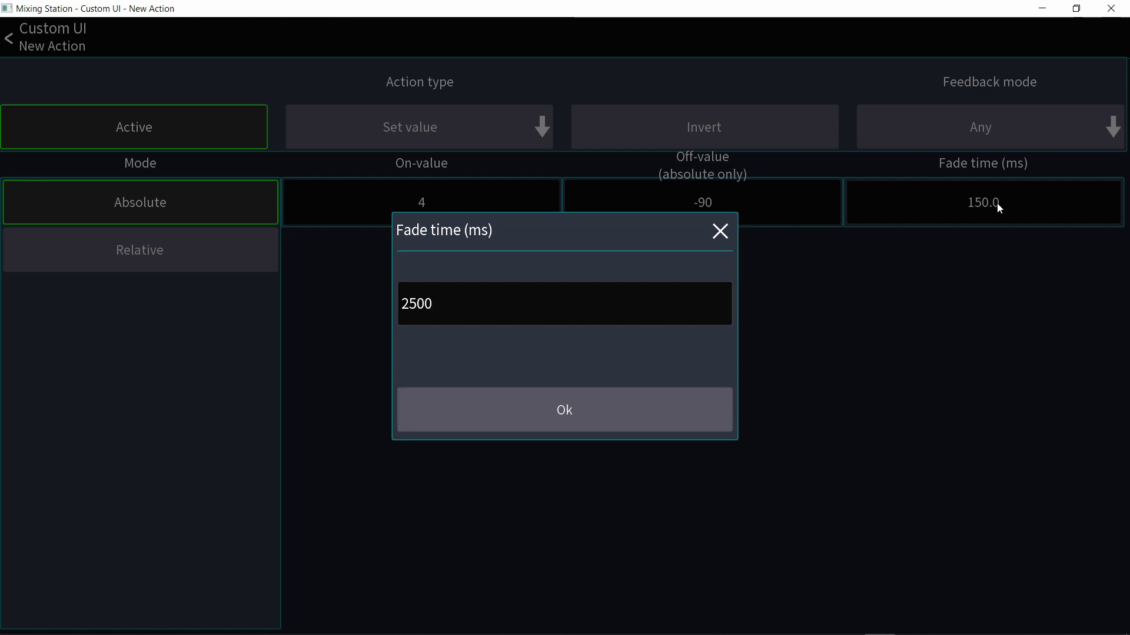
pyautogui.press('Return')
pyautogui.click(57, 45)
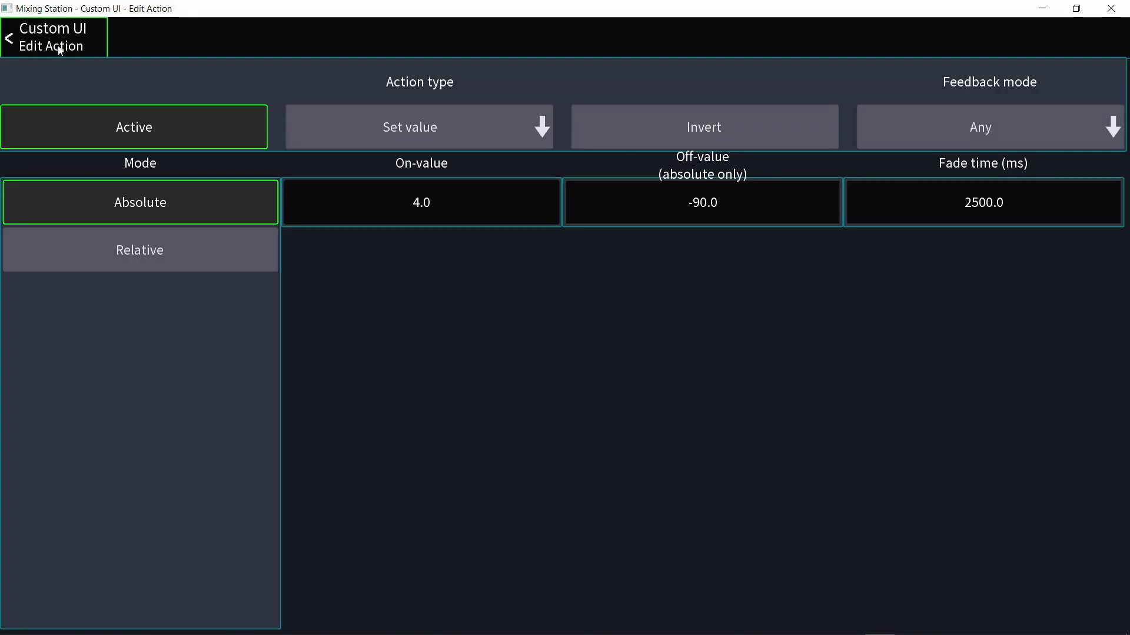
# Nest a Fixed channel action for the CH 02 Main Fader under the "Set value to -1" action
pyautogui.scroll(-5, 386, 481)
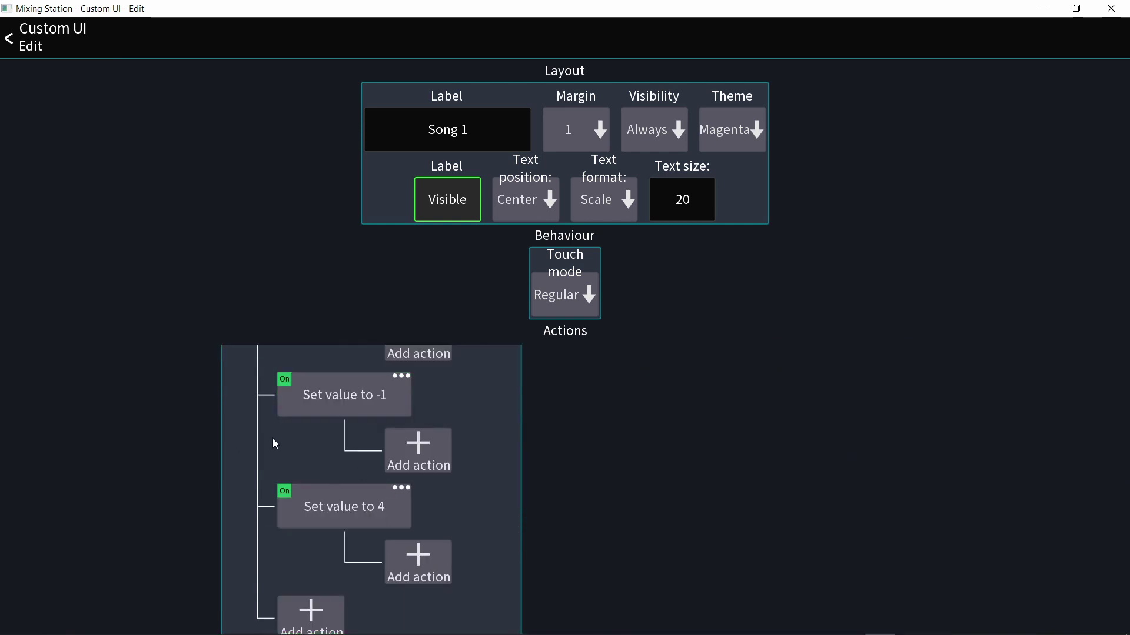
pyautogui.scroll(1, 377, 436)
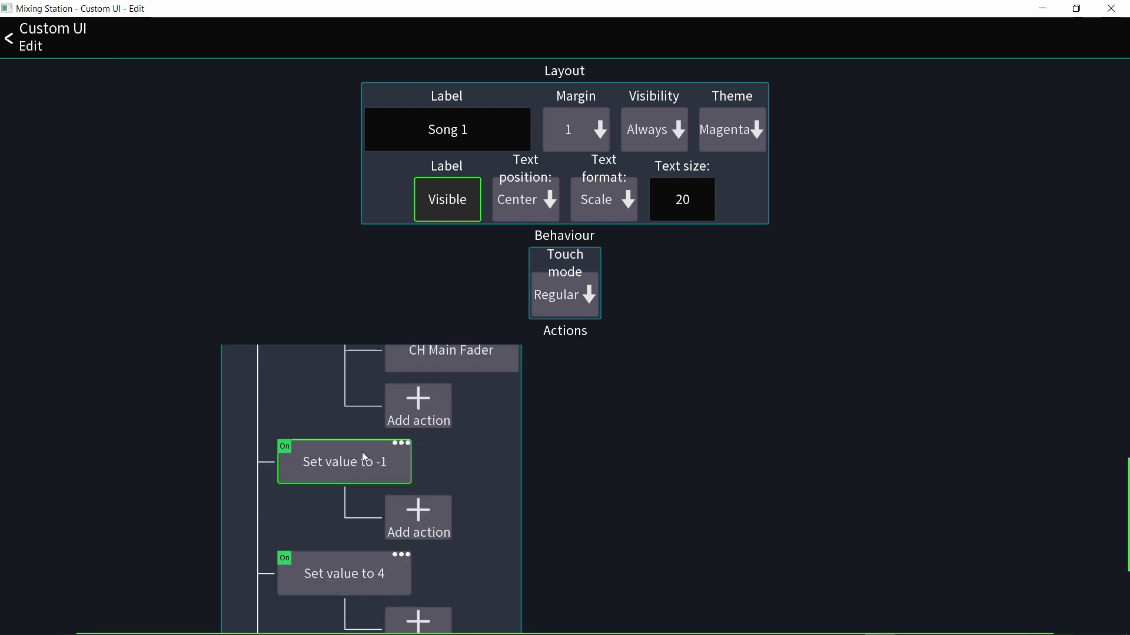
pyautogui.click(418, 518)
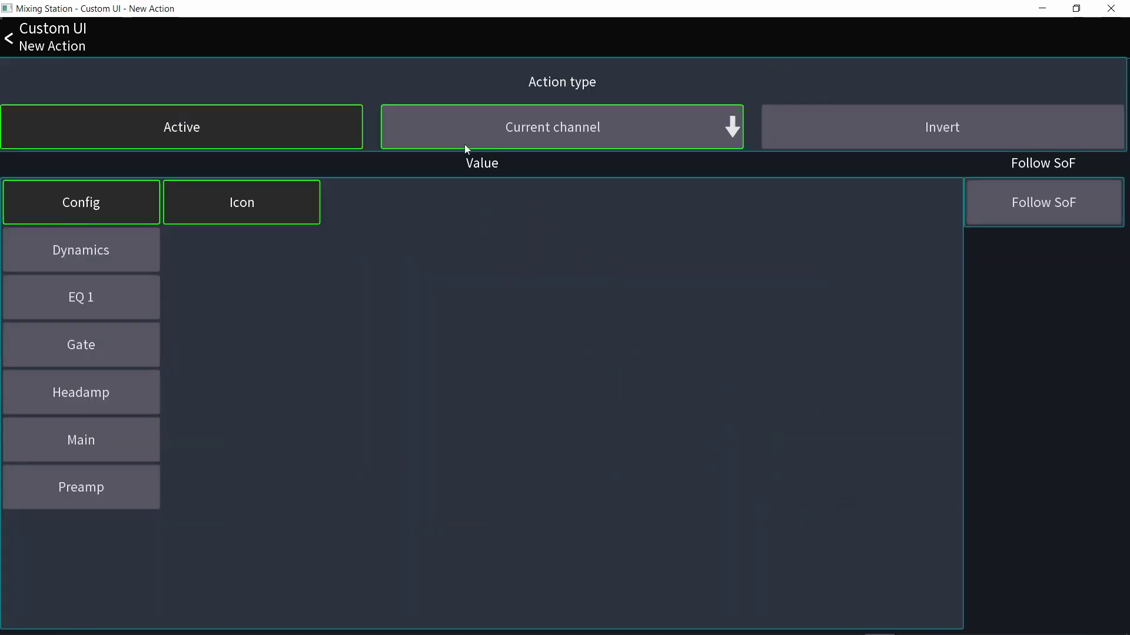
pyautogui.click(465, 144)
pyautogui.click(608, 333)
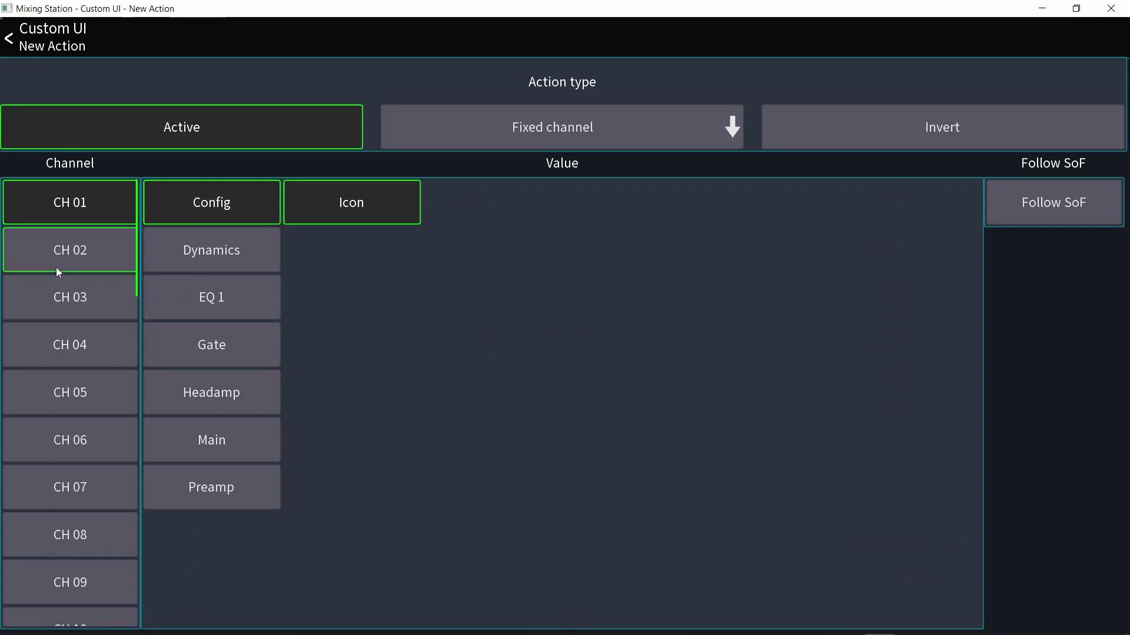
pyautogui.click(83, 250)
pyautogui.click(227, 450)
pyautogui.click(323, 207)
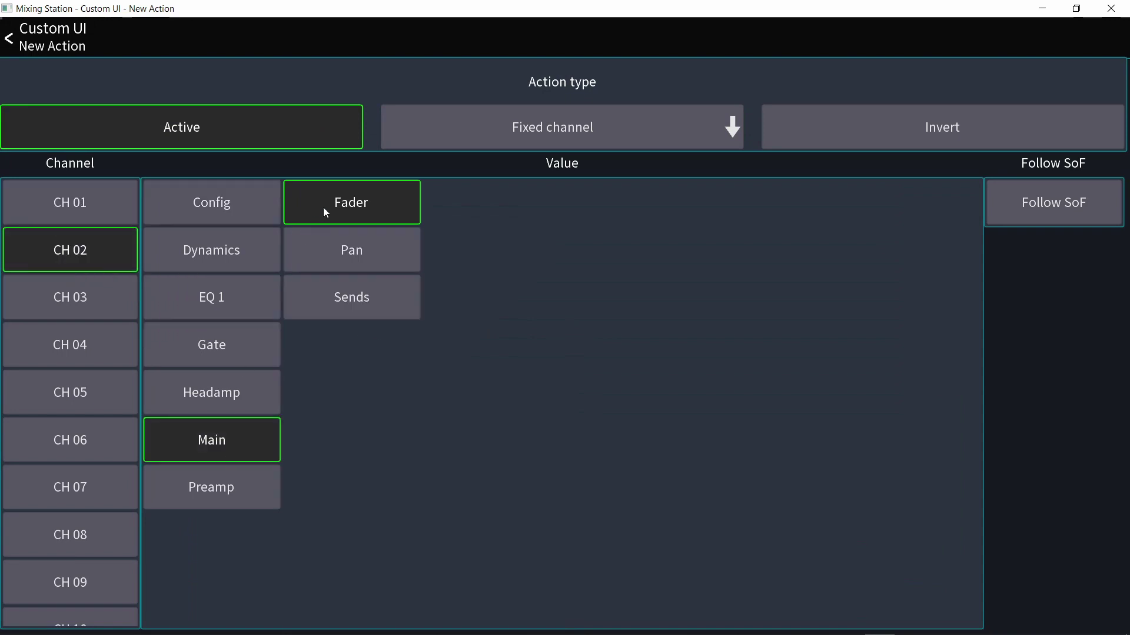
pyautogui.click(76, 34)
# Nest a Fixed channel action for CH 01 Main under the "Set value to 4" action and return to the mixer view
pyautogui.scroll(-5, 328, 451)
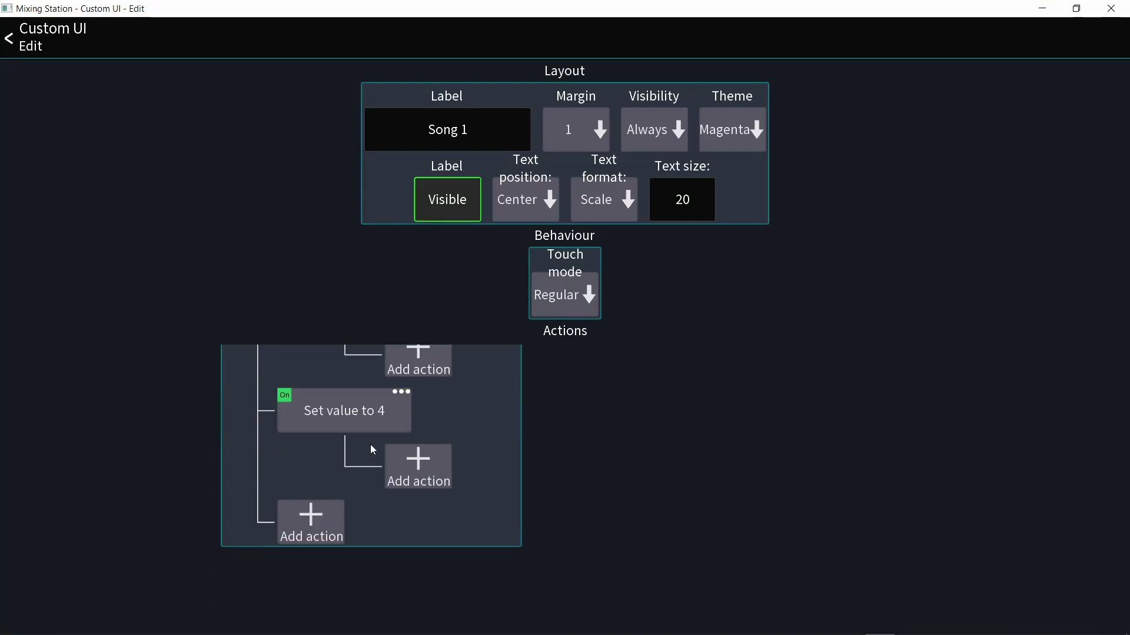
pyautogui.click(410, 465)
pyautogui.click(552, 127)
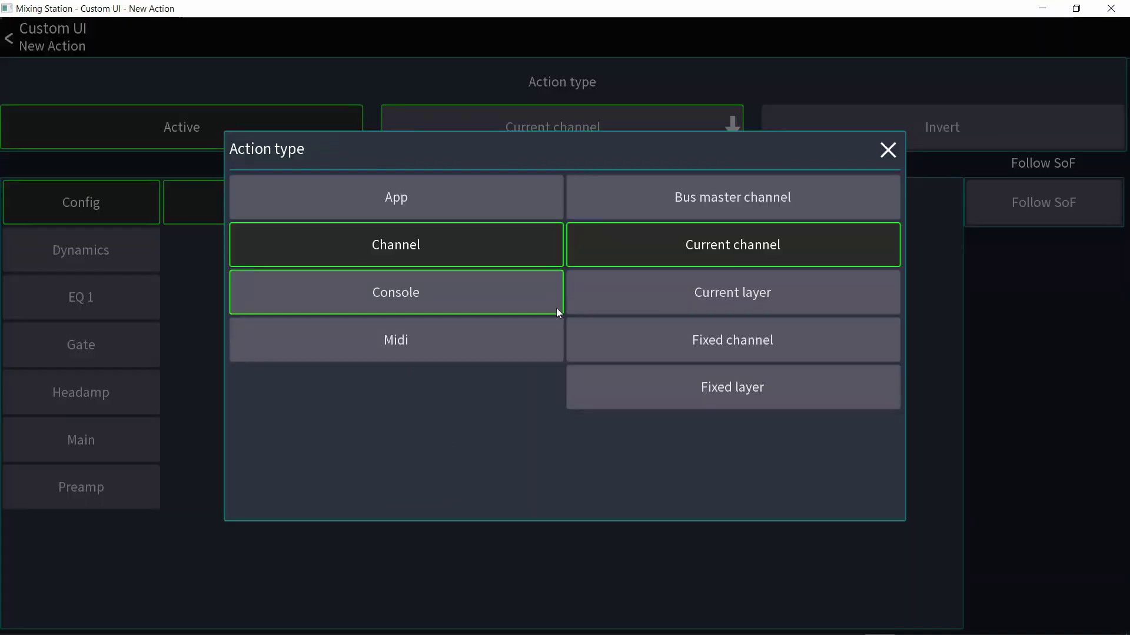
pyautogui.click(621, 332)
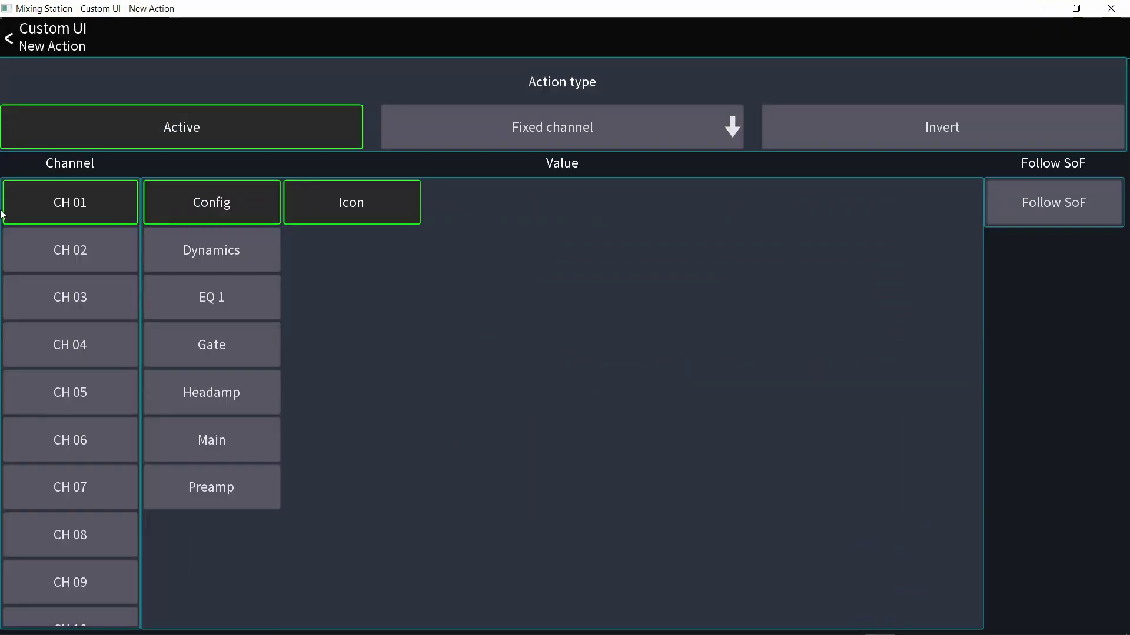
pyautogui.click(213, 434)
pyautogui.click(46, 34)
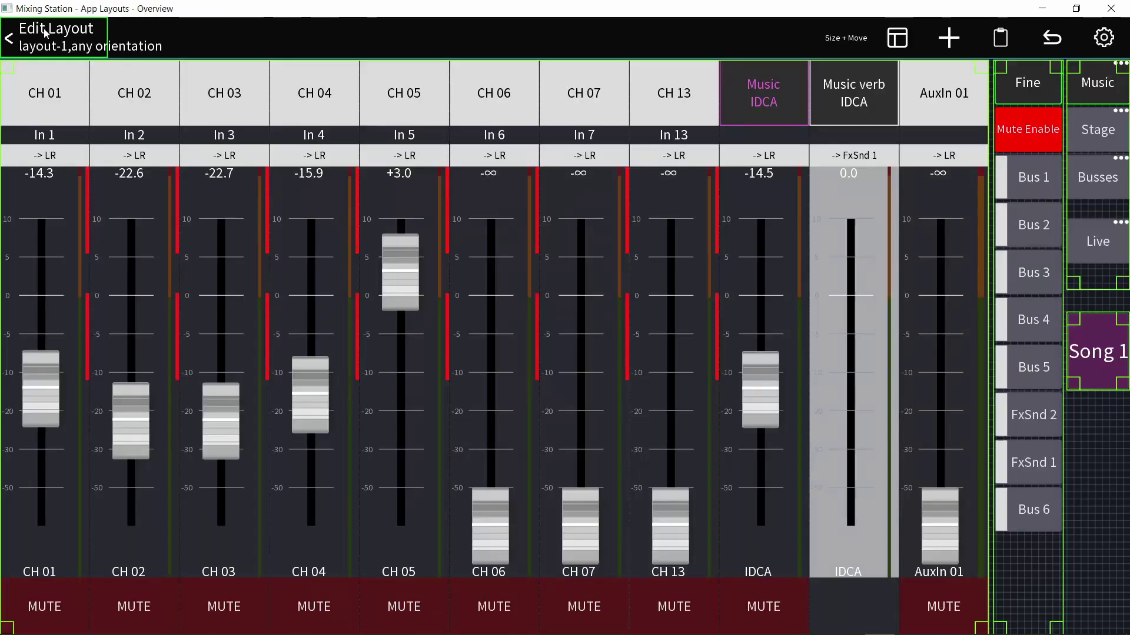
pyautogui.click(46, 33)
# Test the Song 1 button in the mixer view by triggering it on and off
pyautogui.click(1107, 376)
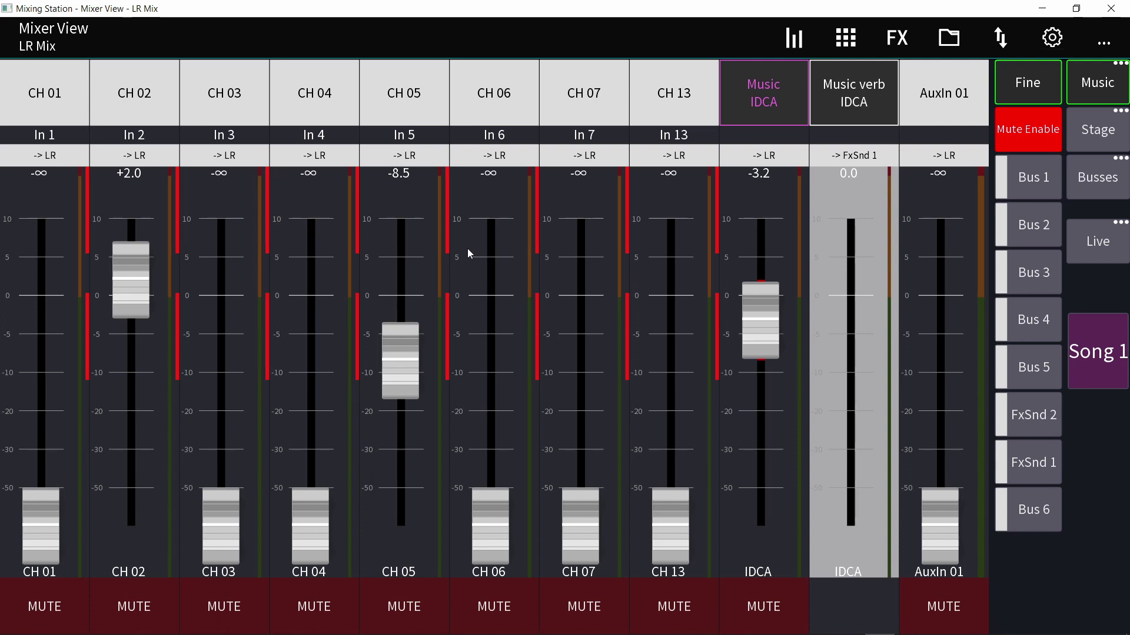
pyautogui.click(1085, 351)
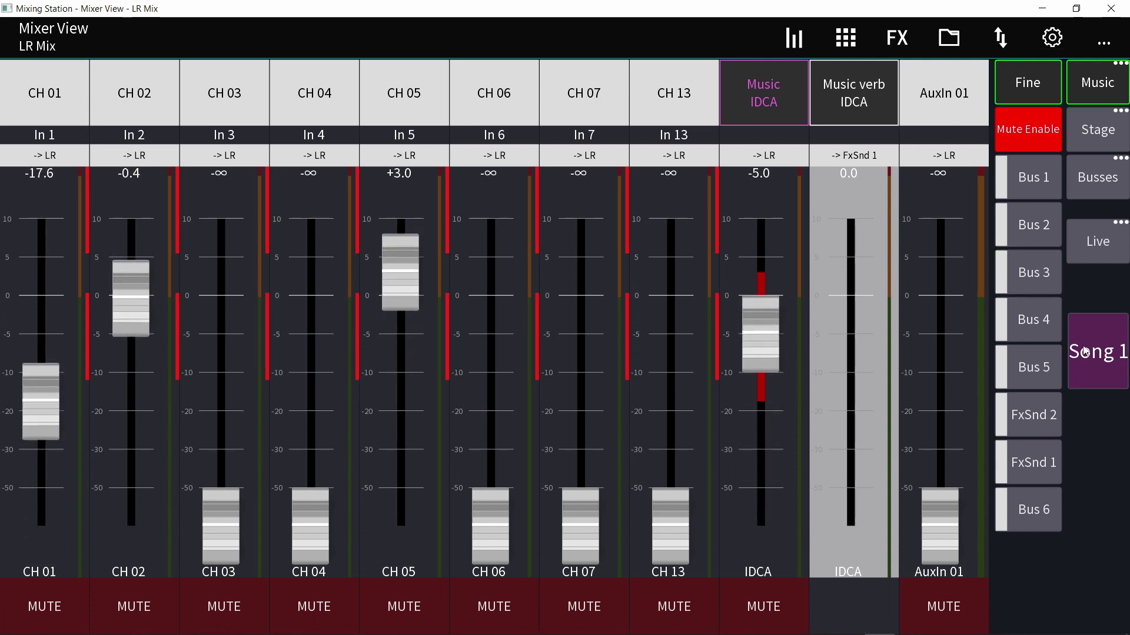
pyautogui.click(1084, 351)
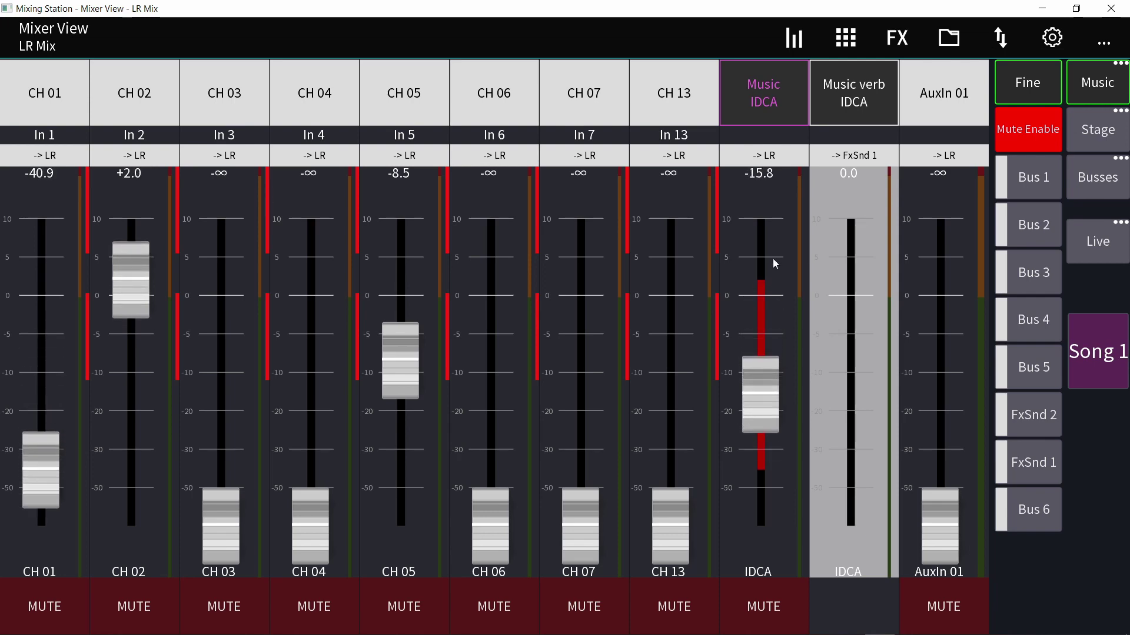
# View the Music IDCA's setup, return to the mixer view, and pull the CH 01 fader fully down
pyautogui.click(764, 100)
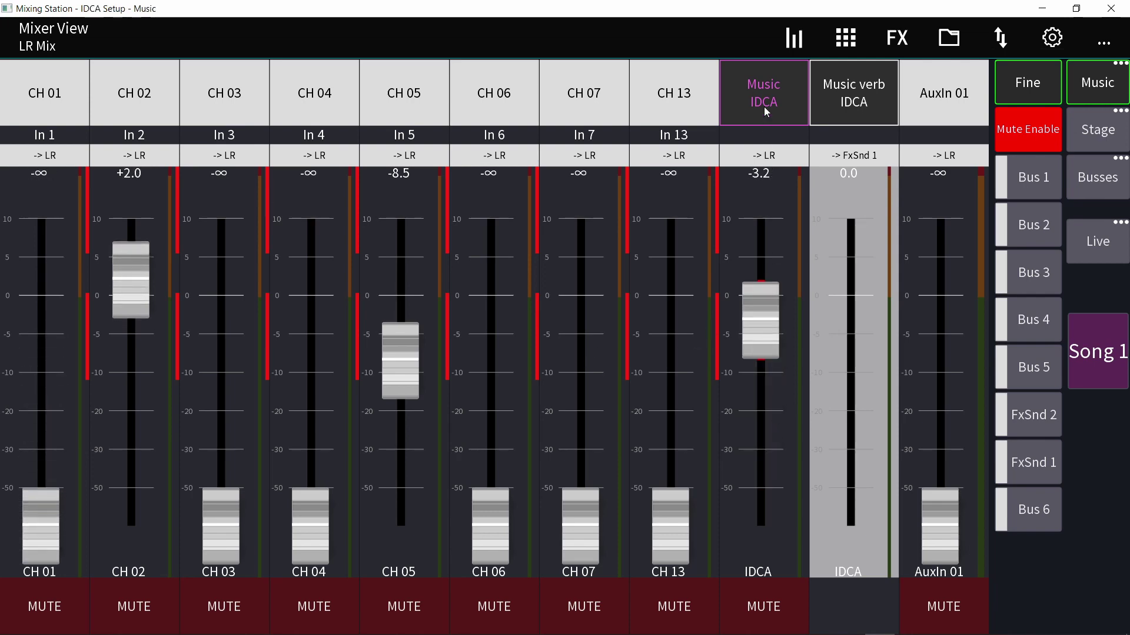
pyautogui.click(35, 52)
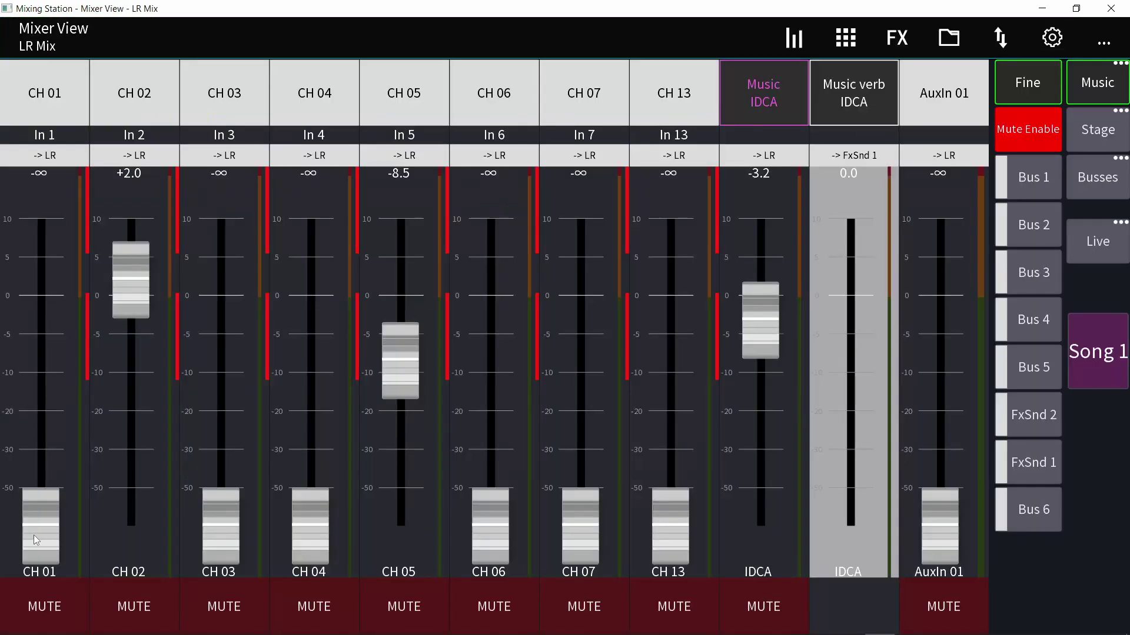
pyautogui.moveTo(44, 538); pyautogui.dragTo(45, 562)
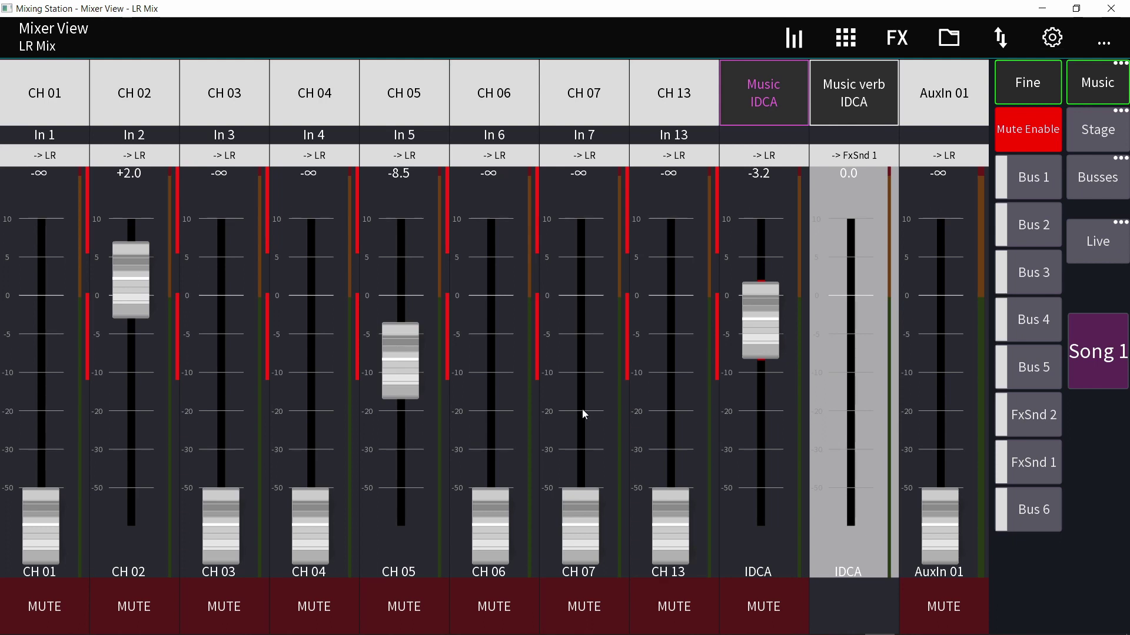
# Add a new button to the mixer layout below the Song 1 button
pyautogui.click(1052, 37)
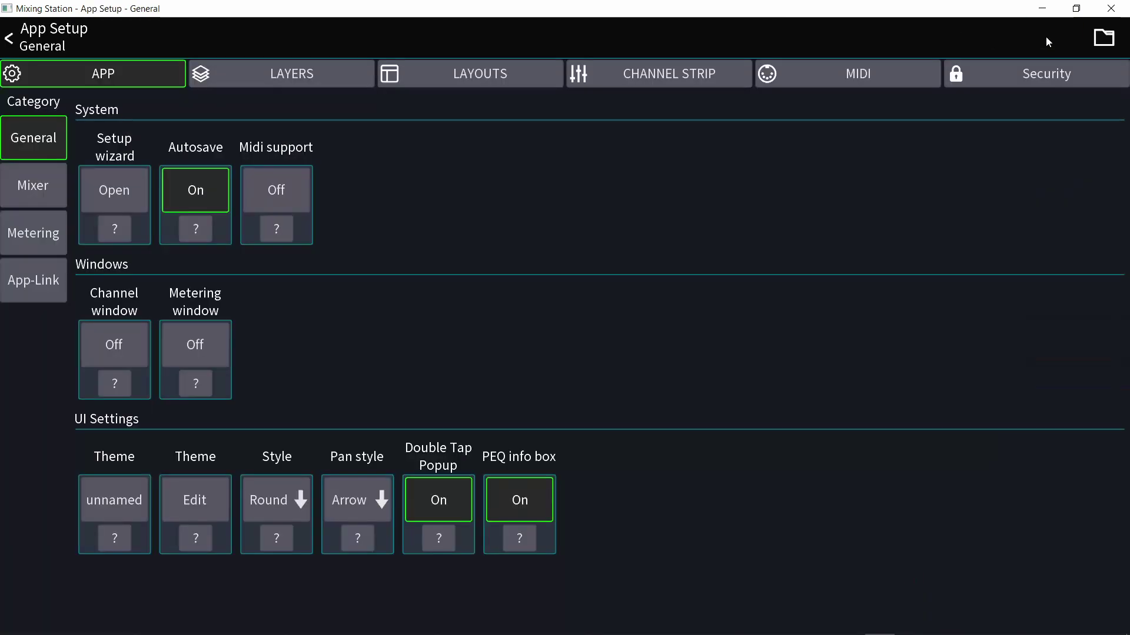
pyautogui.click(505, 75)
pyautogui.click(945, 38)
pyautogui.click(685, 257)
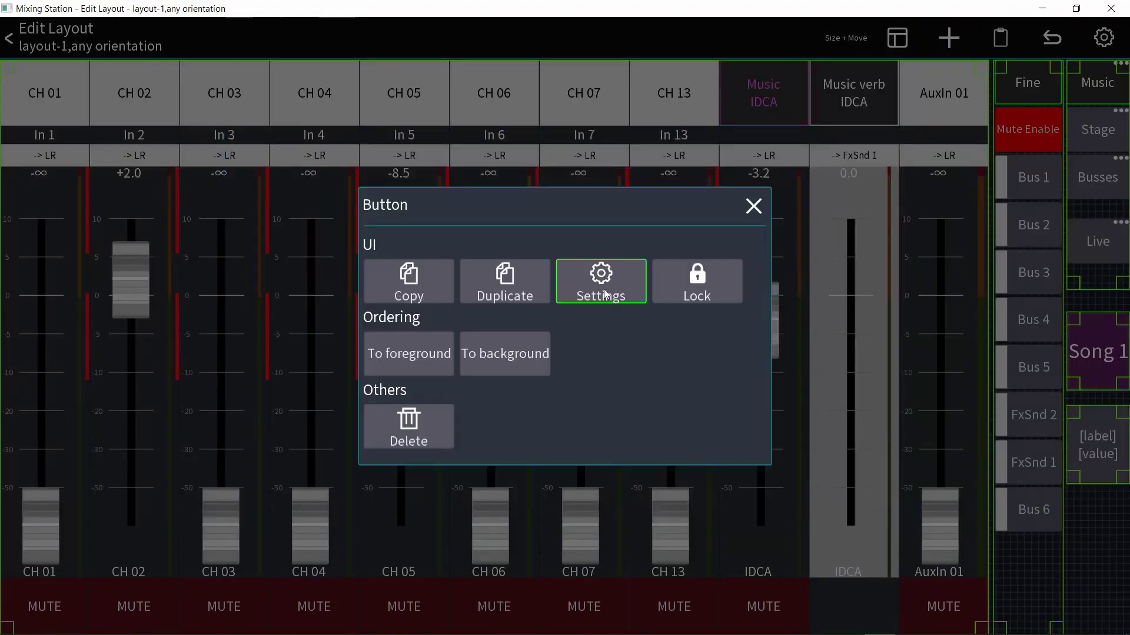
# Label the new button Song 2 and give it text size 20 and the Cyan theme
pyautogui.click(605, 285)
pyautogui.click(687, 199)
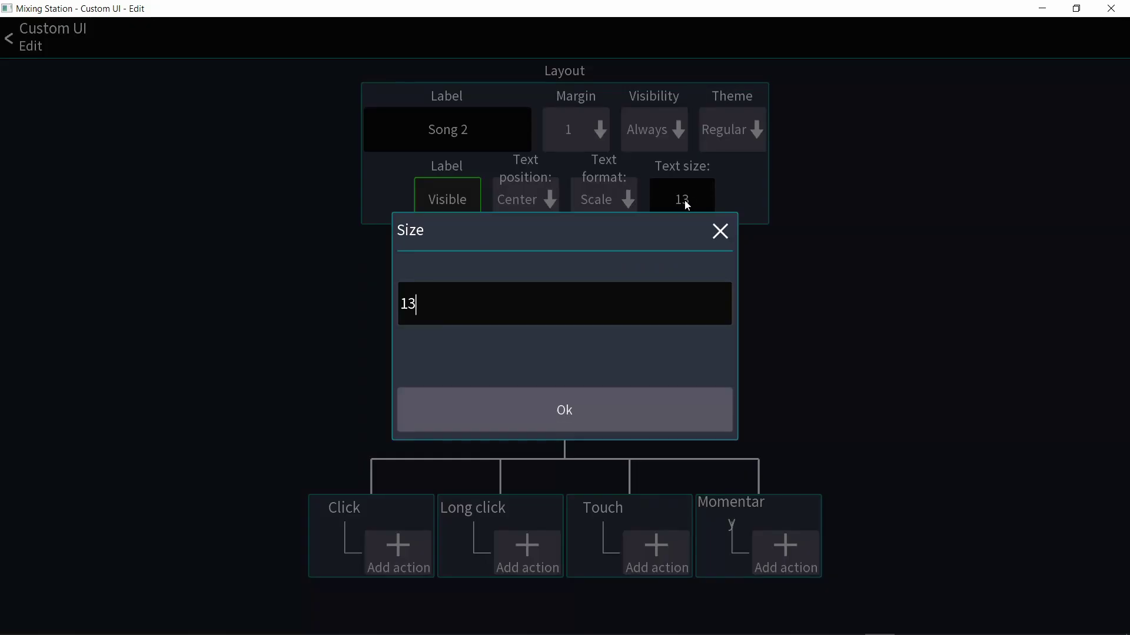
pyautogui.press('BackSpace')
pyautogui.press('BackSpace')
pyautogui.write('20')
pyautogui.press('Return')
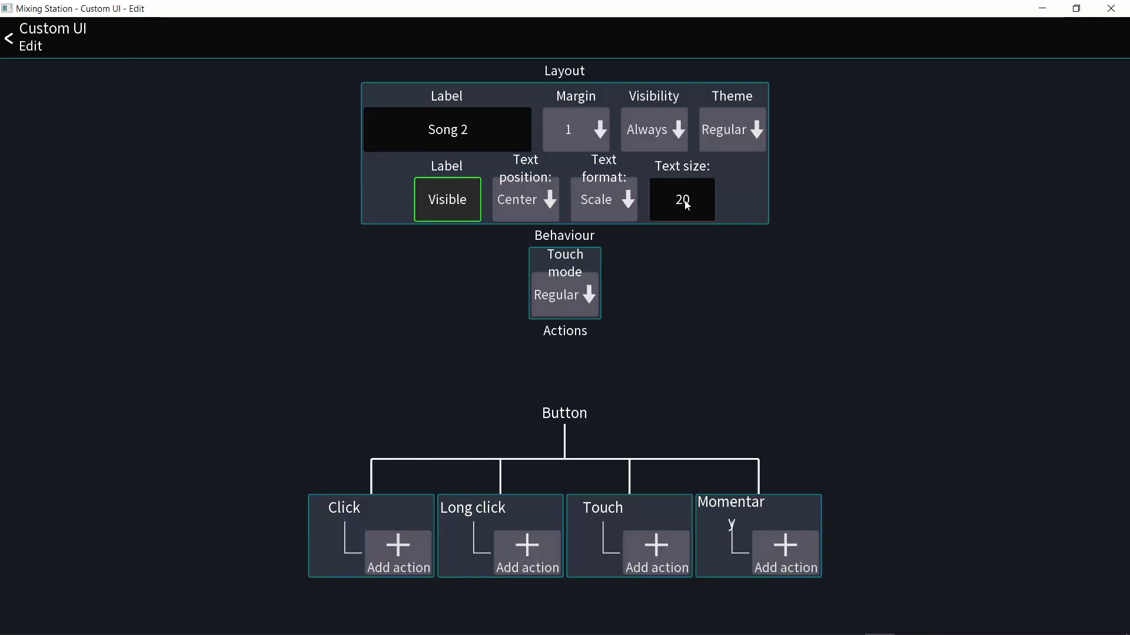
pyautogui.click(736, 136)
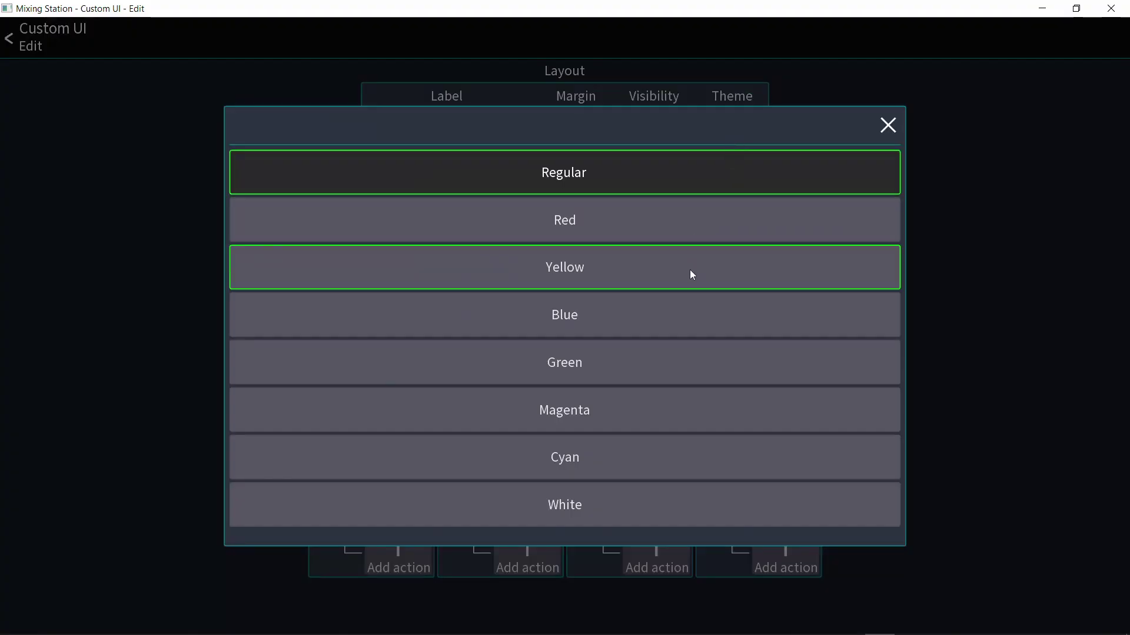
pyautogui.click(660, 456)
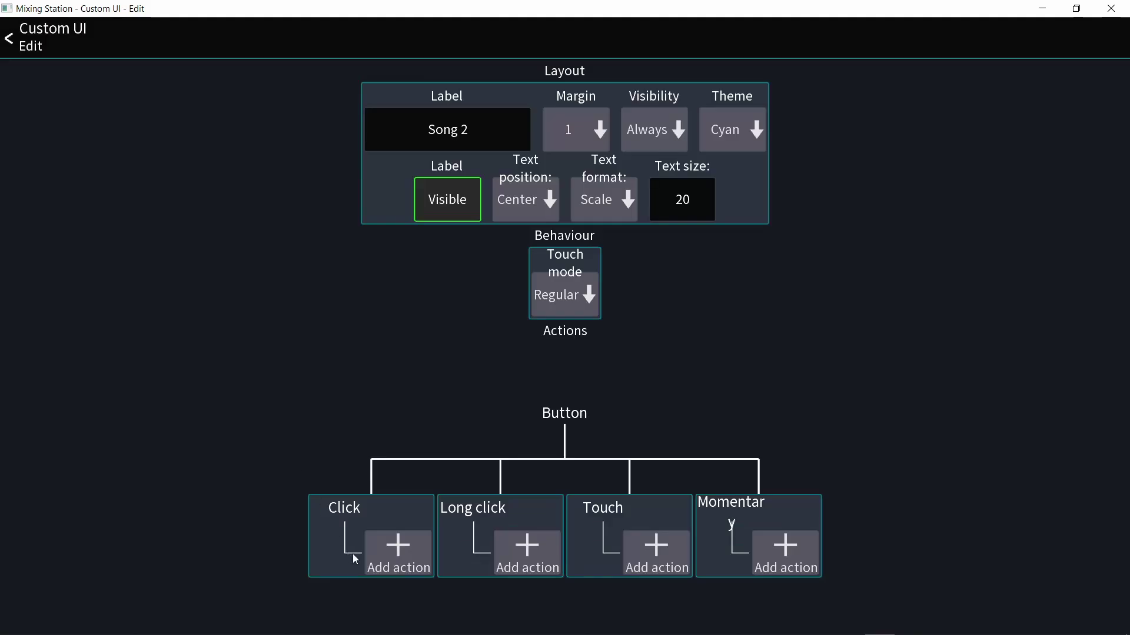
# Add an absolute Set value click action to the Song 2 button with an on-value of 3
pyautogui.click(376, 552)
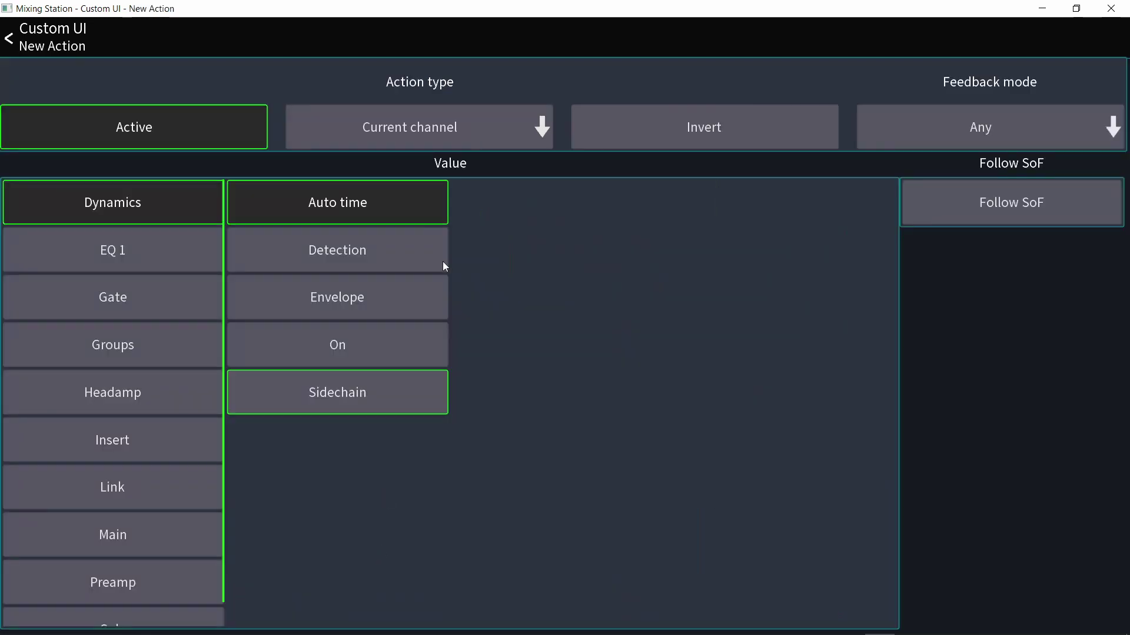
pyautogui.click(422, 122)
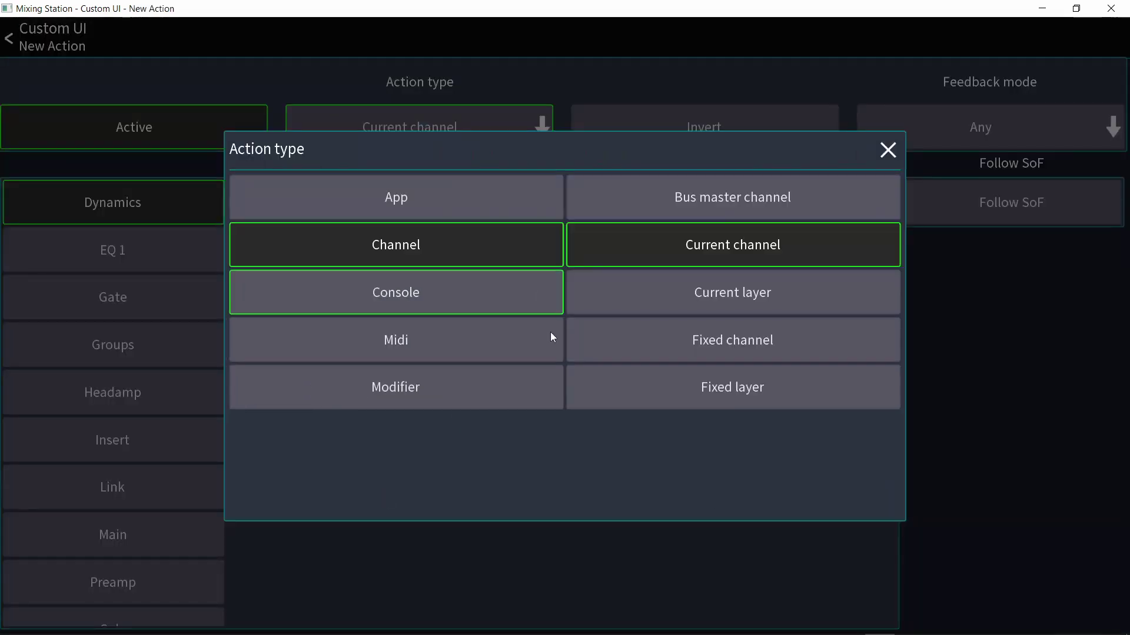
pyautogui.click(518, 385)
pyautogui.click(617, 200)
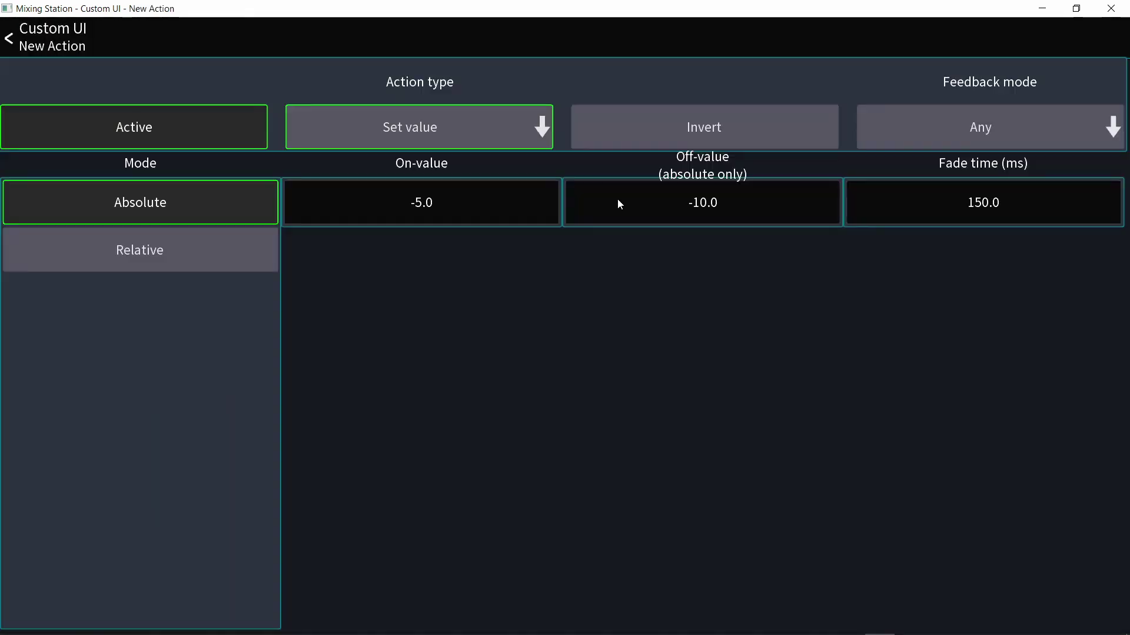
pyautogui.click(517, 201)
pyautogui.write('3')
pyautogui.press('Return')
# Set the action's off-value to 1 and fade time to 400 ms, and return to the Song 2 button's settings
pyautogui.click(715, 203)
pyautogui.write('1')
pyautogui.press('Return')
pyautogui.click(988, 196)
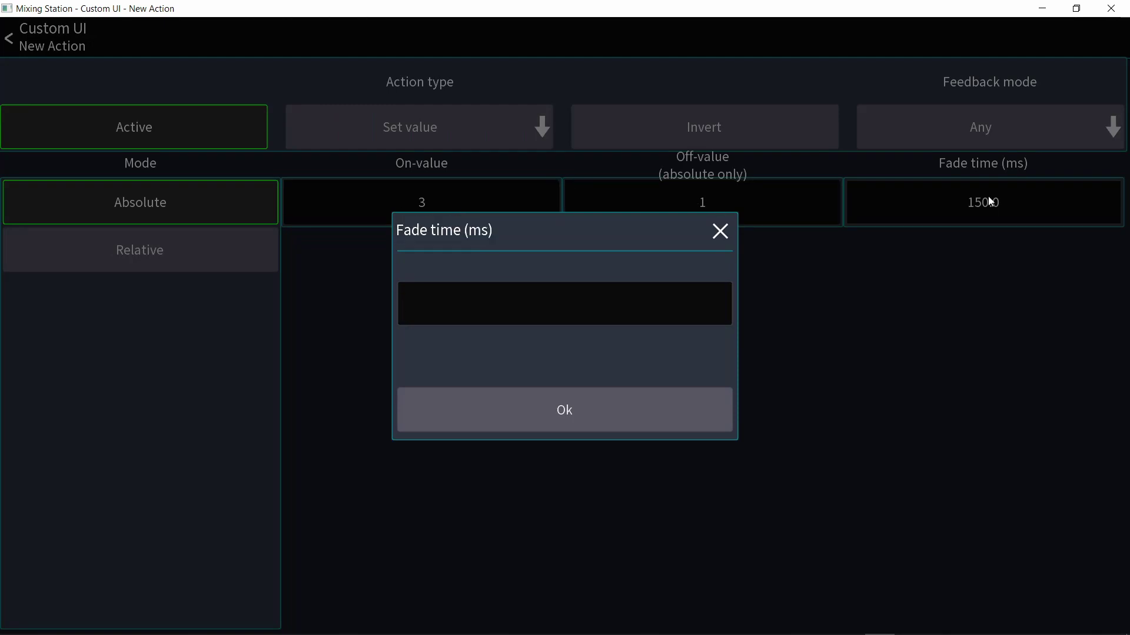
pyautogui.write('400')
pyautogui.press('Return')
pyautogui.click(58, 44)
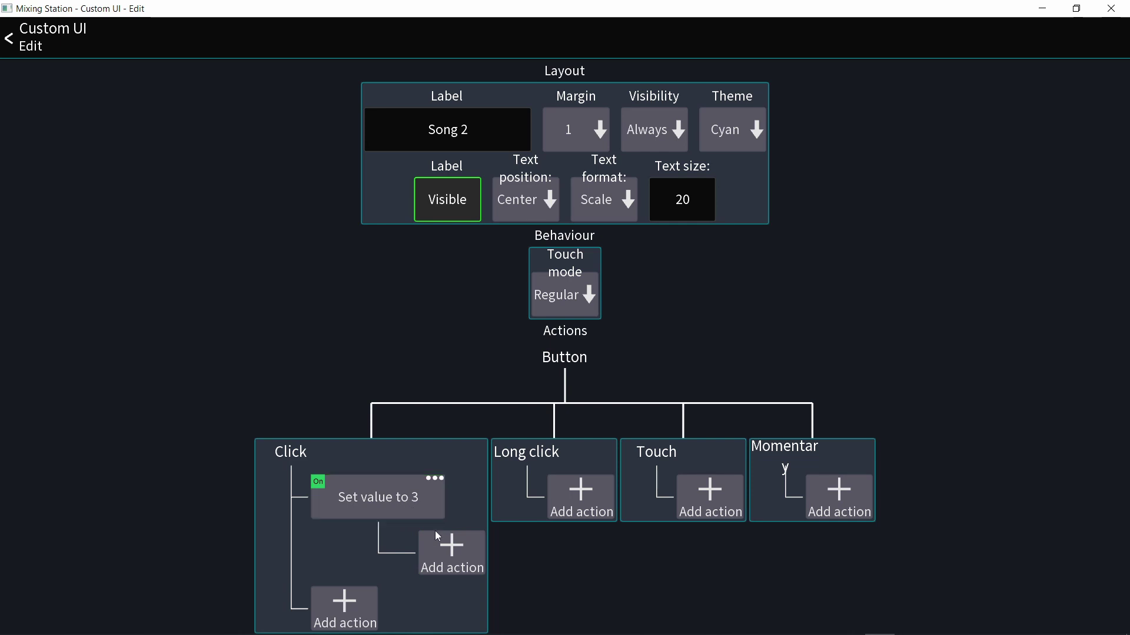
# Nest a Fixed channel action for CH 04 EQ 1 band 4 Gain under the "Set value to 3" action
pyautogui.click(443, 559)
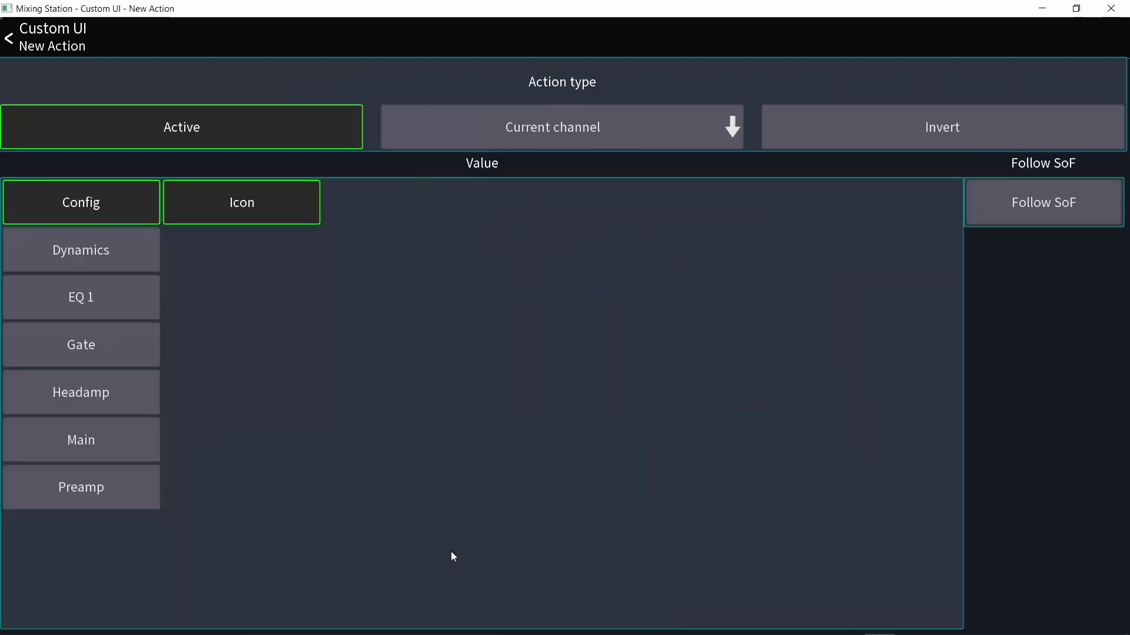
pyautogui.click(595, 111)
pyautogui.click(633, 344)
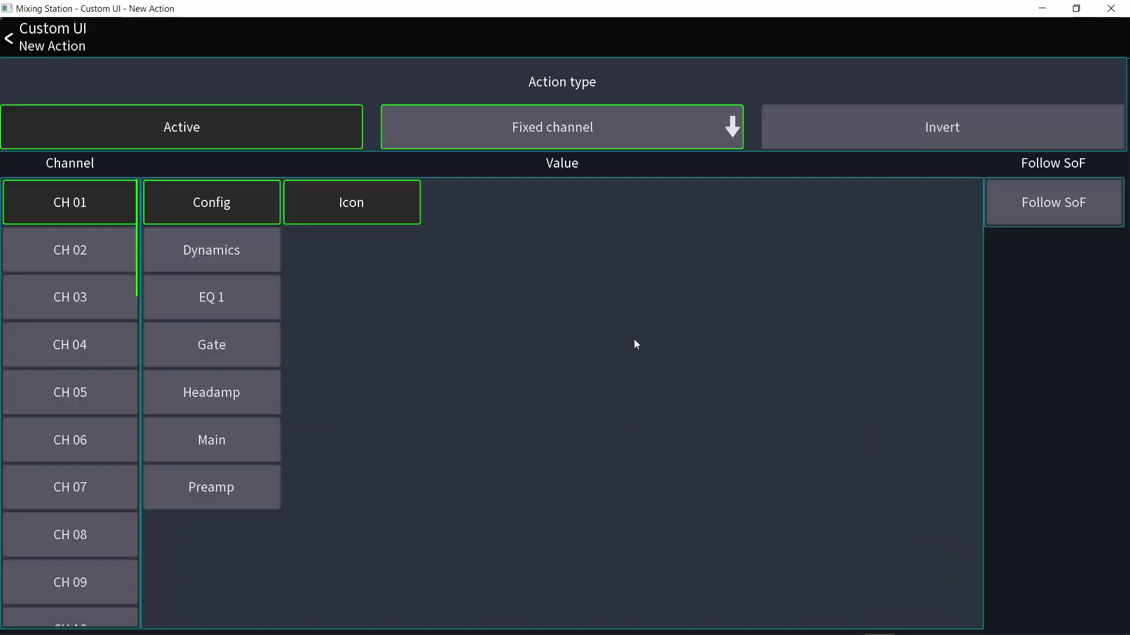
pyautogui.click(91, 362)
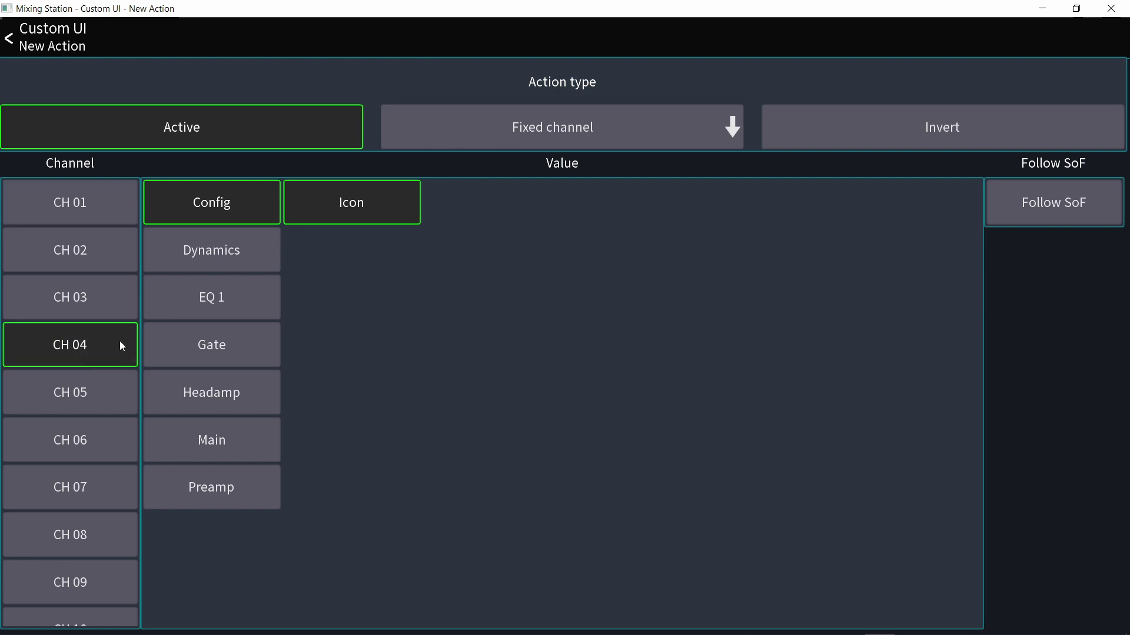
pyautogui.click(185, 302)
pyautogui.click(443, 393)
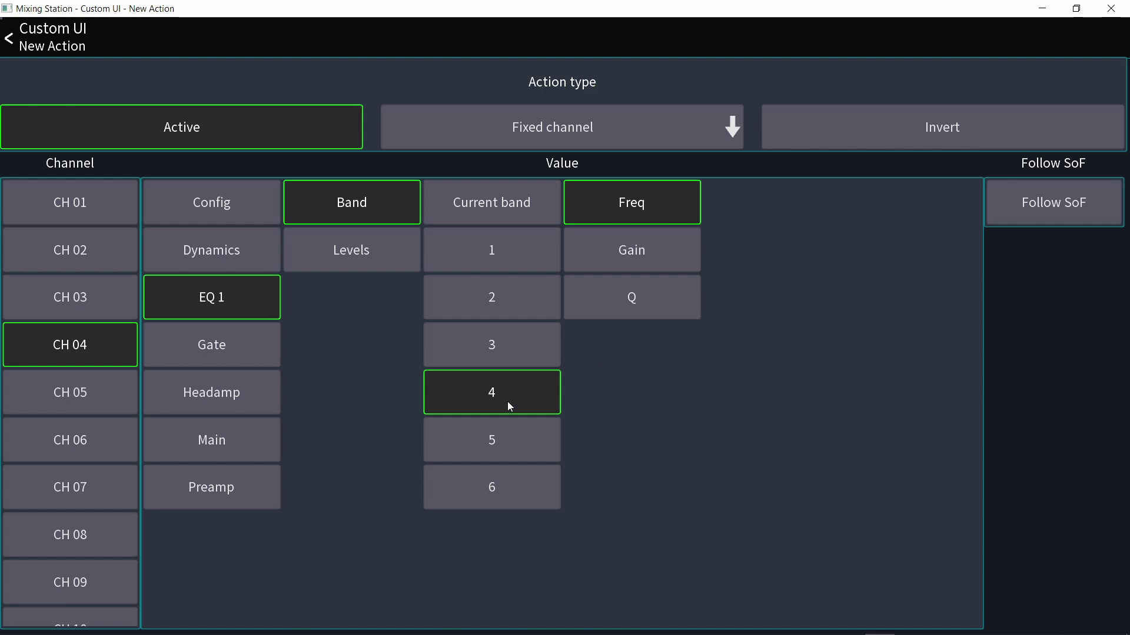
pyautogui.click(606, 256)
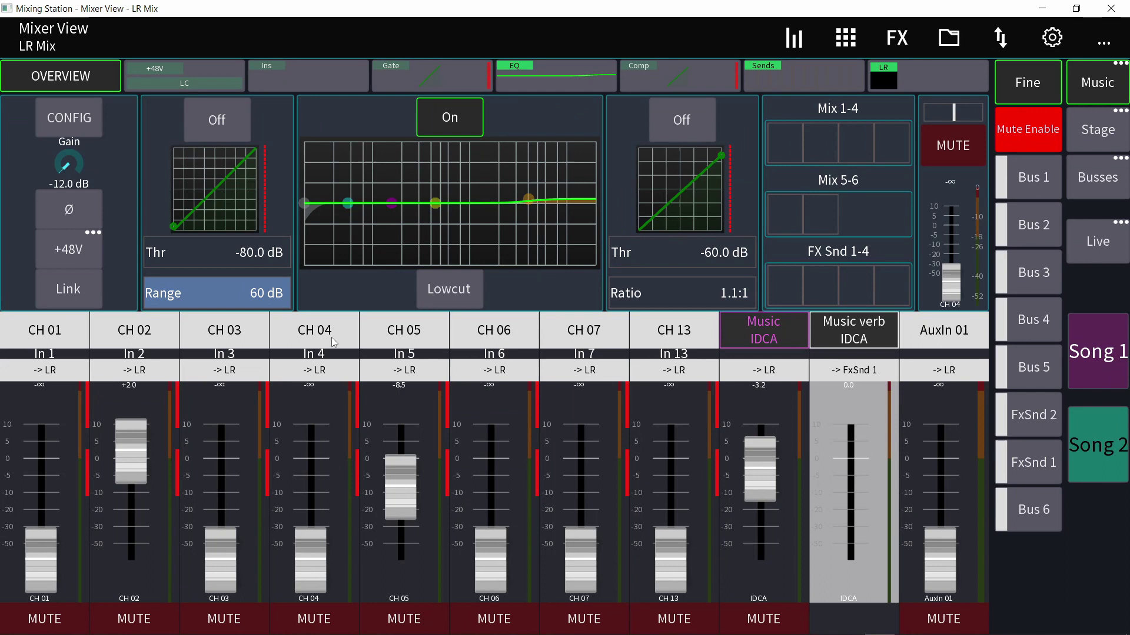
# Show CH 04's EQ in the mixer view and trigger the Song 2 button repeatedly to test the band 4 gain change
pyautogui.click(333, 340)
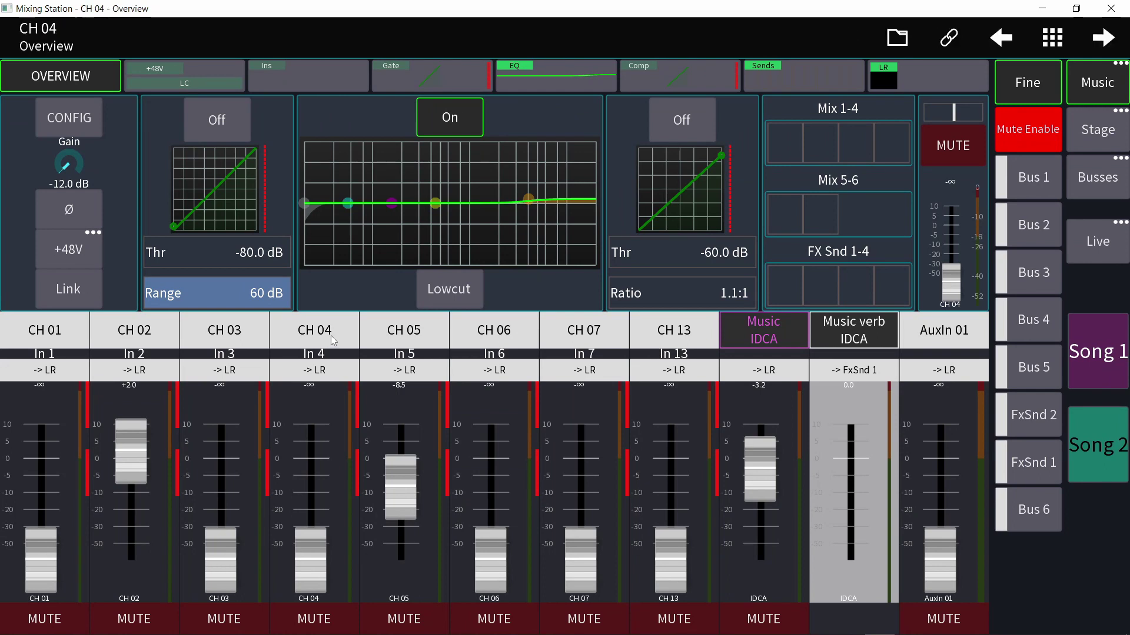
pyautogui.click(520, 222)
pyautogui.click(1088, 448)
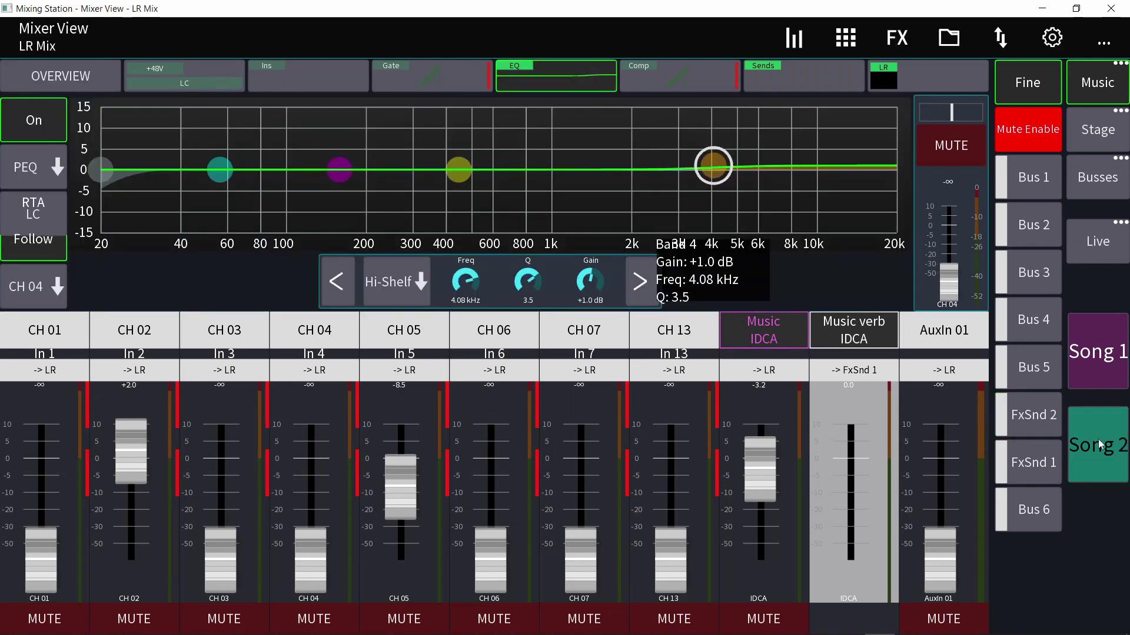
pyautogui.click(1100, 446)
pyautogui.click(1098, 442)
pyautogui.click(1098, 439)
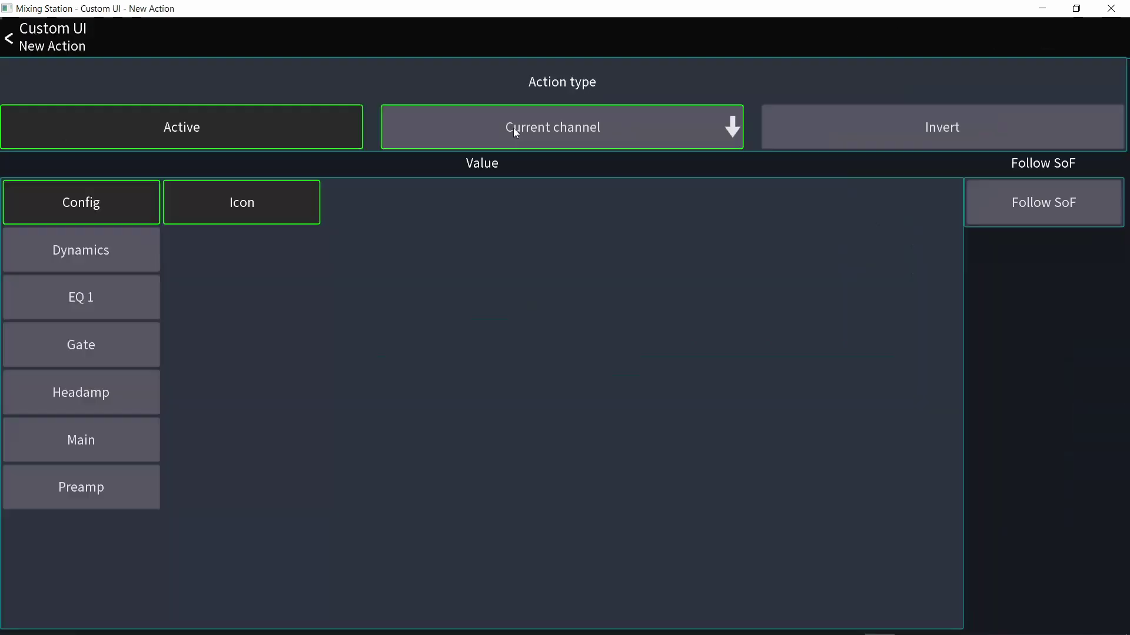
# Add another Fixed channel action to the Song 2 button and test the button in the mixer view
pyautogui.click(513, 128)
pyautogui.click(633, 340)
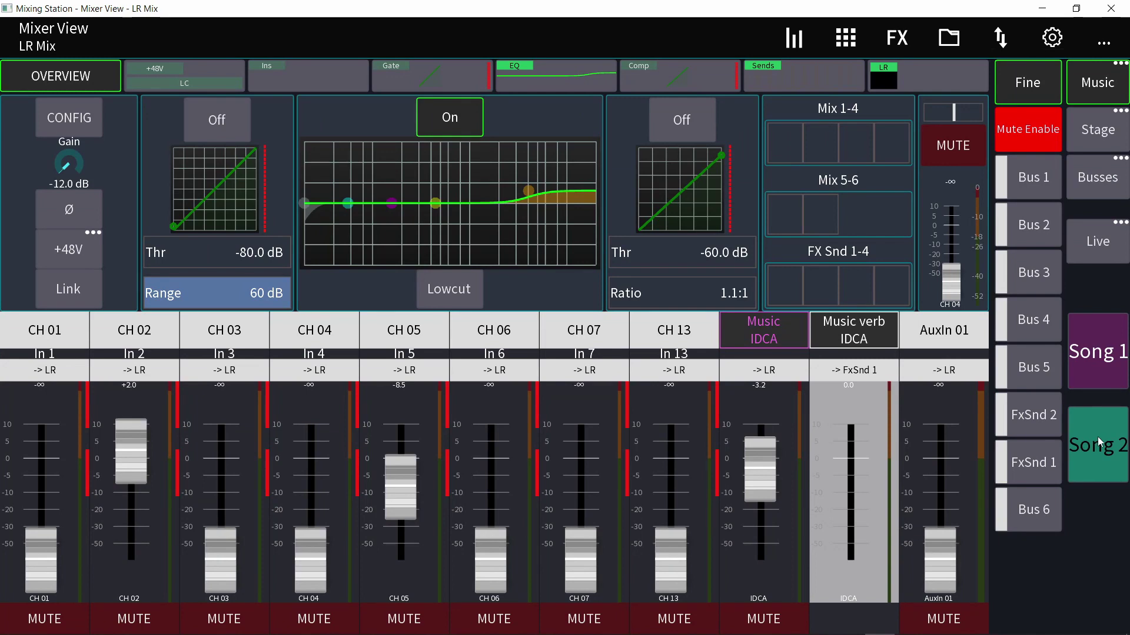
pyautogui.click(1098, 437)
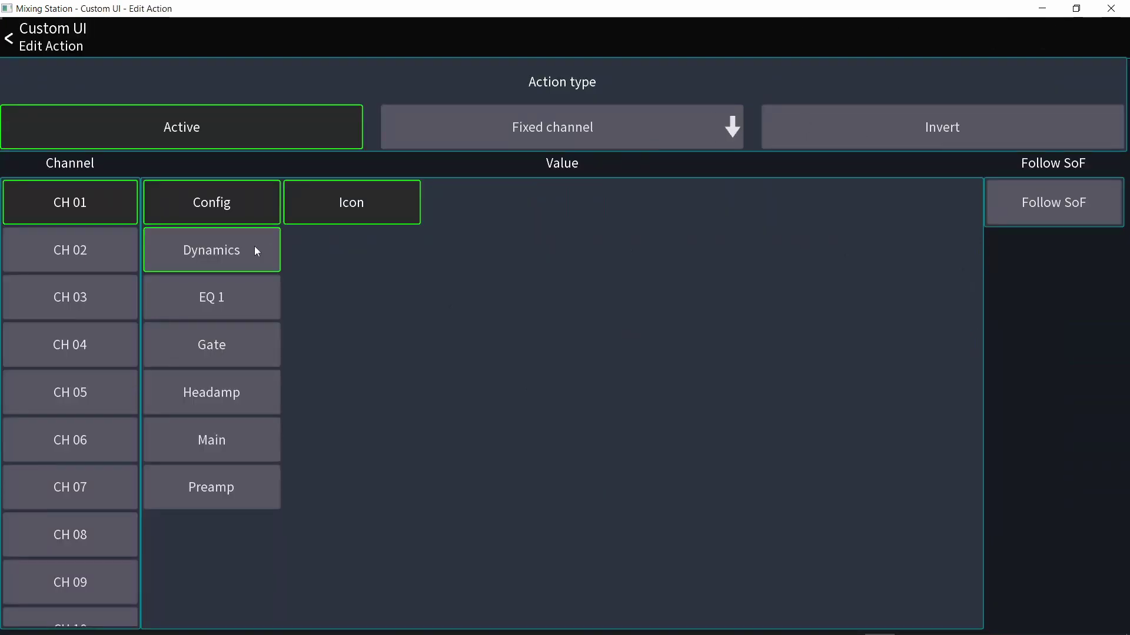
# Browse the CH 01 Fixed channel action's Dynamics and EQ 1 band parameters, and select the Current band frequency
pyautogui.click(254, 246)
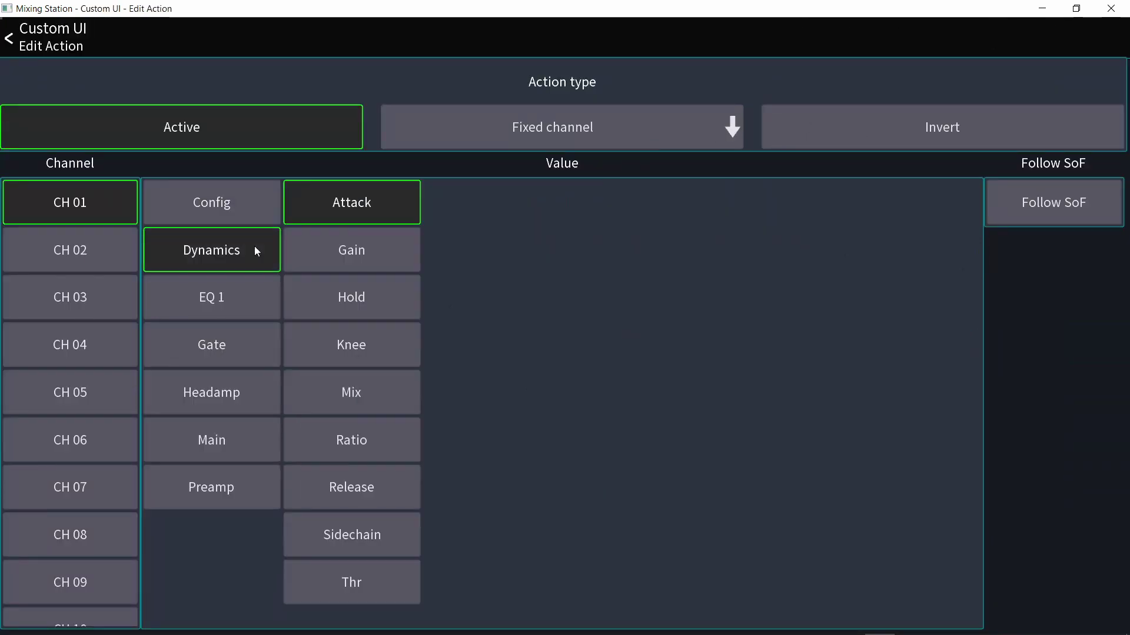
pyautogui.click(250, 301)
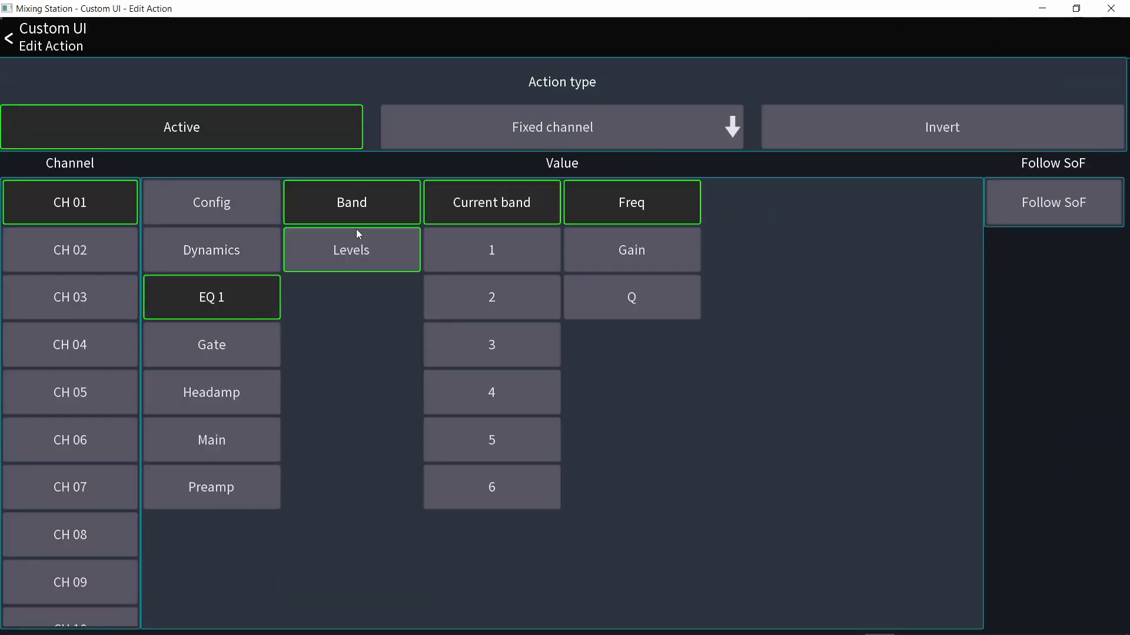
pyautogui.click(467, 259)
pyautogui.click(479, 298)
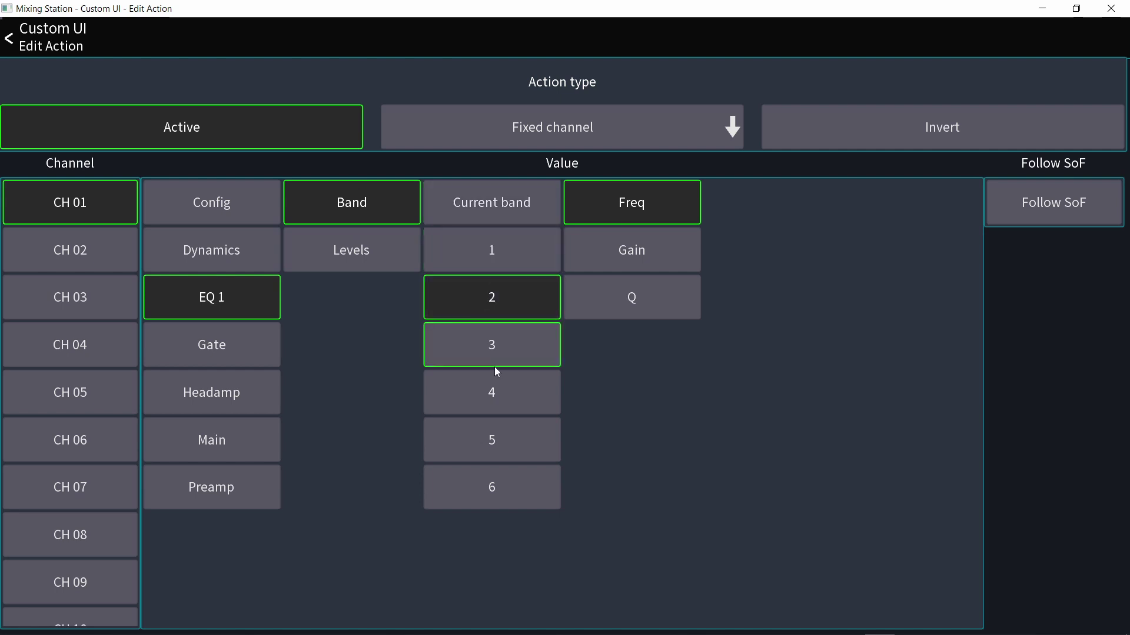
pyautogui.click(495, 364)
pyautogui.click(502, 393)
pyautogui.click(490, 203)
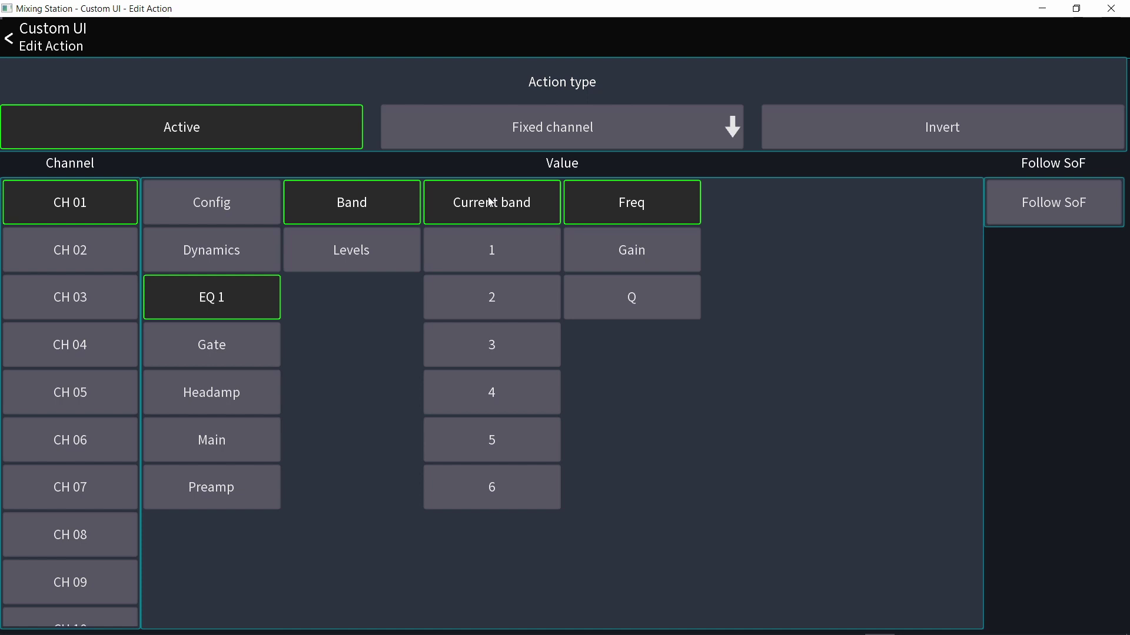
# Browse the CH 01 Fixed channel action's EQ 1 band 2, Gate, Headamp and Preamp parameters
pyautogui.click(507, 316)
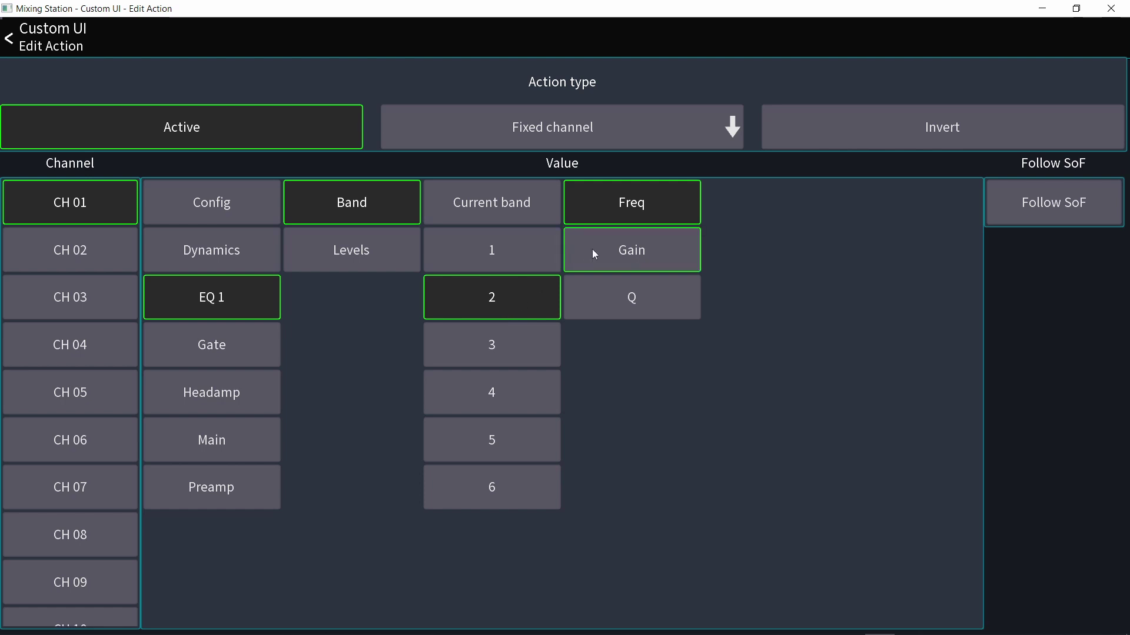
pyautogui.click(637, 249)
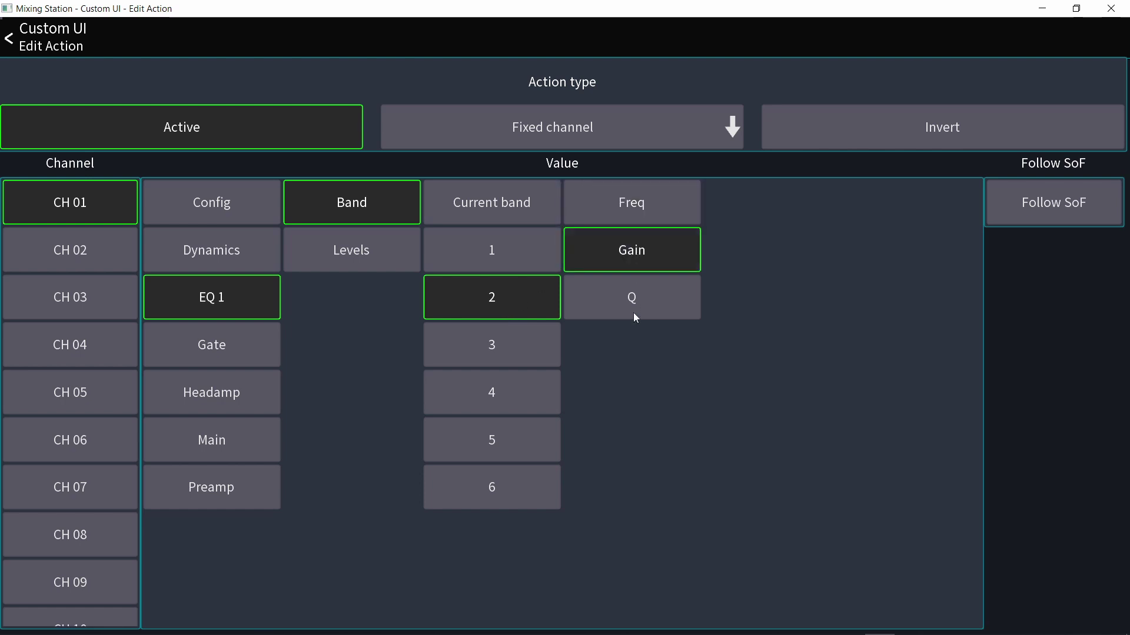
pyautogui.click(633, 298)
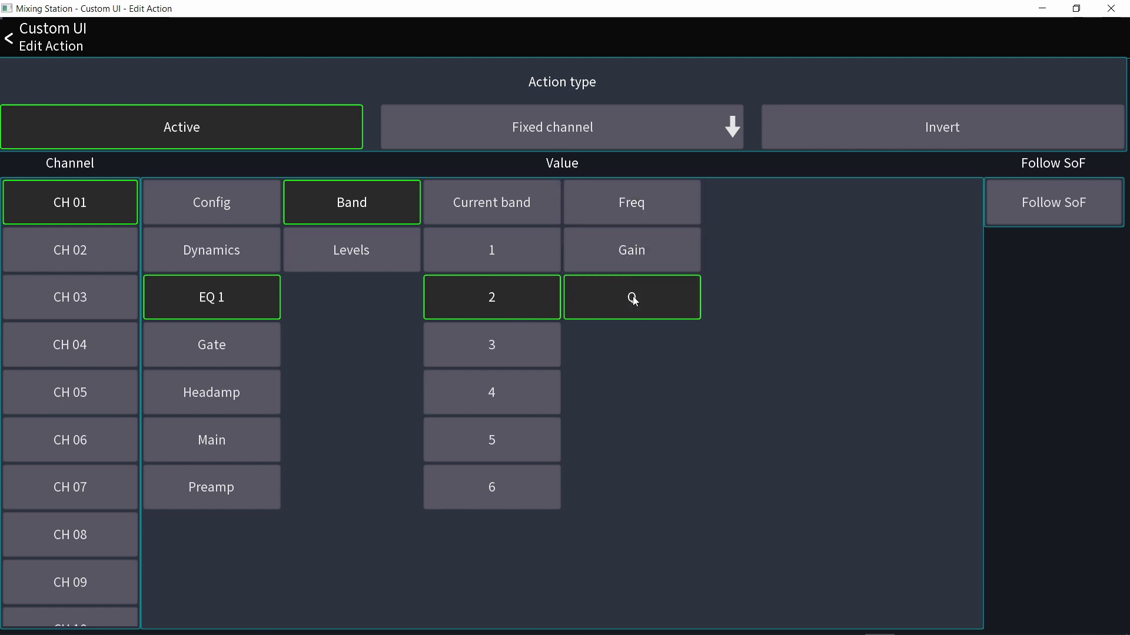
pyautogui.click(269, 344)
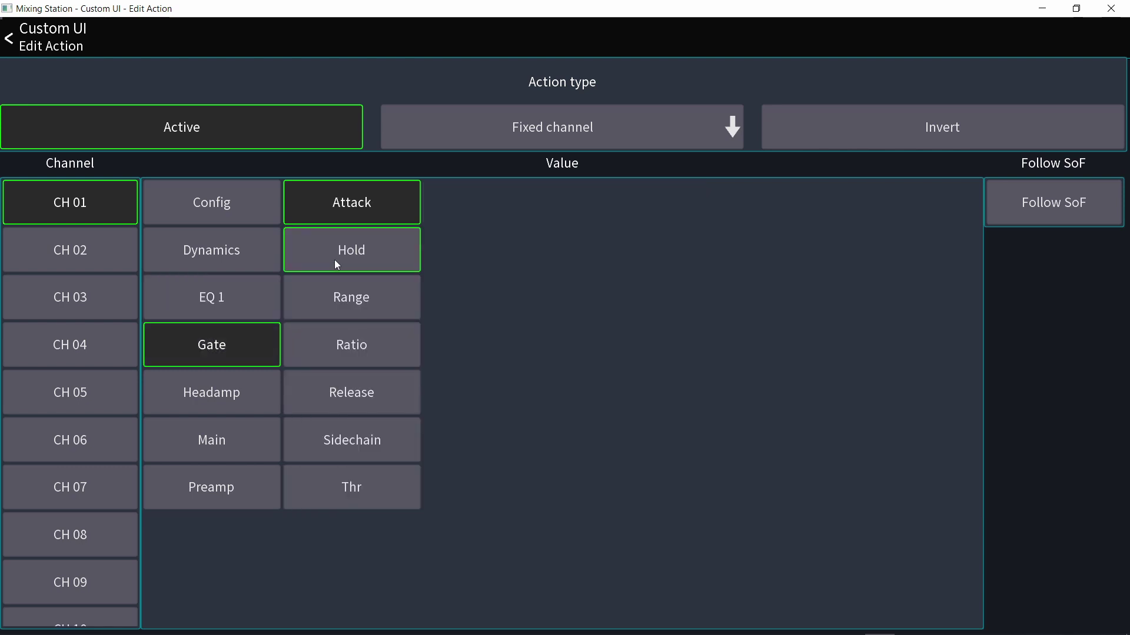
pyautogui.press('Down')
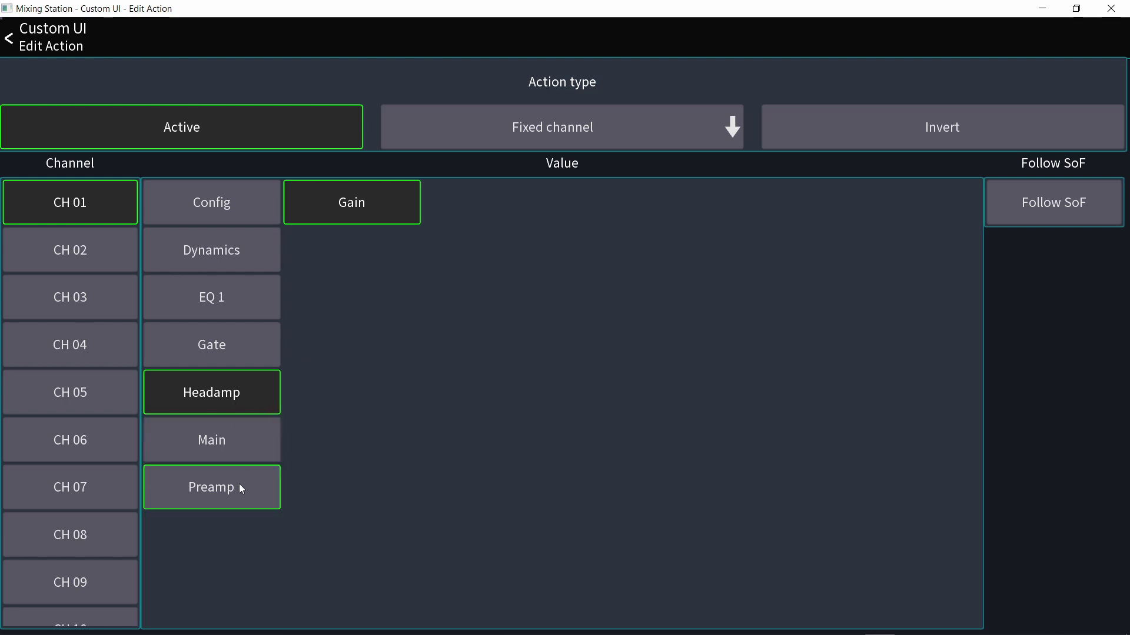
pyautogui.click(232, 505)
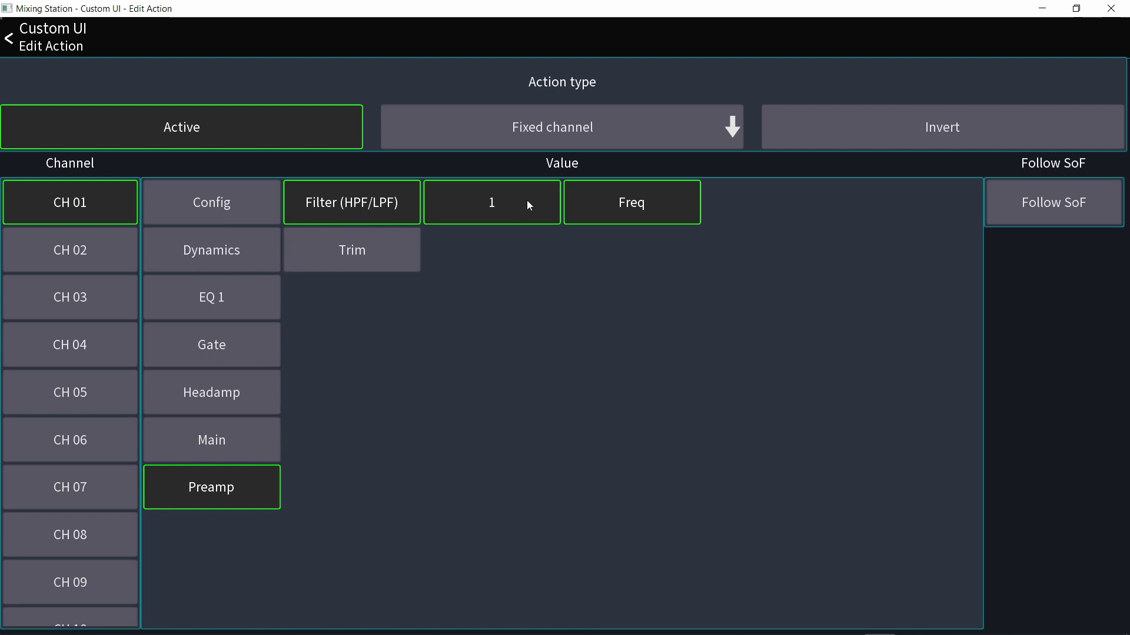
pyautogui.click(403, 249)
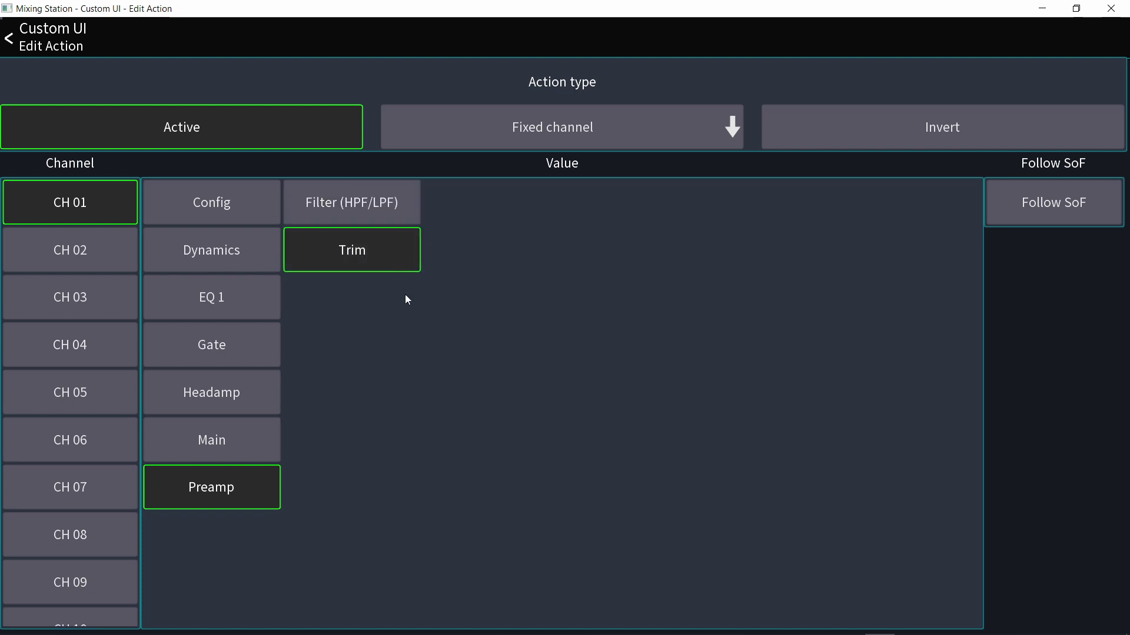
pyautogui.press('Escape')
# Set the CH 01 Fixed channel action to control the Level of Main send 6
pyautogui.click(331, 188)
pyautogui.click(264, 446)
pyautogui.click(351, 248)
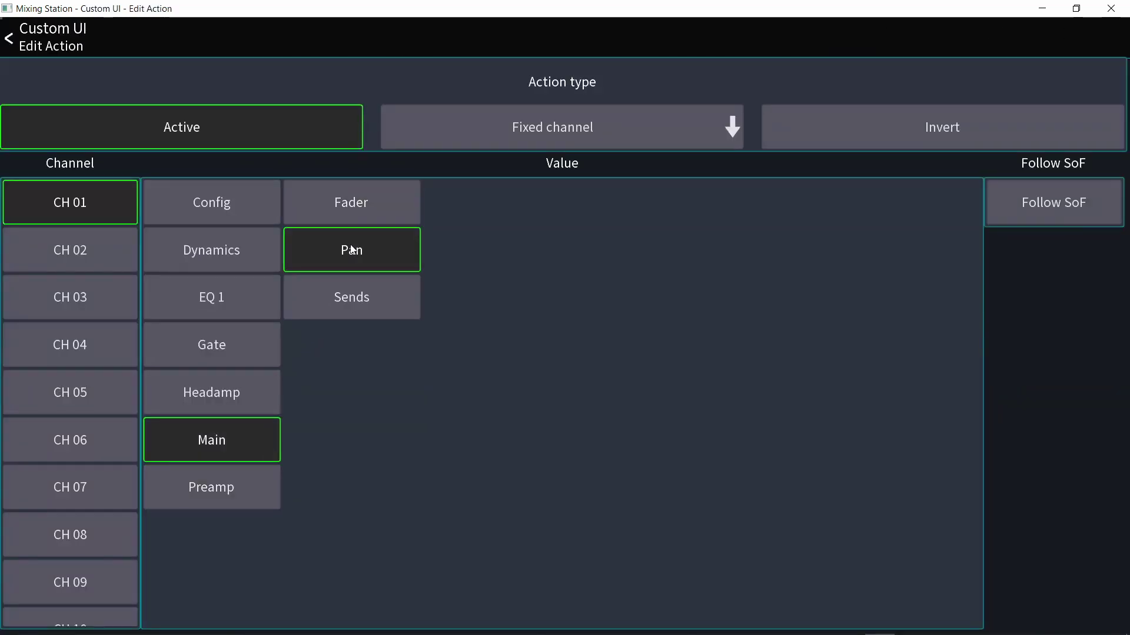
pyautogui.click(365, 300)
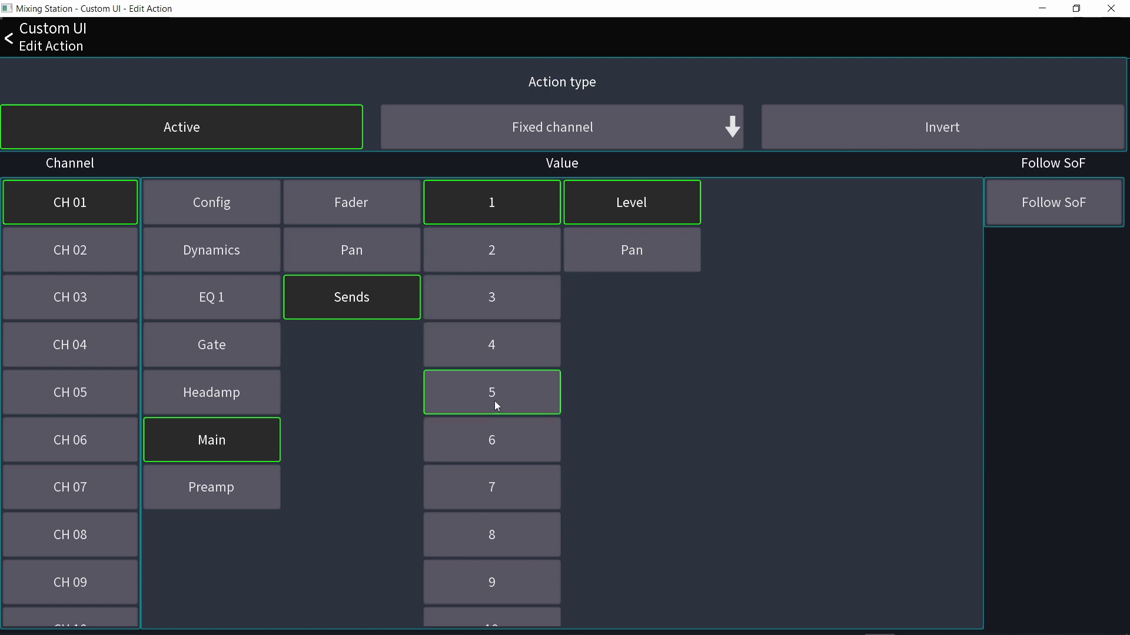
pyautogui.click(497, 435)
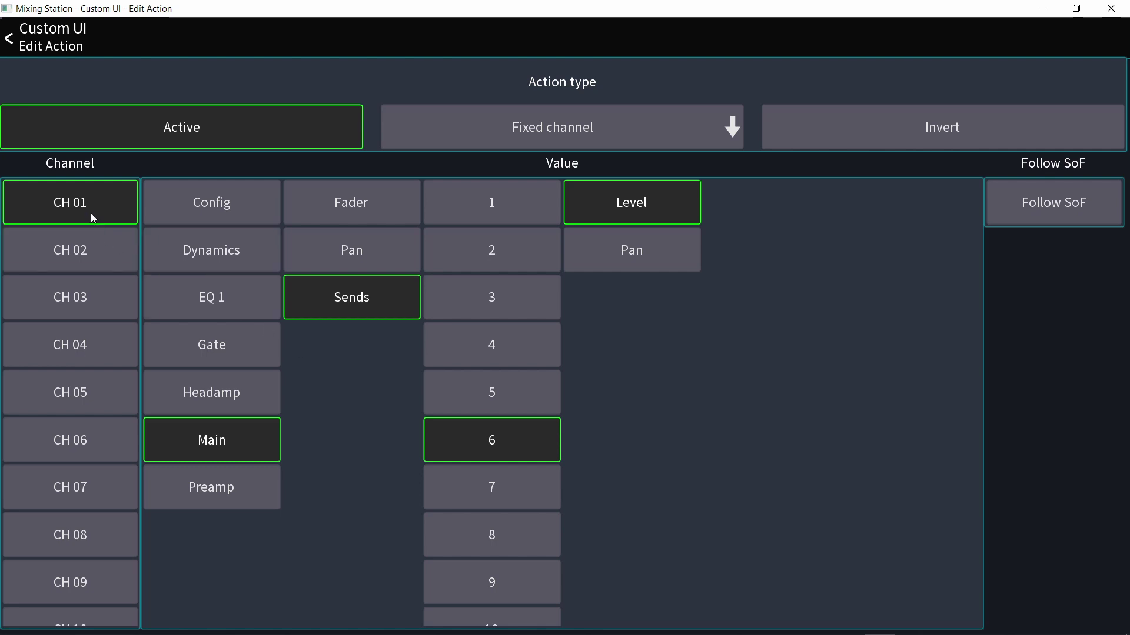
pyautogui.click(592, 265)
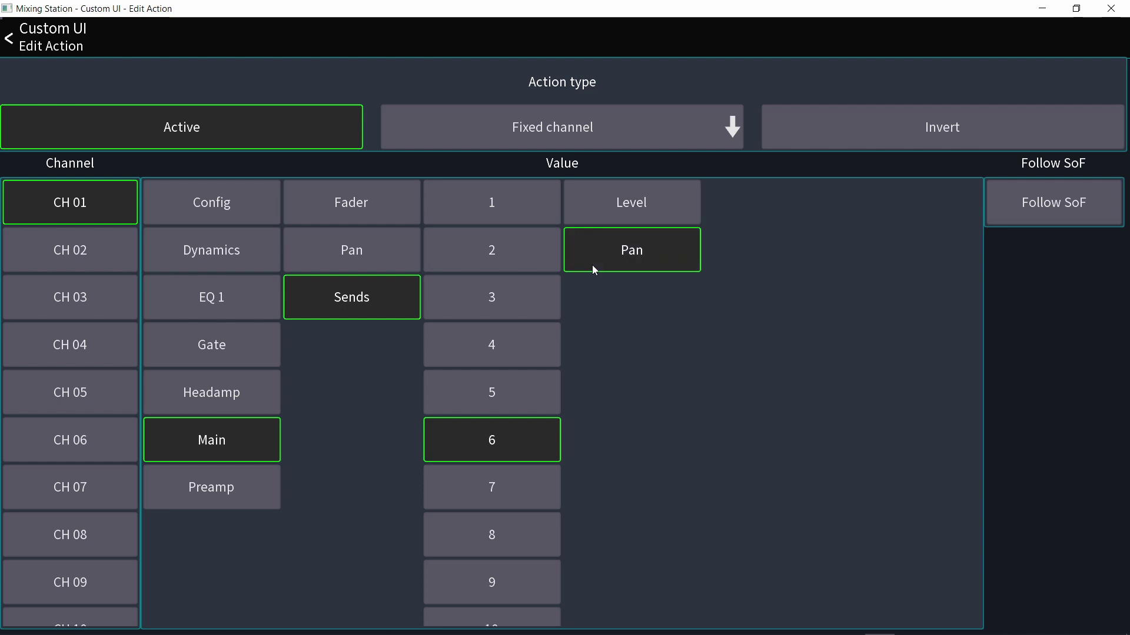
pyautogui.click(602, 206)
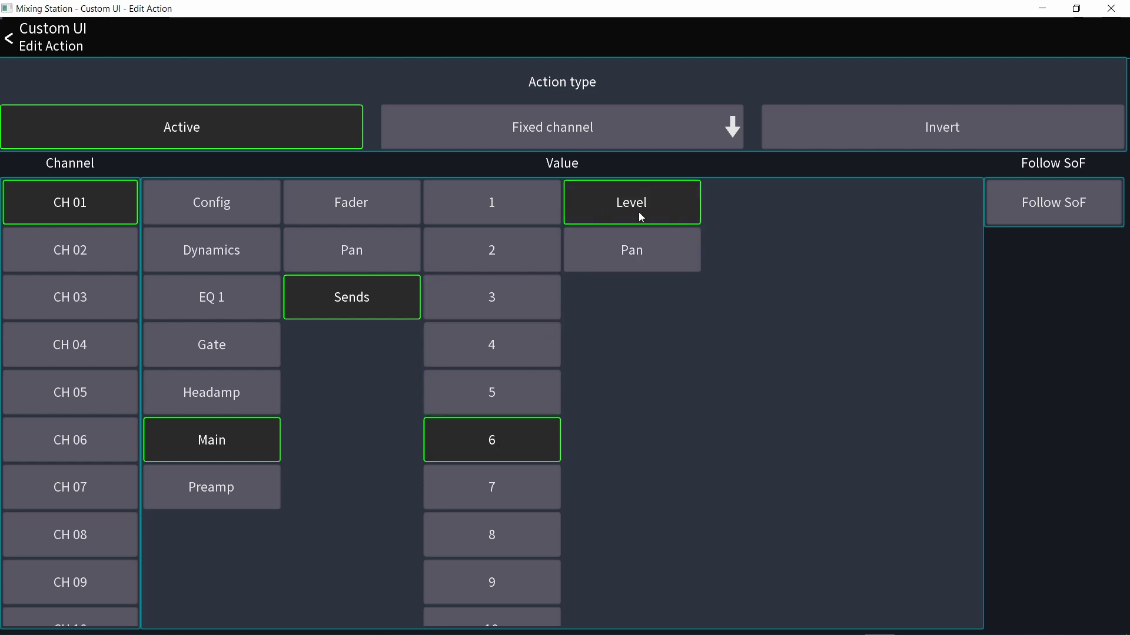
# Show the Bus 6 sends in the mixer view and toggle the Song 2 button to test CH 01's send level
pyautogui.click(41, 44)
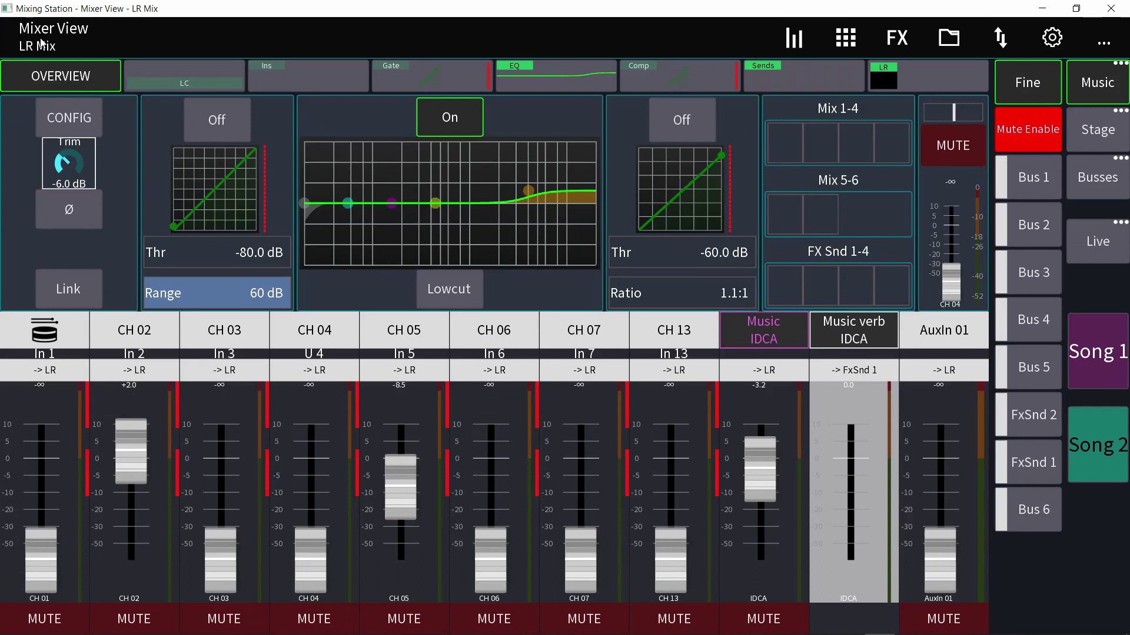
pyautogui.click(1029, 510)
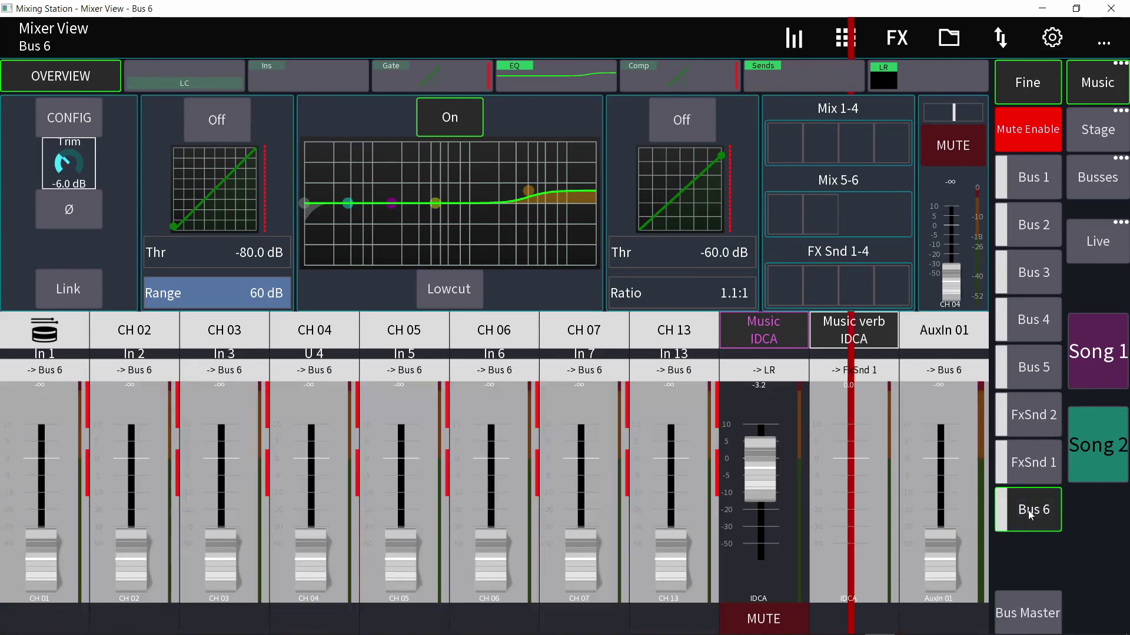
pyautogui.click(1101, 448)
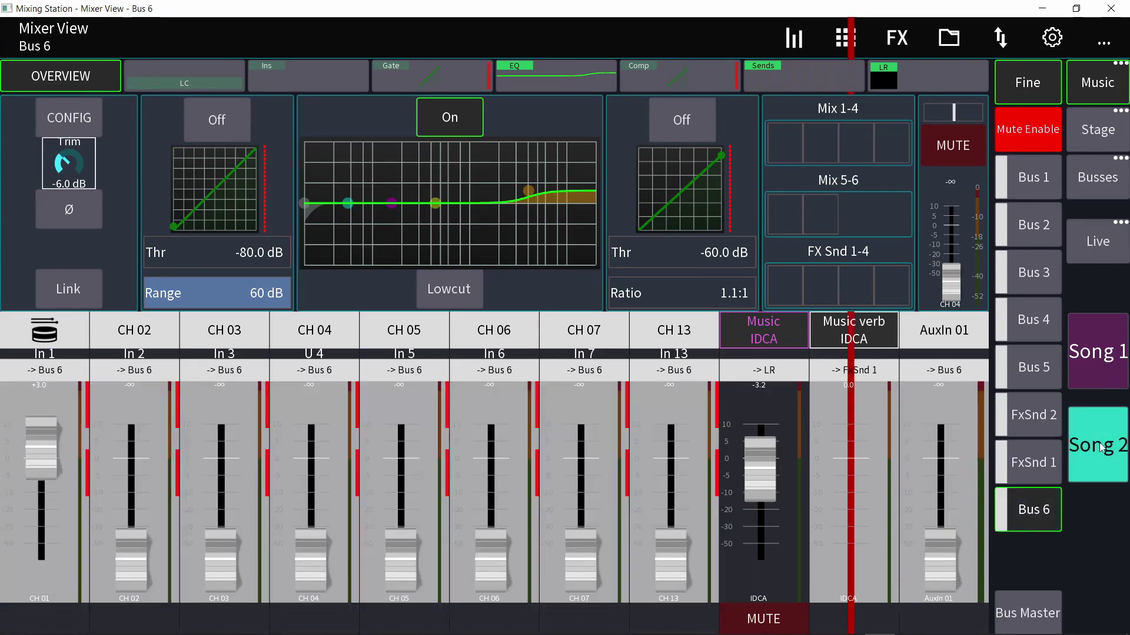
pyautogui.click(1100, 447)
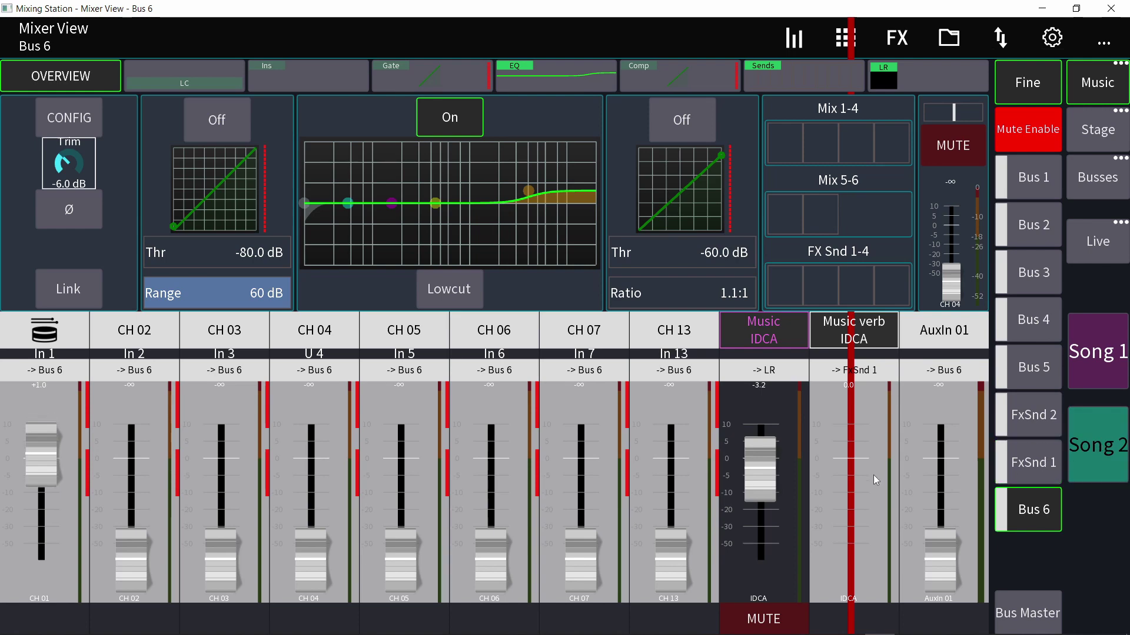
pyautogui.click(1034, 508)
# Change the Fixed channel action to the Console FX type and select the Size parameter of the first Hall Reverb
pyautogui.click(1052, 37)
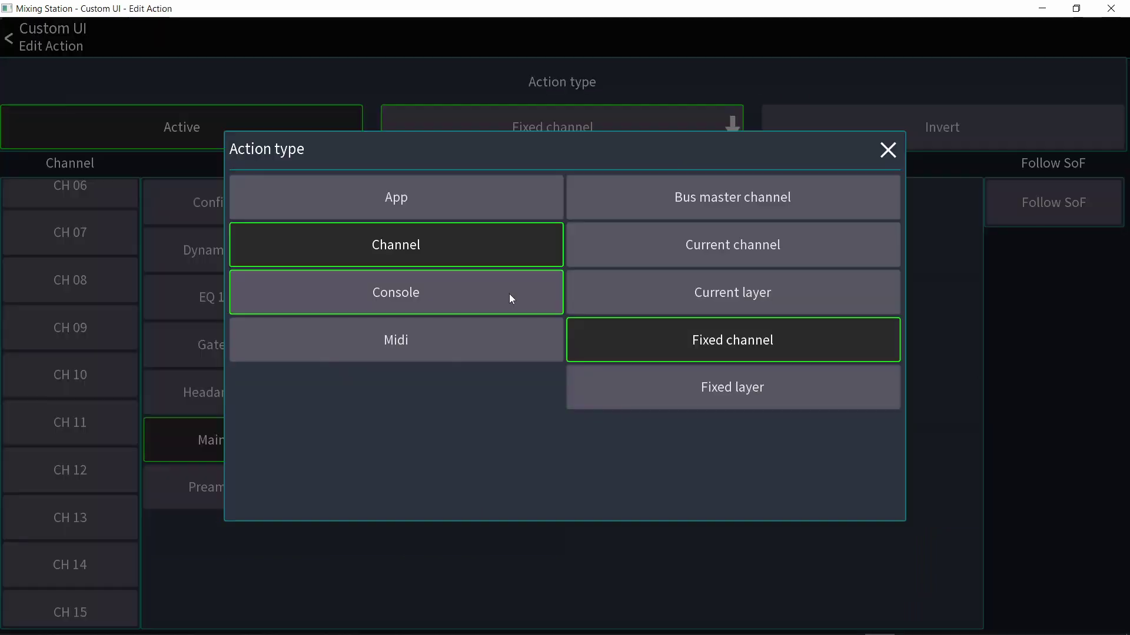
pyautogui.click(509, 294)
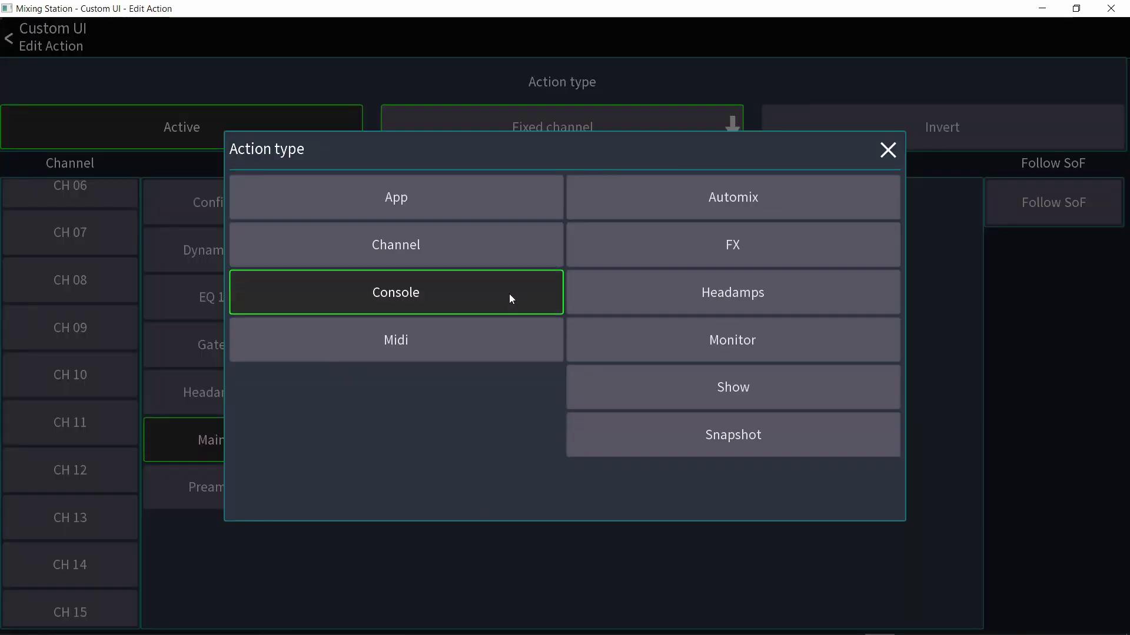
pyautogui.click(658, 246)
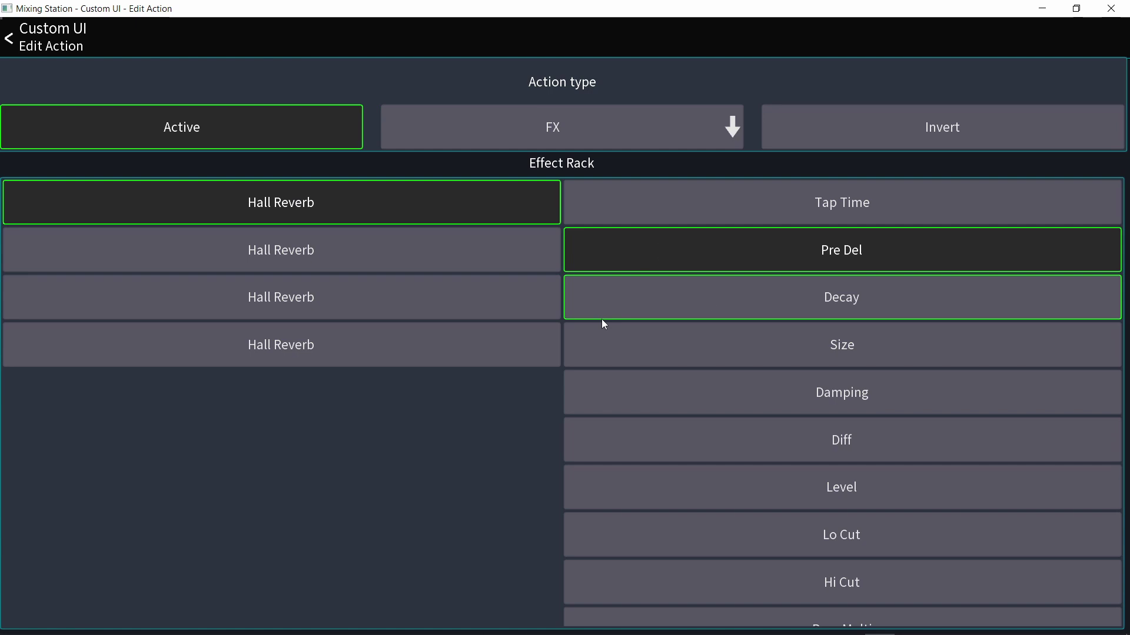
pyautogui.click(732, 307)
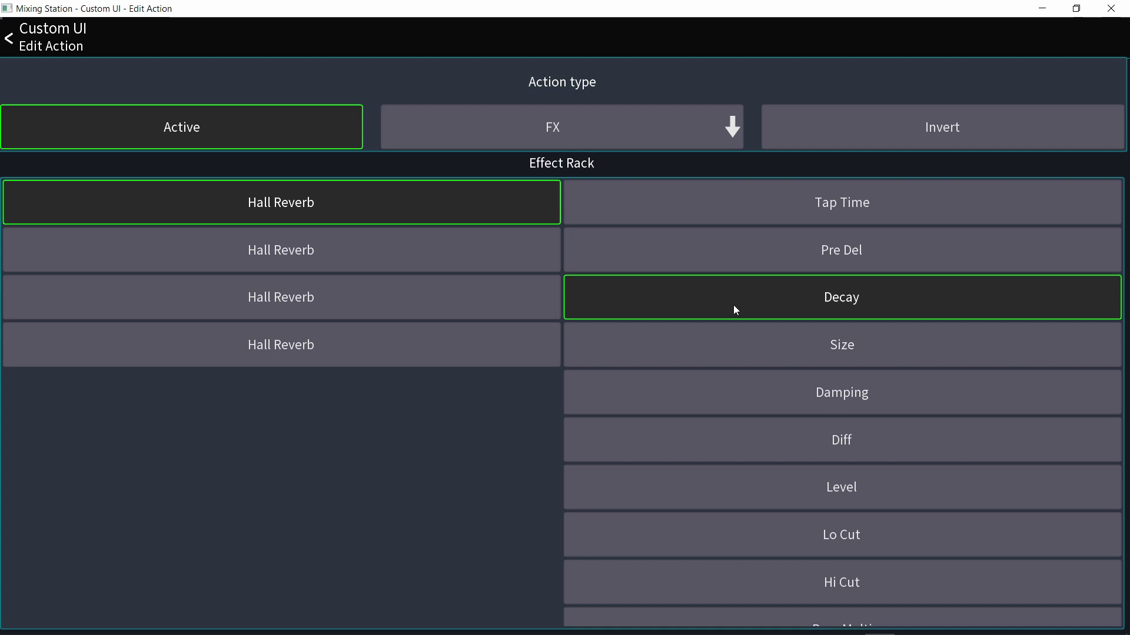
pyautogui.click(718, 343)
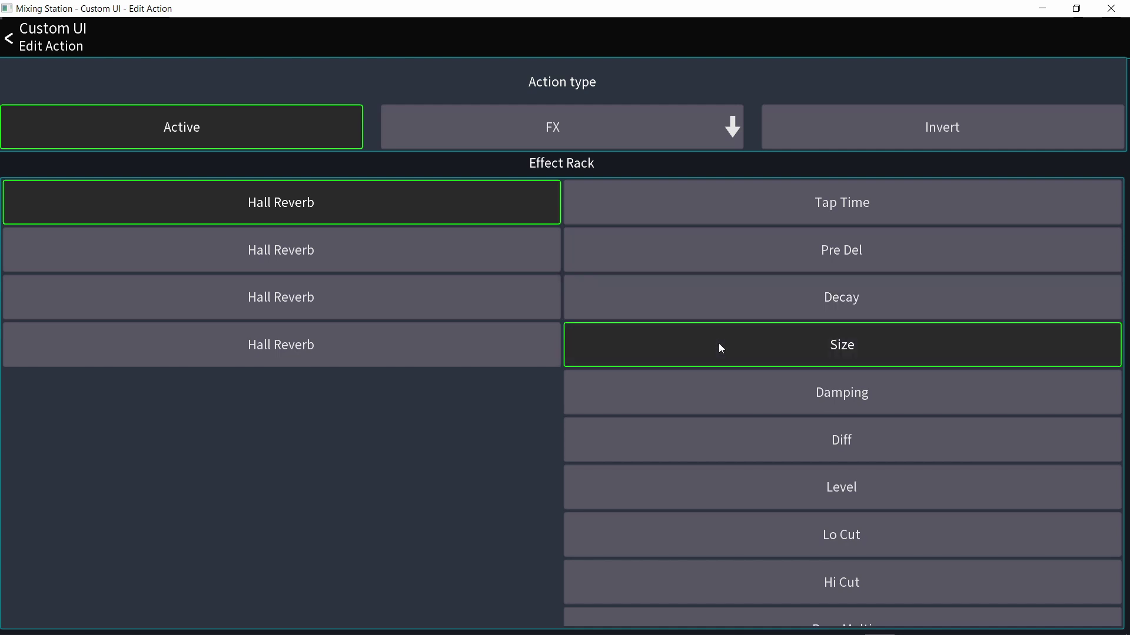
pyautogui.click(627, 131)
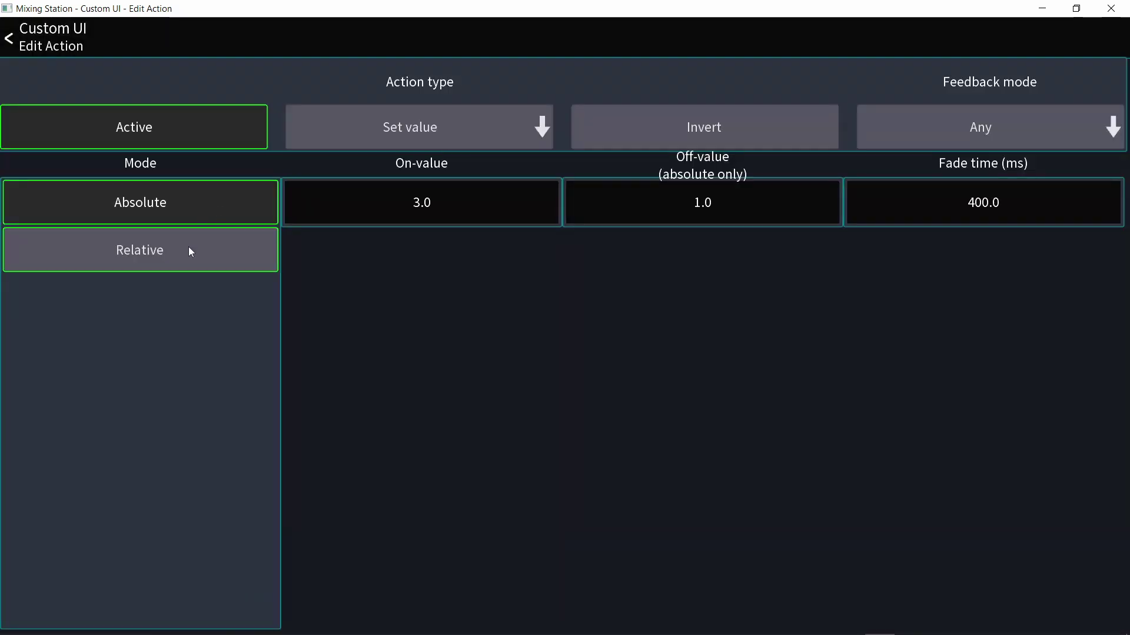
# Switch the Set value action's mode from Absolute to Relative
pyautogui.click(187, 248)
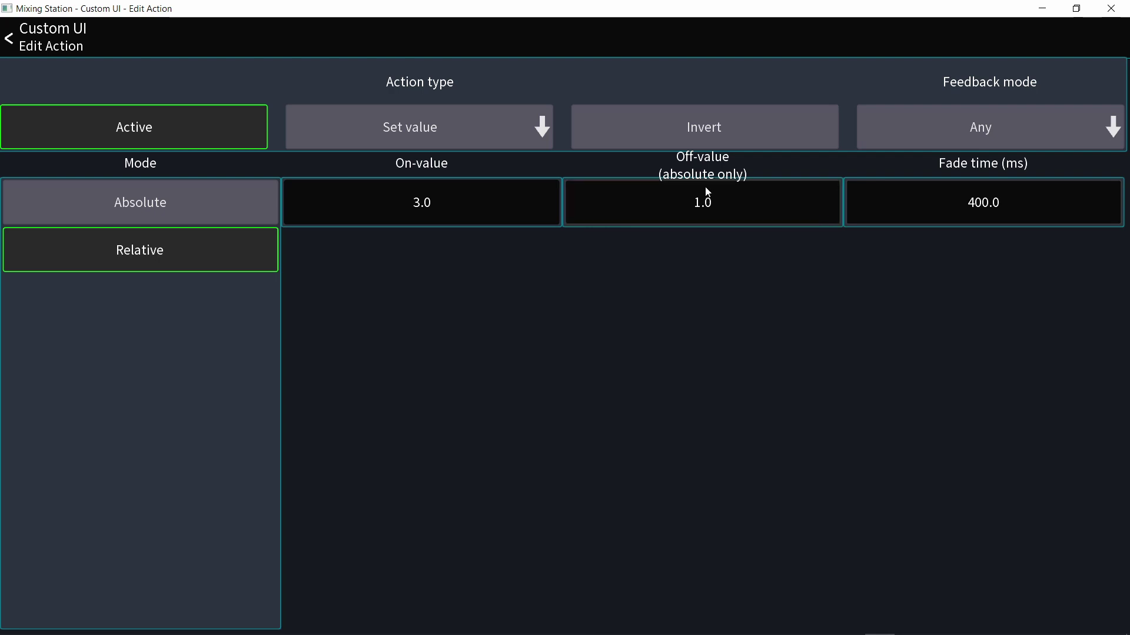
pyautogui.click(422, 183)
pyautogui.click(489, 195)
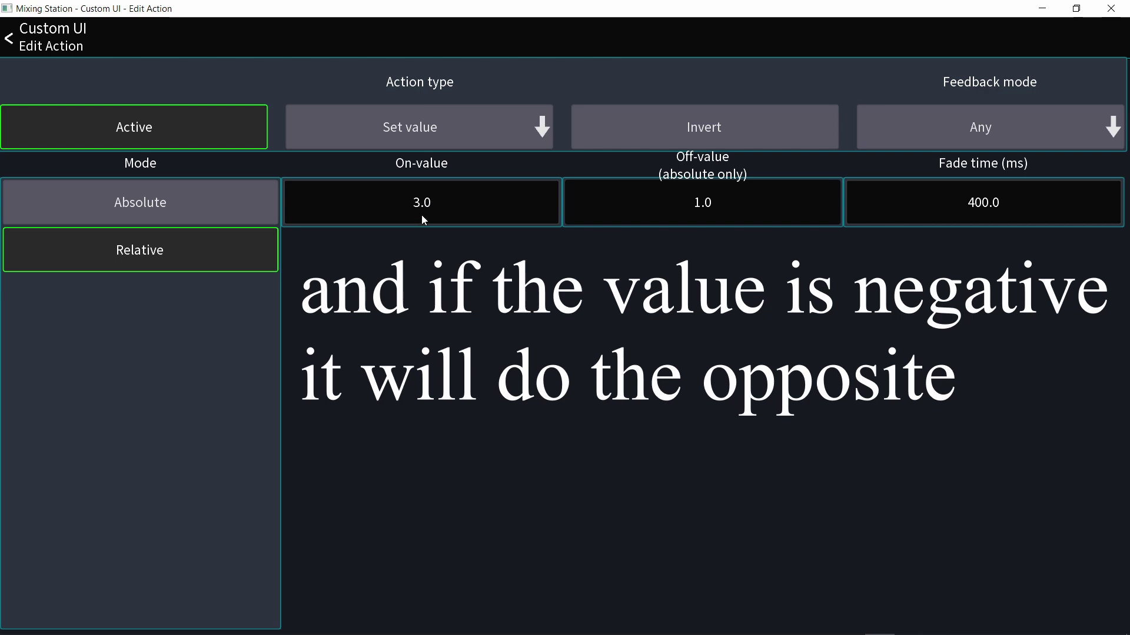
# Lower CH 02's fader to about -2.6 dB and then about -5.1 dB, triggering Song 2 at each position to test the relative change
pyautogui.click(1084, 449)
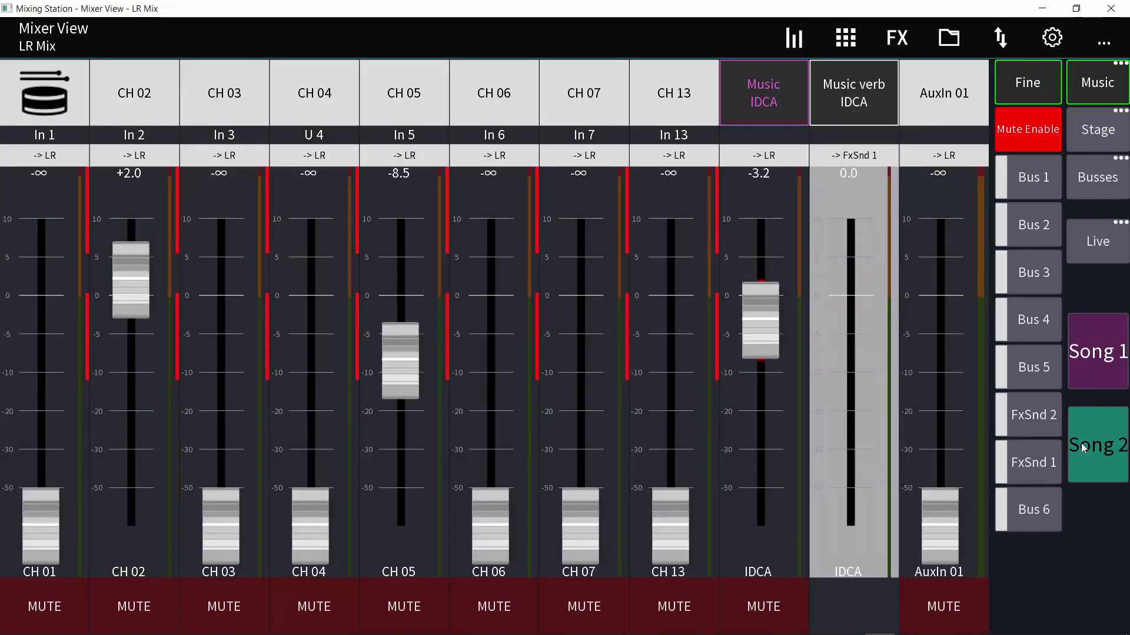
pyautogui.moveTo(111, 300); pyautogui.dragTo(146, 353)
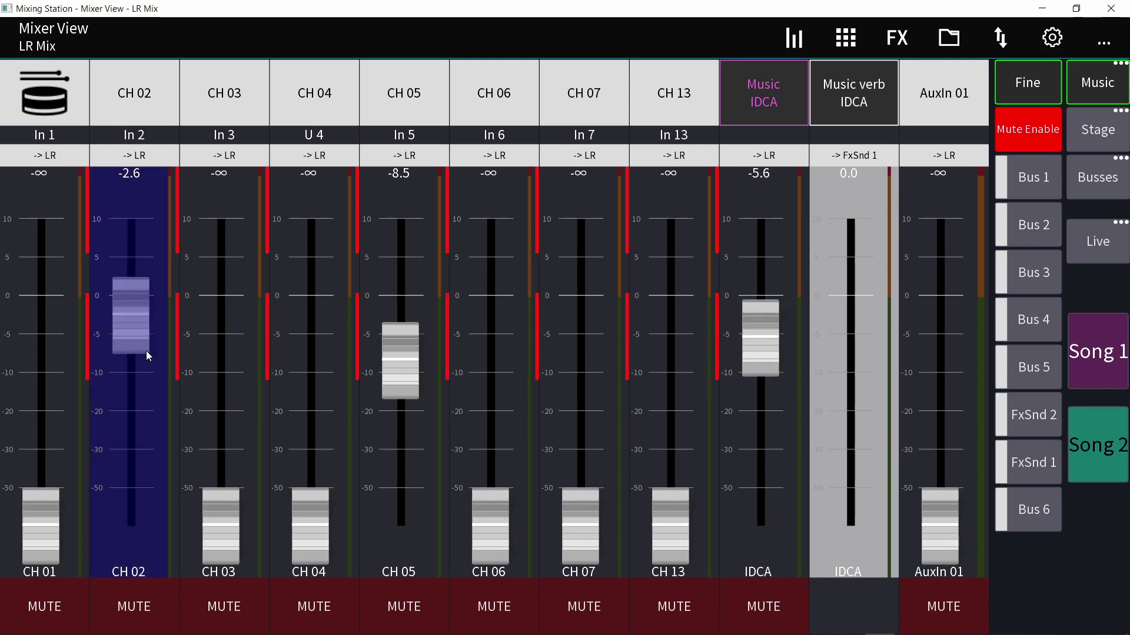
pyautogui.click(1088, 450)
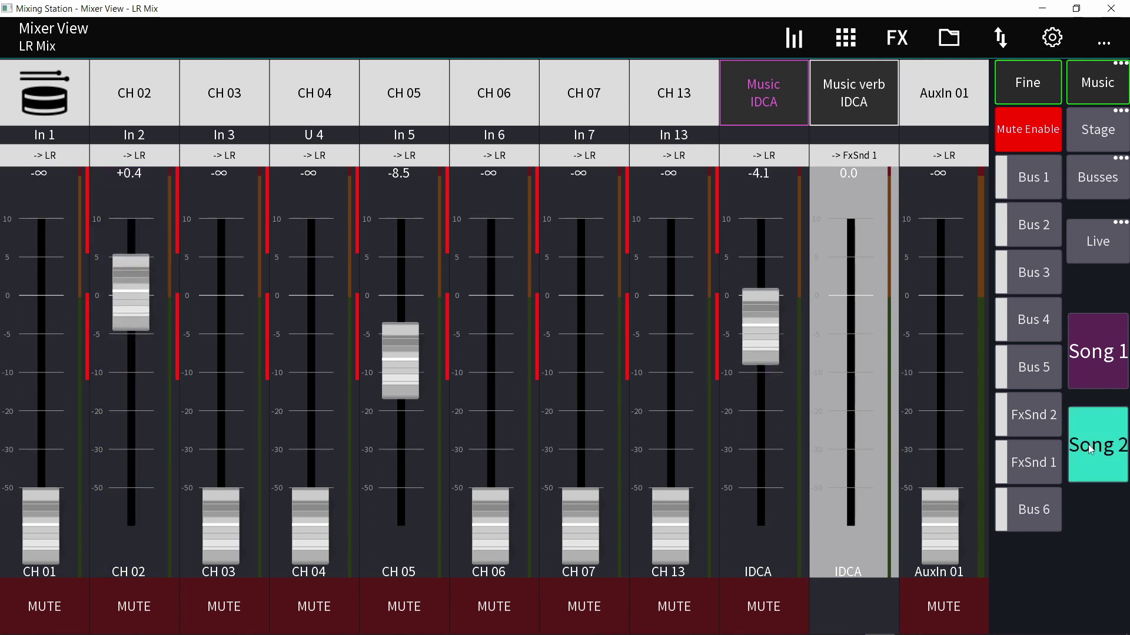
pyautogui.click(1089, 450)
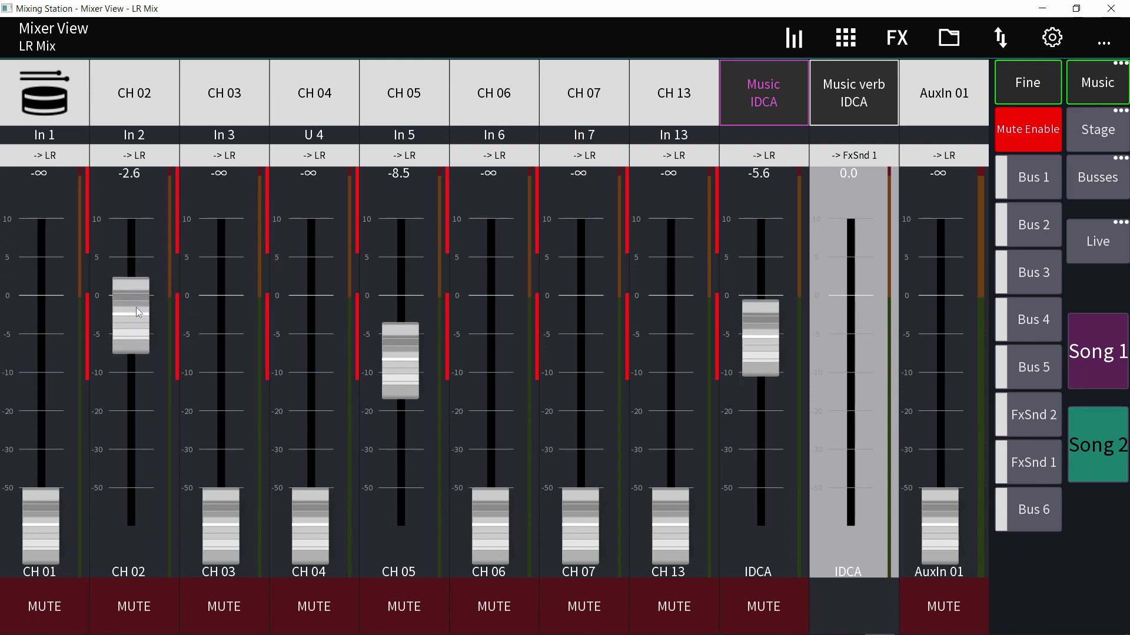
pyautogui.moveTo(139, 314); pyautogui.dragTo(141, 348)
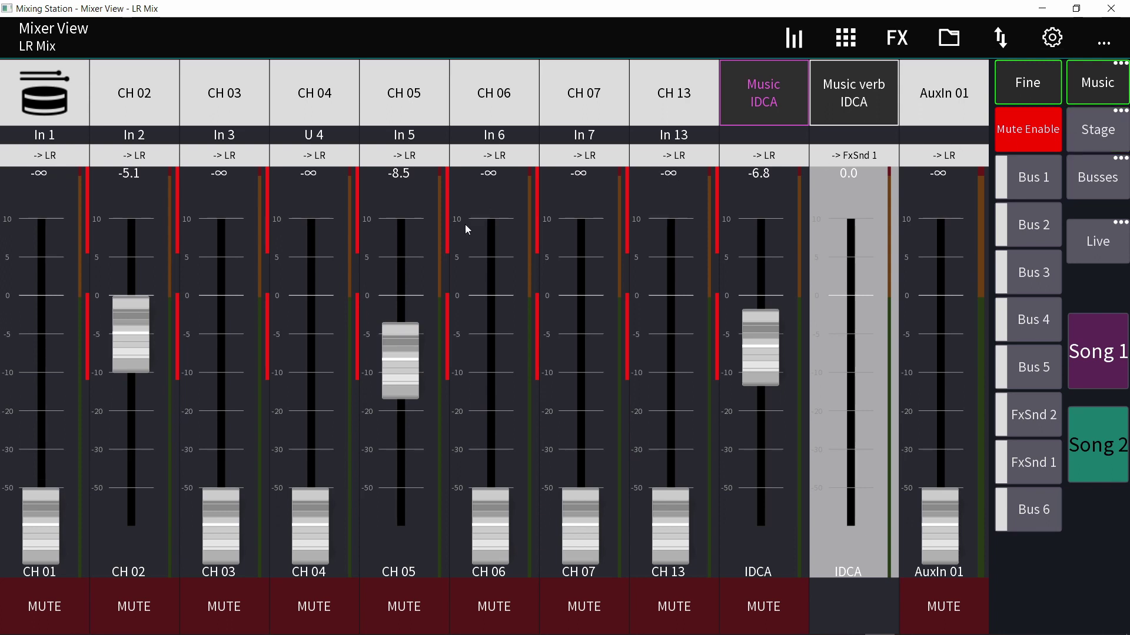
pyautogui.click(1112, 447)
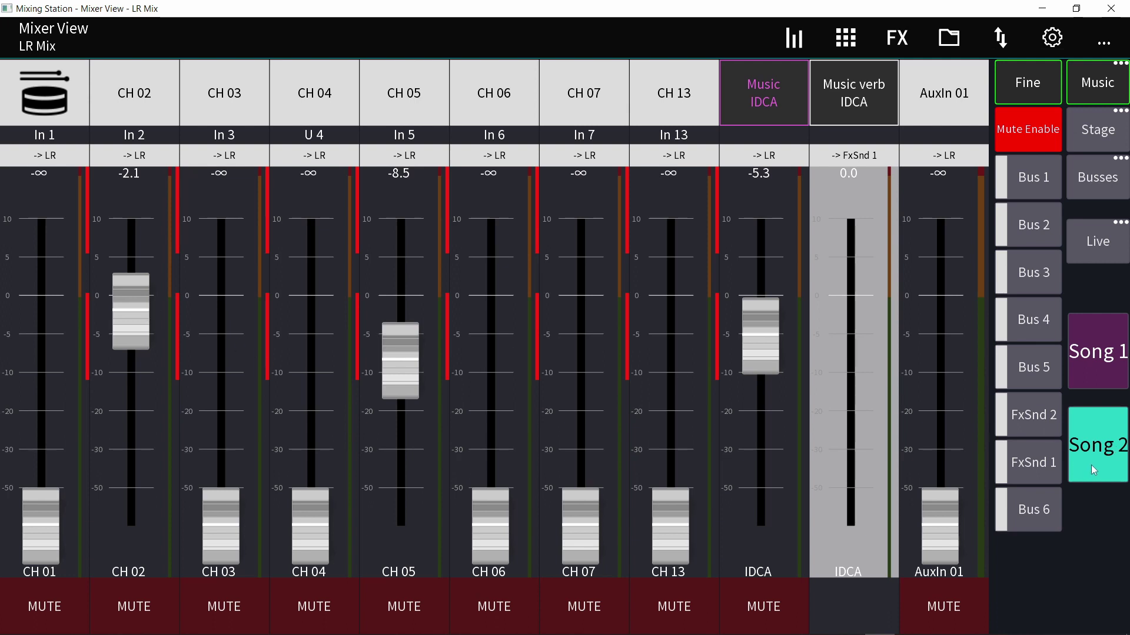
# Move CH 02's fader to 0.0 dB and down to about -3.4 dB, toggling Song 2 to compare its on and off relative changes
pyautogui.moveTo(128, 297); pyautogui.dragTo(130, 267)
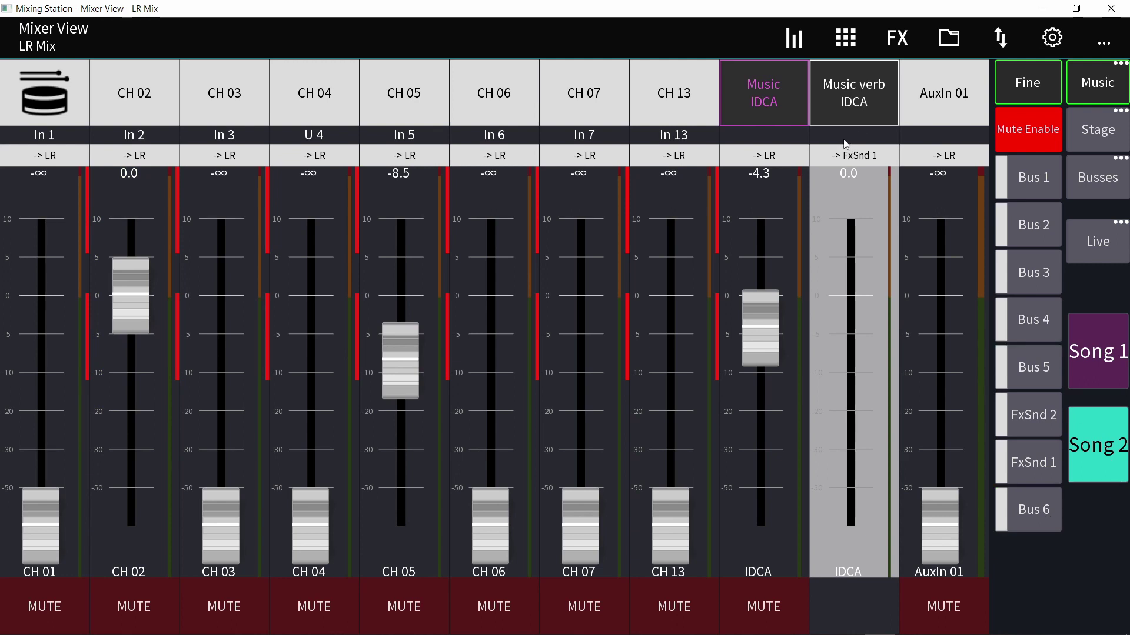
pyautogui.click(1088, 439)
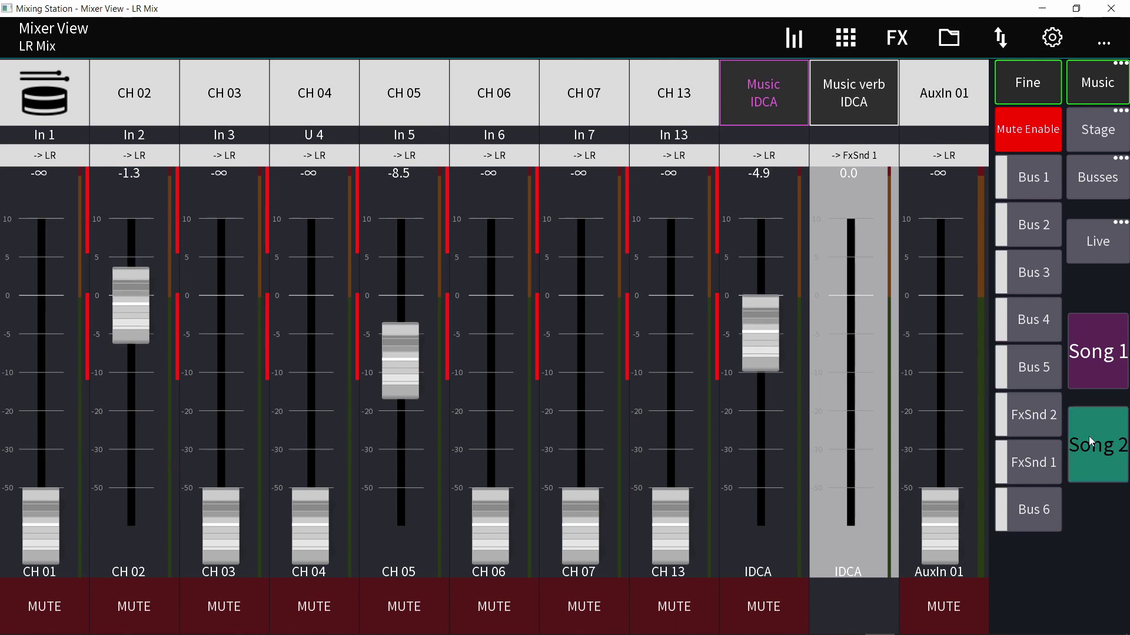
pyautogui.moveTo(136, 305); pyautogui.dragTo(135, 266)
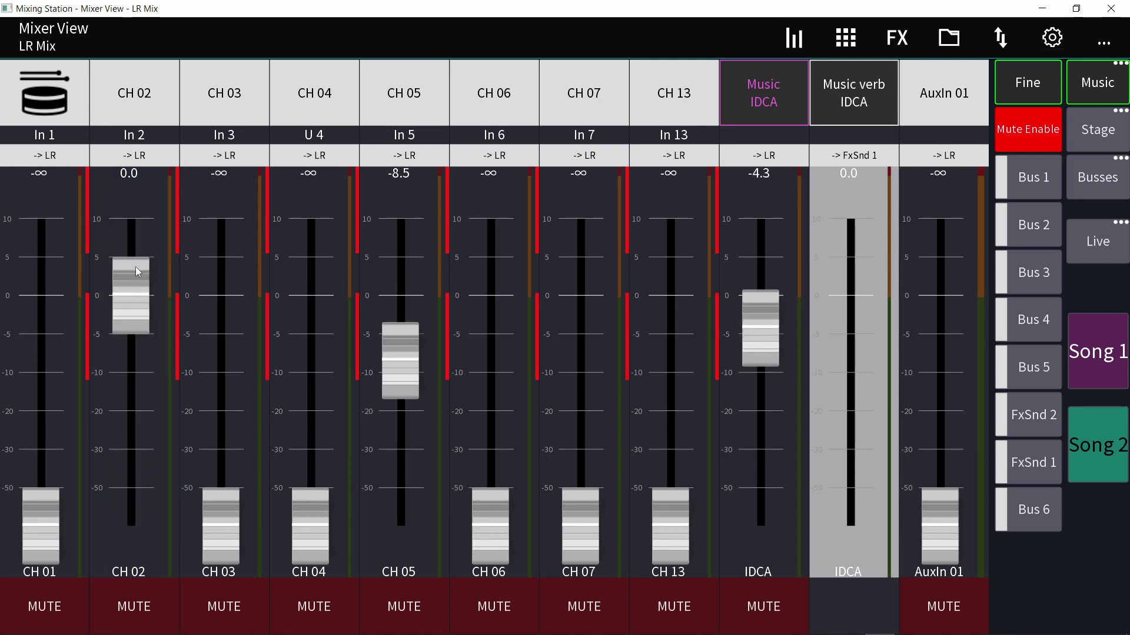
pyautogui.click(1114, 462)
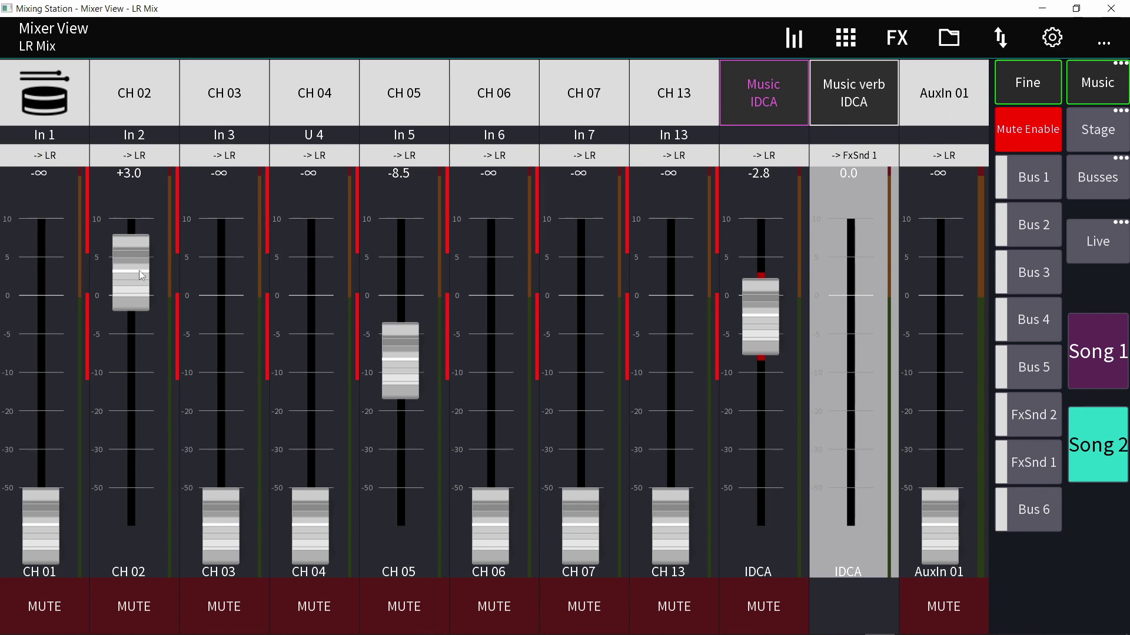
pyautogui.click(1108, 459)
pyautogui.moveTo(135, 270); pyautogui.dragTo(139, 358)
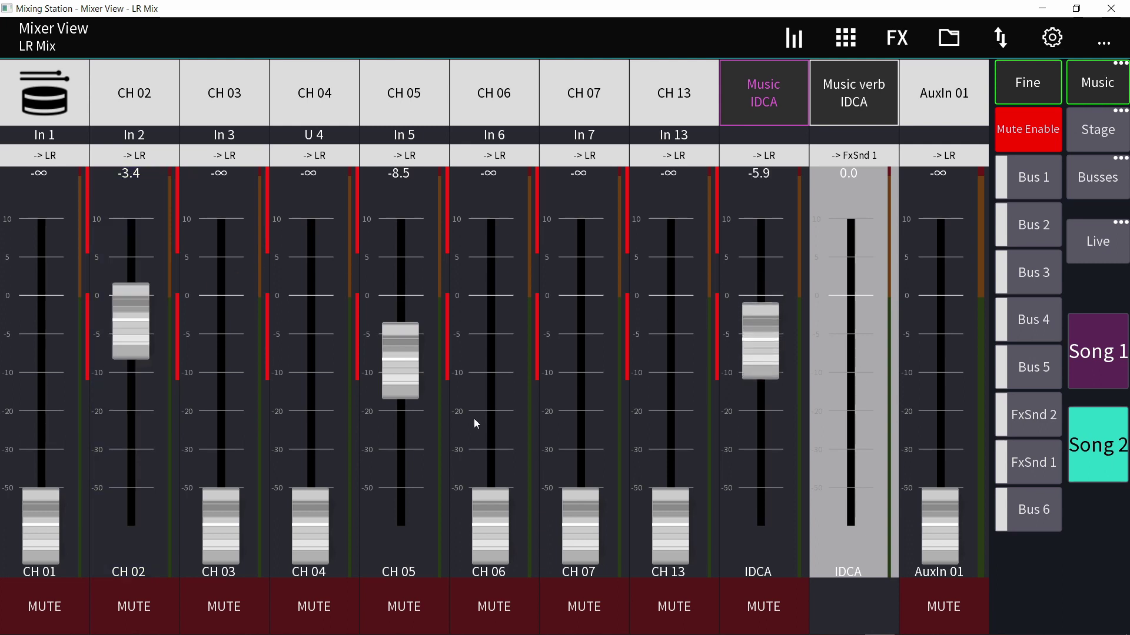
pyautogui.click(1084, 452)
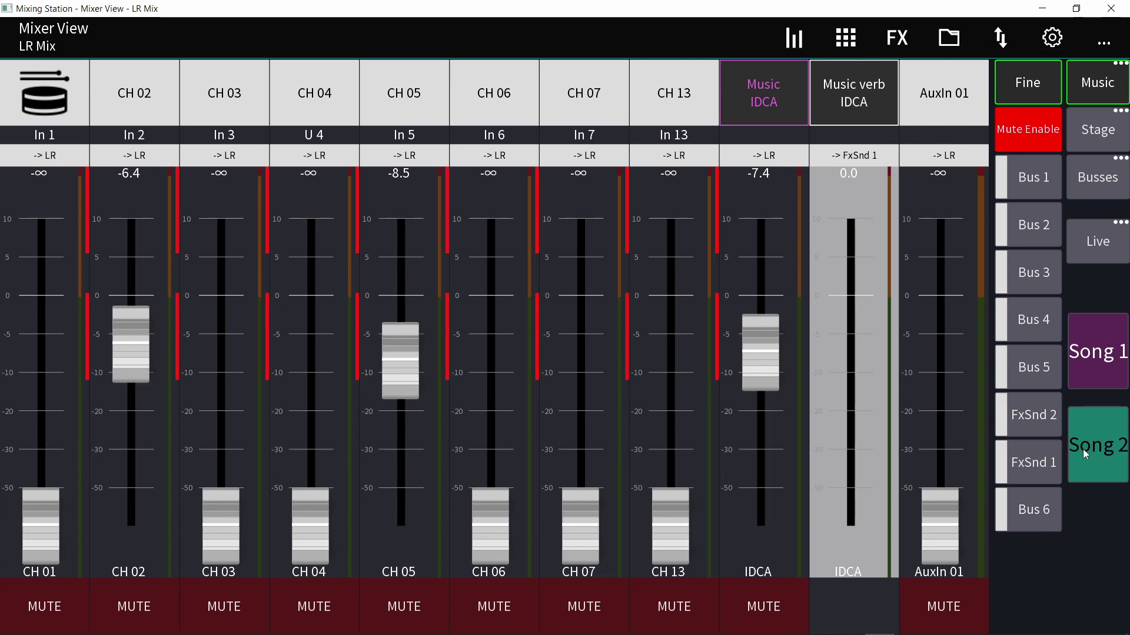